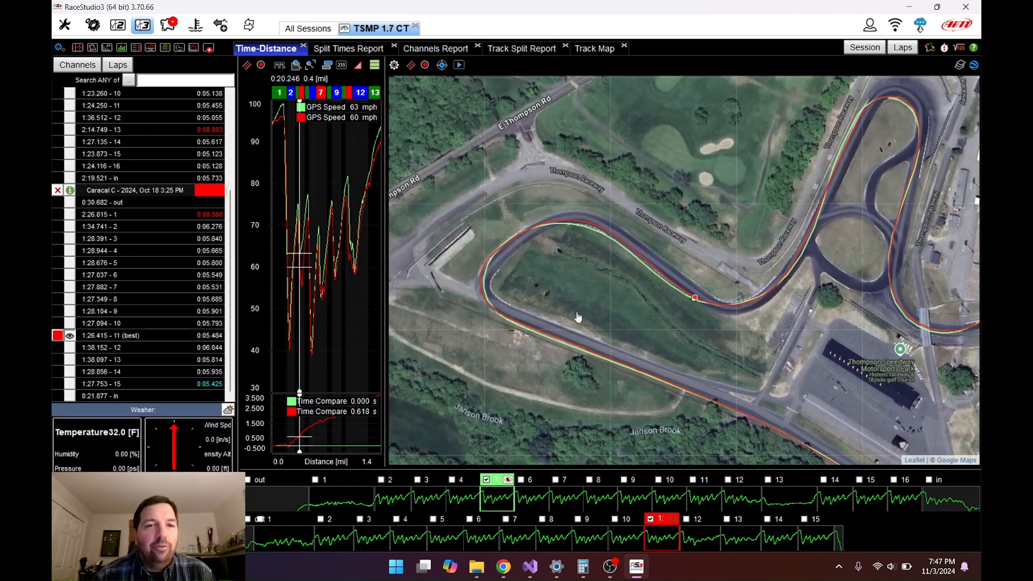
# Hide and redisplay best lap 5 of the BRD 22 session so the Caracal C best lap becomes the comparison reference.
pyautogui.moveTo(661, 332); pyautogui.dragTo(526, 249)
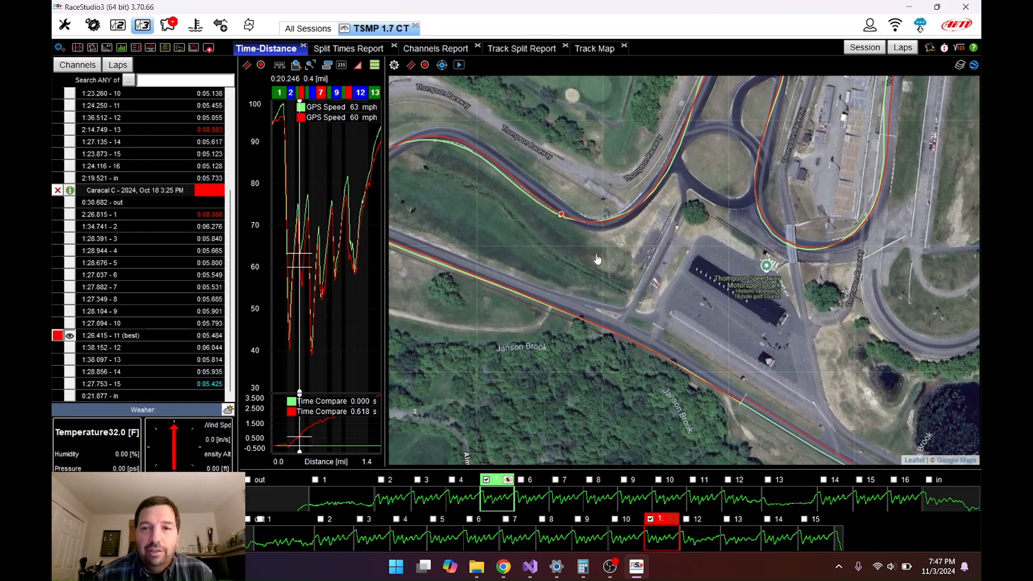
pyautogui.moveTo(595, 258); pyautogui.dragTo(579, 183)
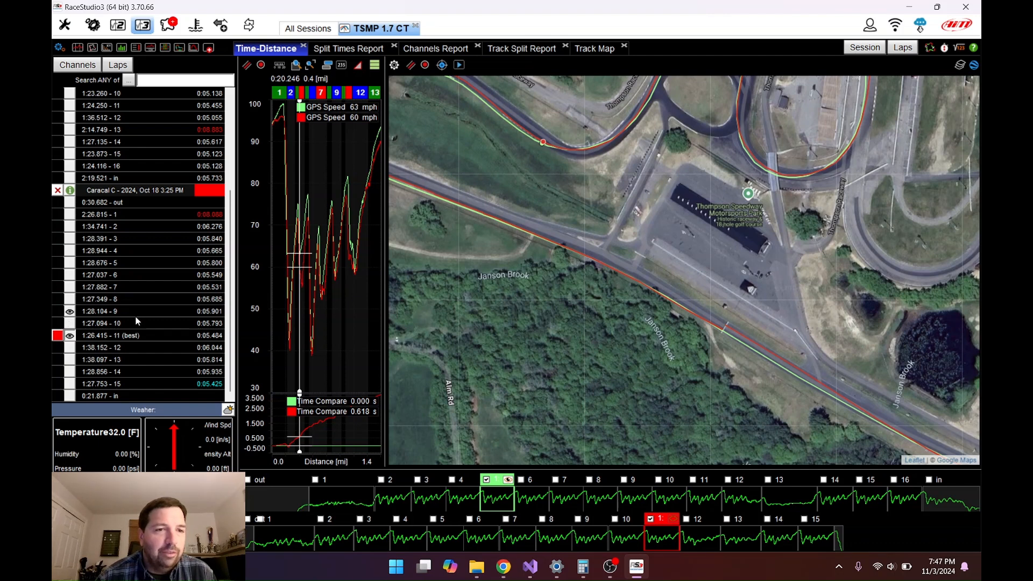
pyautogui.scroll(2, 134, 317)
pyautogui.scroll(2, 136, 321)
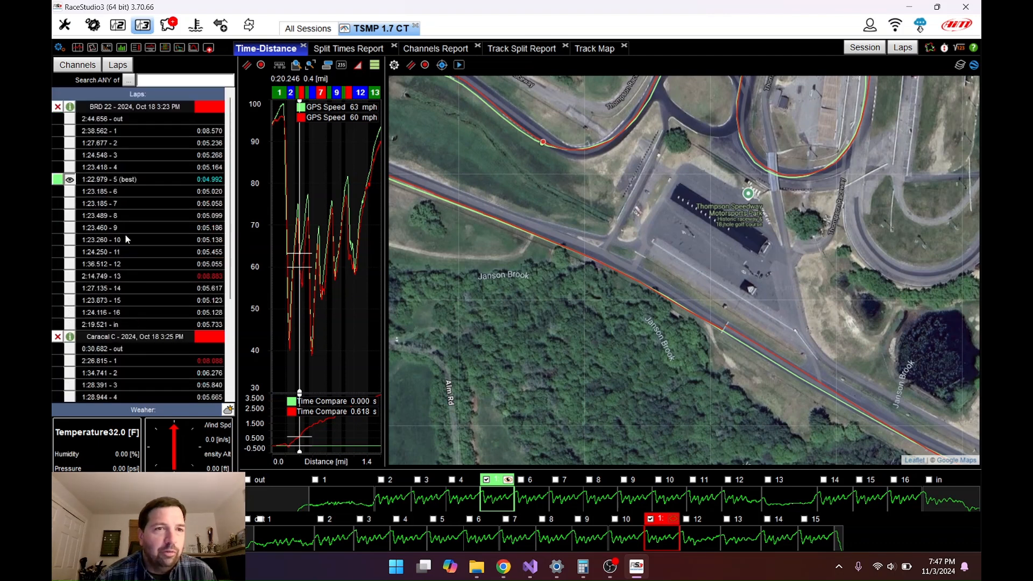
pyautogui.click(110, 184)
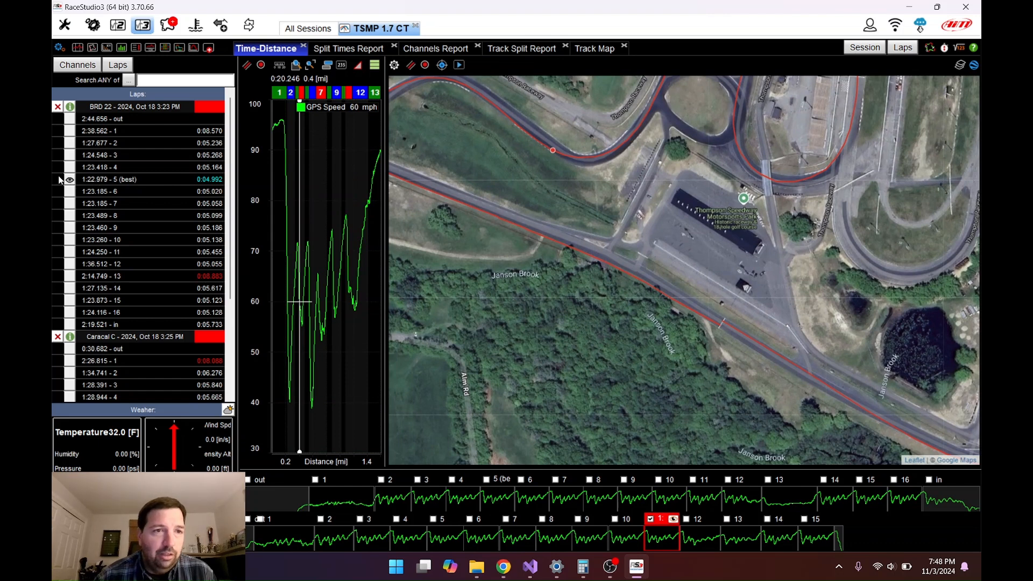
pyautogui.click(83, 178)
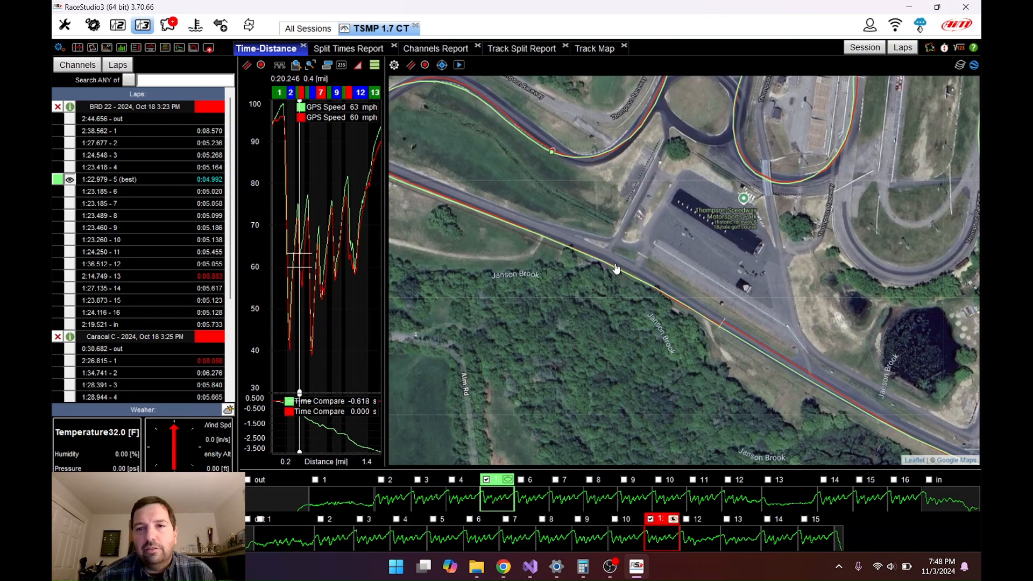
# Examine both laps' racing lines on the satellite map along the main straight and through the final corners.
pyautogui.moveTo(675, 310); pyautogui.dragTo(429, 173)
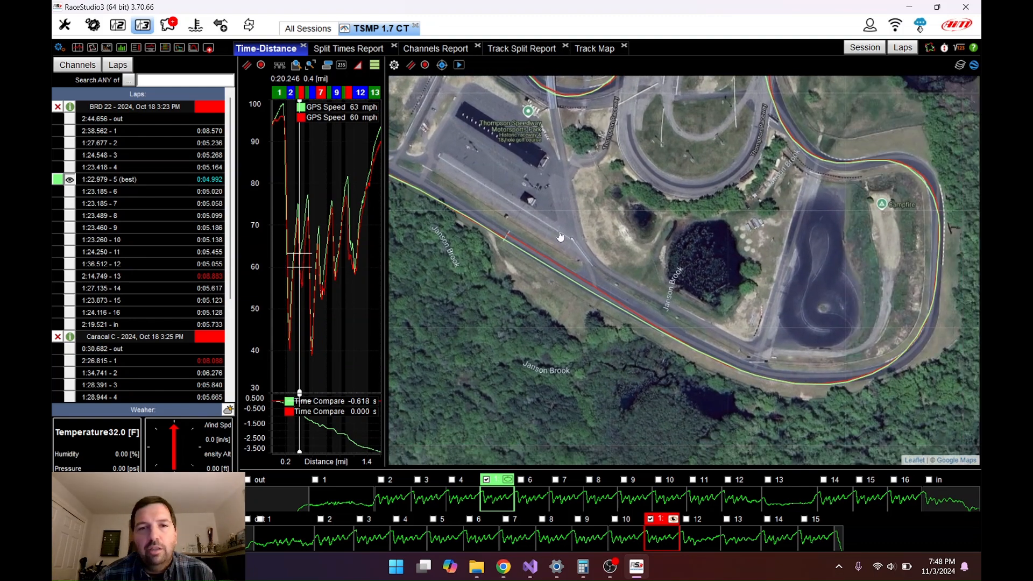
pyautogui.moveTo(517, 196); pyautogui.dragTo(478, 154)
pyautogui.moveTo(698, 222); pyautogui.dragTo(827, 329)
pyautogui.moveTo(588, 285); pyautogui.dragTo(715, 325)
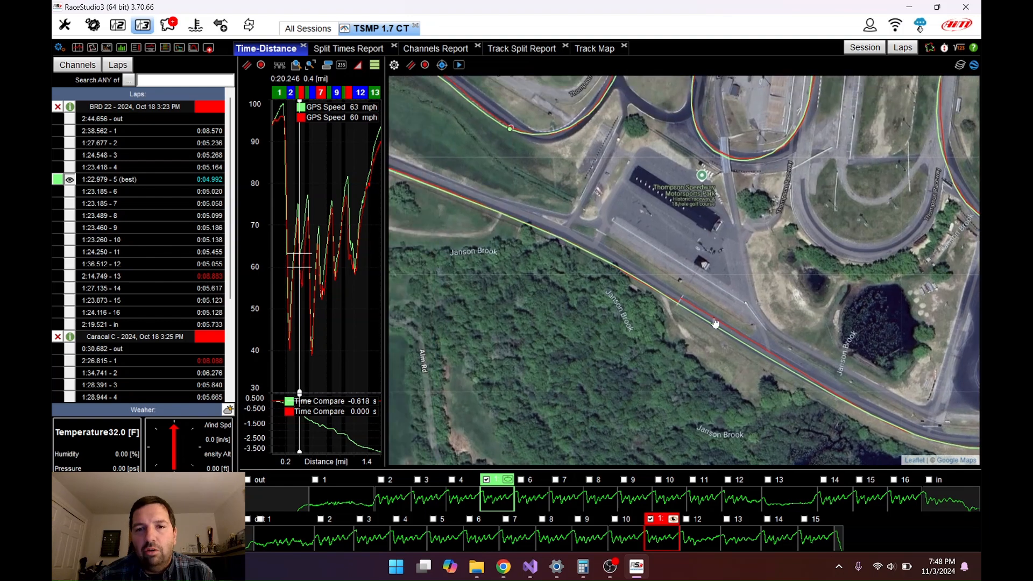
pyautogui.moveTo(501, 250); pyautogui.dragTo(738, 317)
pyautogui.moveTo(664, 259); pyautogui.dragTo(447, 334)
pyautogui.moveTo(643, 241); pyautogui.dragTo(483, 153)
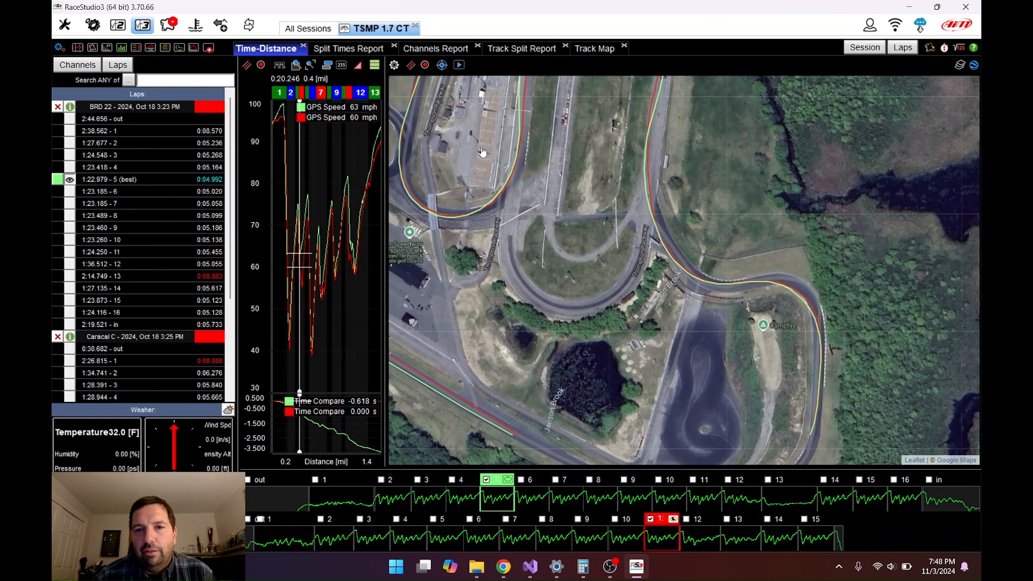
pyautogui.moveTo(711, 202)
pyautogui.mouseDown()
pyautogui.moveTo(648, 170)
pyautogui.moveTo(725, 157)
pyautogui.mouseUp()
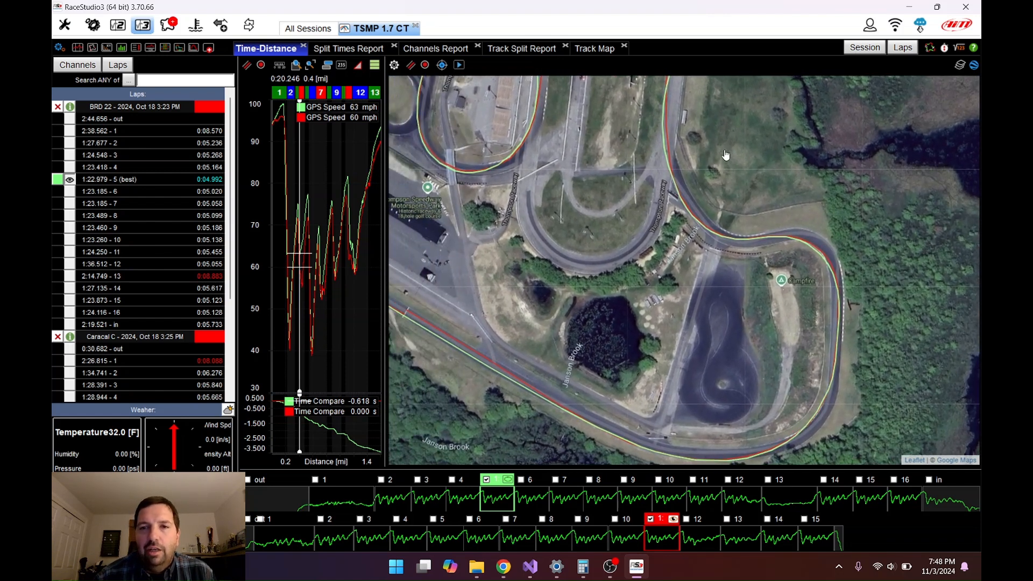
pyautogui.moveTo(613, 213); pyautogui.dragTo(734, 238)
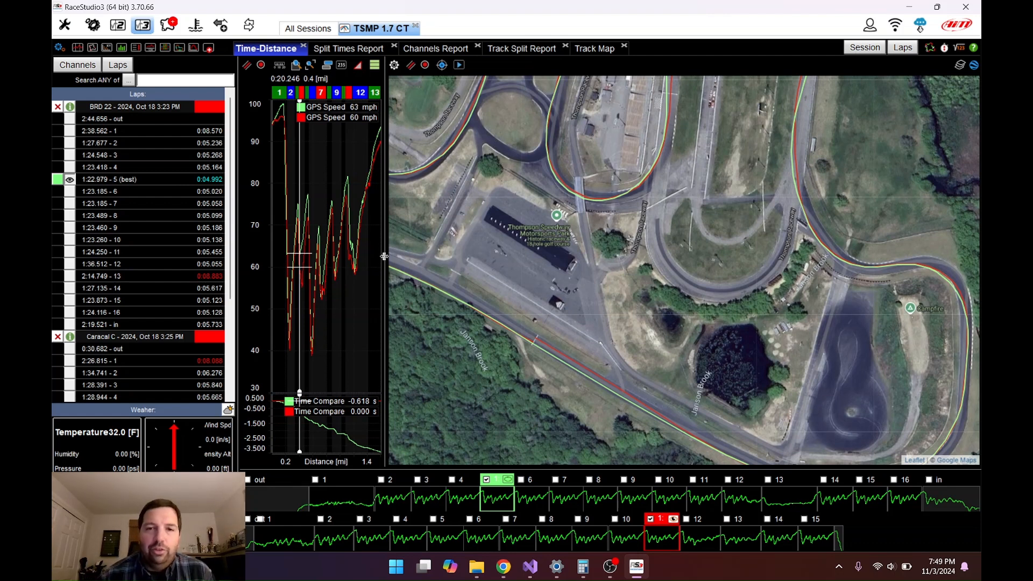
# Set the data cursor on the racing lines of the main straight, beside the tree before the first corner.
pyautogui.moveTo(536, 299); pyautogui.dragTo(743, 266)
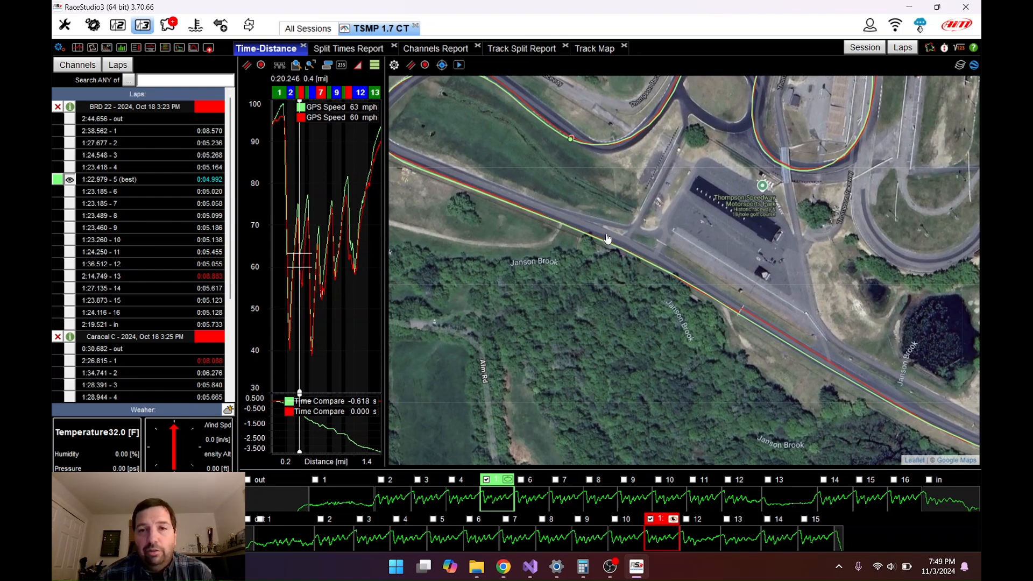
pyautogui.moveTo(693, 271); pyautogui.dragTo(802, 346)
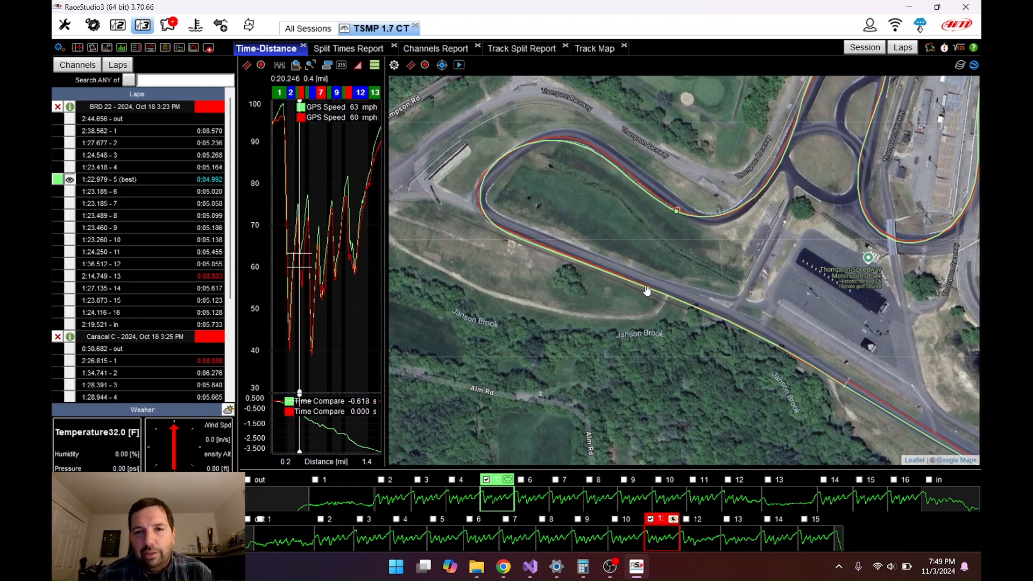
pyautogui.scroll(3, 647, 291)
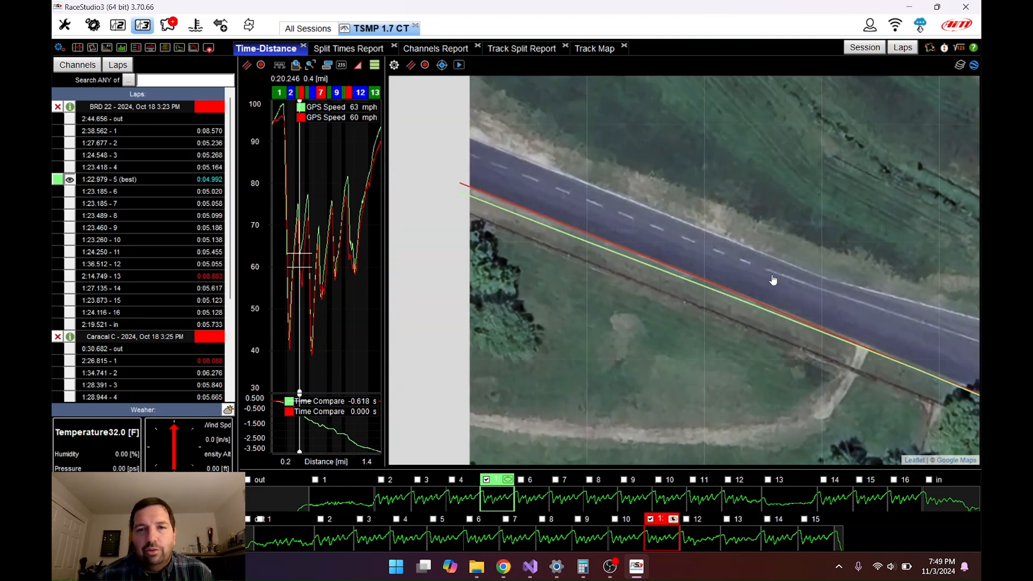
pyautogui.moveTo(637, 233); pyautogui.dragTo(731, 309)
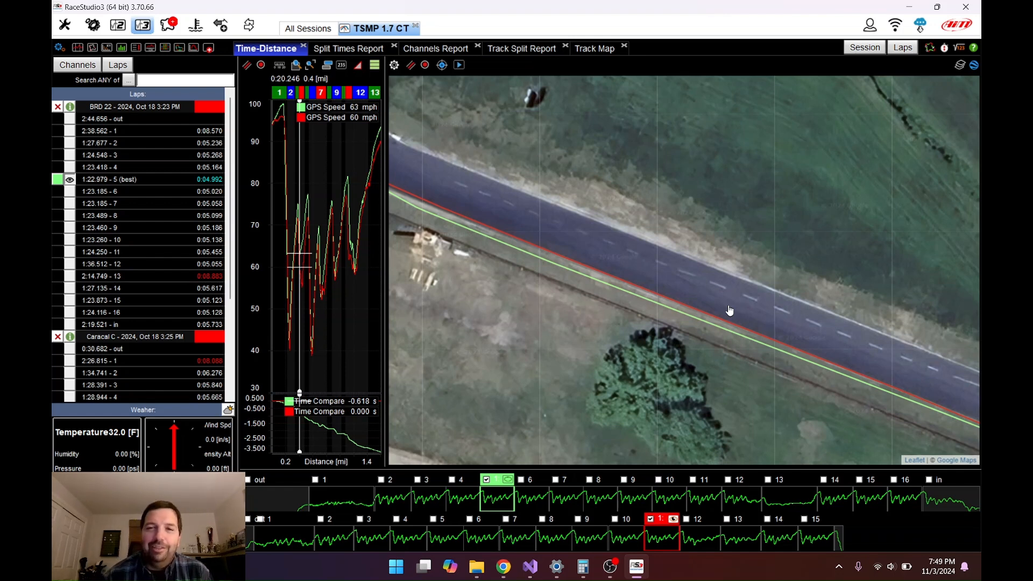
pyautogui.click(730, 311)
# Compare the two racing lines from the end of the main straight through the first corner's entry, apex and exit kerbs.
pyautogui.moveTo(641, 235); pyautogui.dragTo(805, 304)
pyautogui.moveTo(682, 231); pyautogui.dragTo(644, 204)
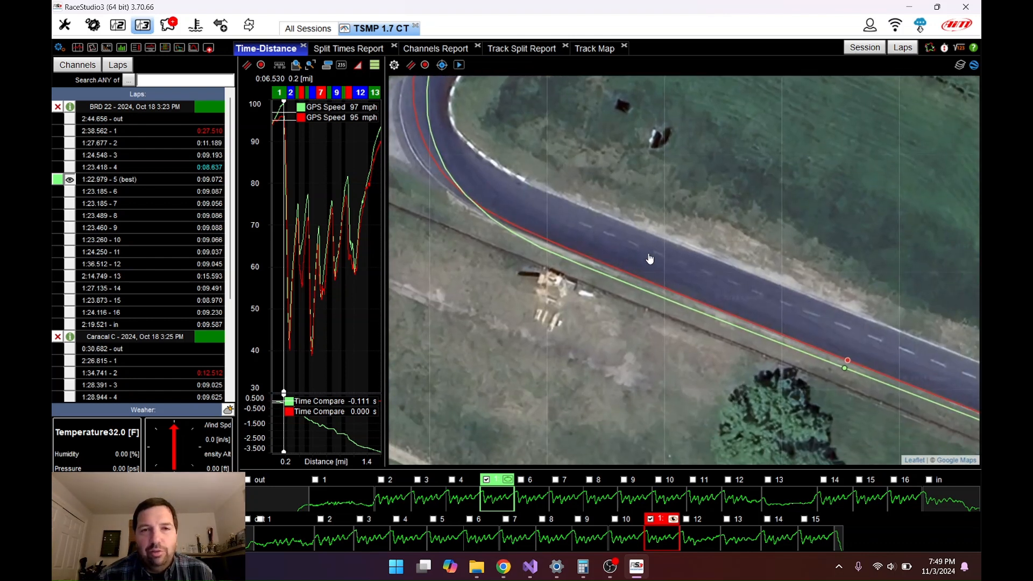
pyautogui.moveTo(756, 232); pyautogui.dragTo(706, 254)
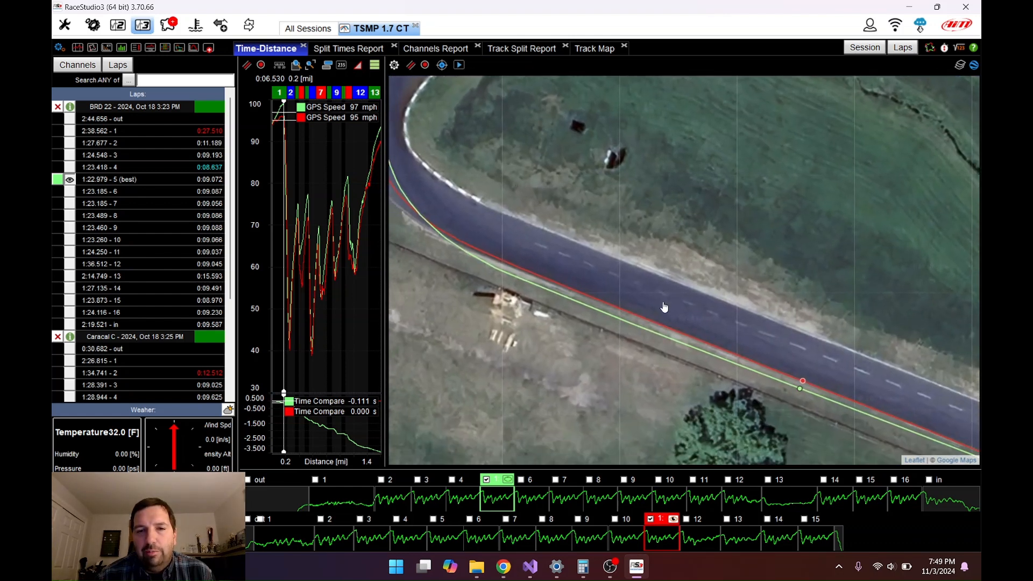
pyautogui.moveTo(716, 294); pyautogui.dragTo(763, 213)
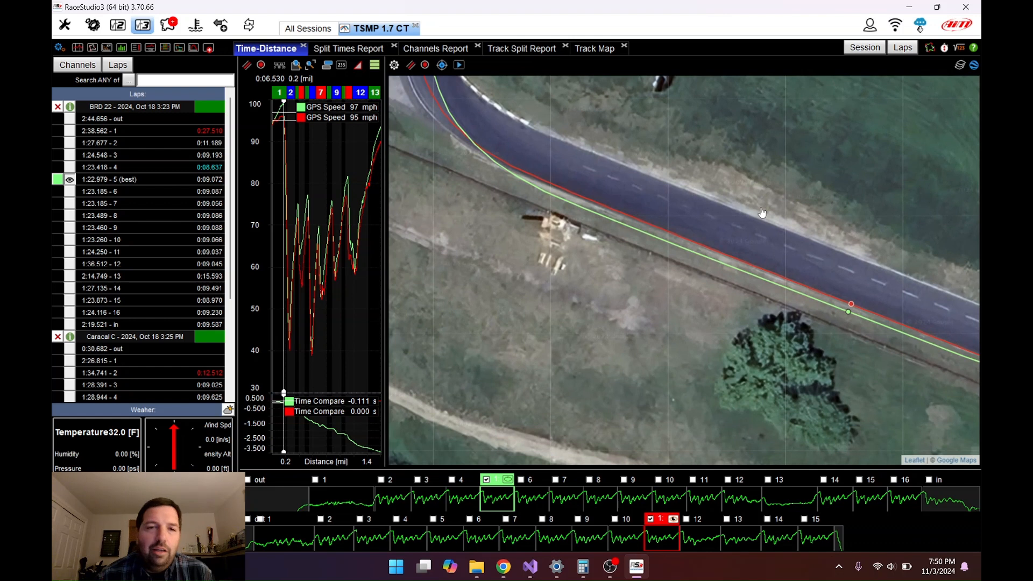
pyautogui.moveTo(733, 256)
pyautogui.mouseDown()
pyautogui.moveTo(602, 326)
pyautogui.moveTo(789, 356)
pyautogui.mouseUp()
pyautogui.moveTo(583, 271); pyautogui.dragTo(637, 372)
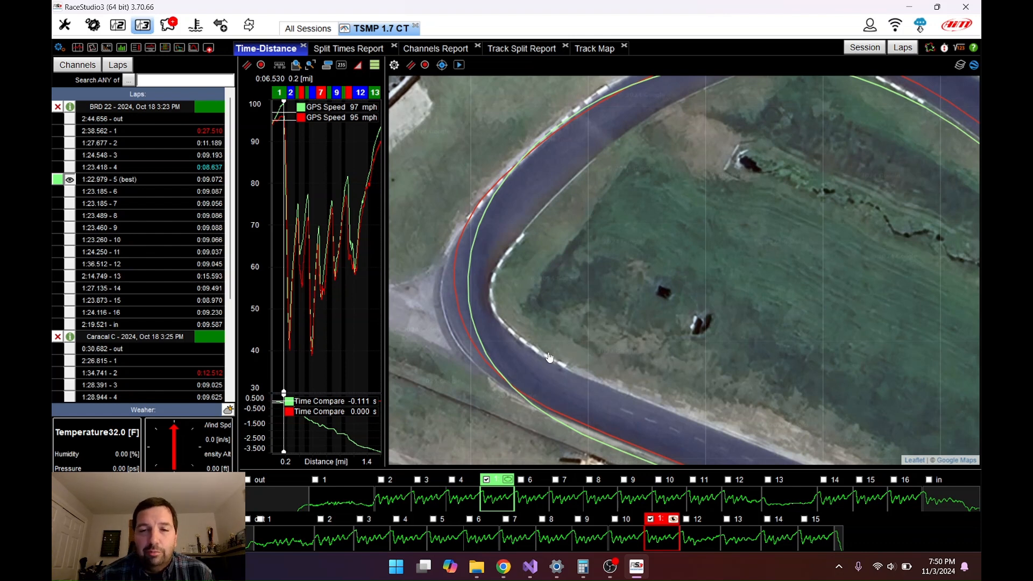
pyautogui.moveTo(635, 341); pyautogui.dragTo(554, 376)
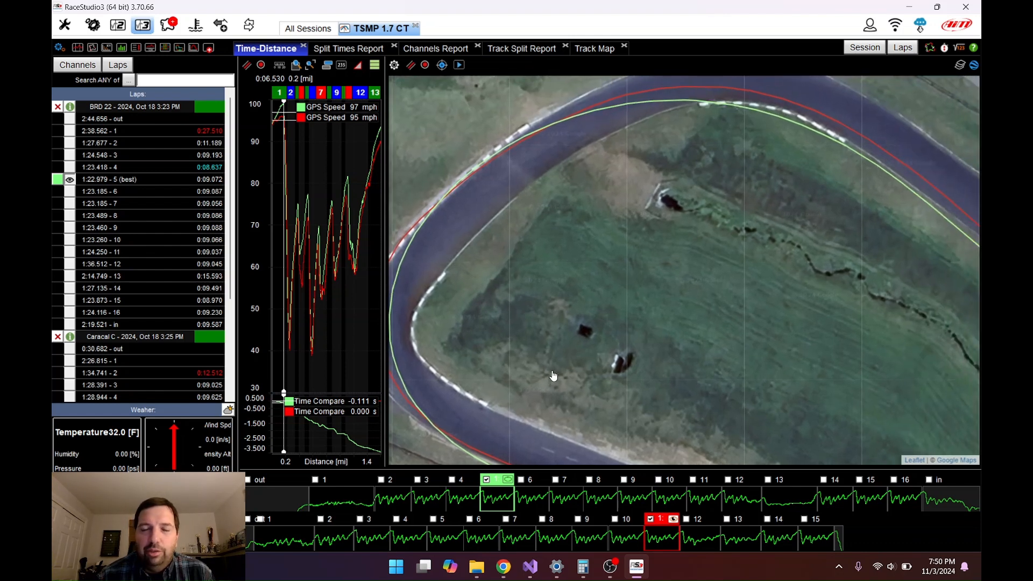
pyautogui.moveTo(620, 294); pyautogui.dragTo(529, 307)
pyautogui.moveTo(641, 272); pyautogui.dragTo(904, 148)
pyautogui.moveTo(785, 280); pyautogui.dragTo(639, 203)
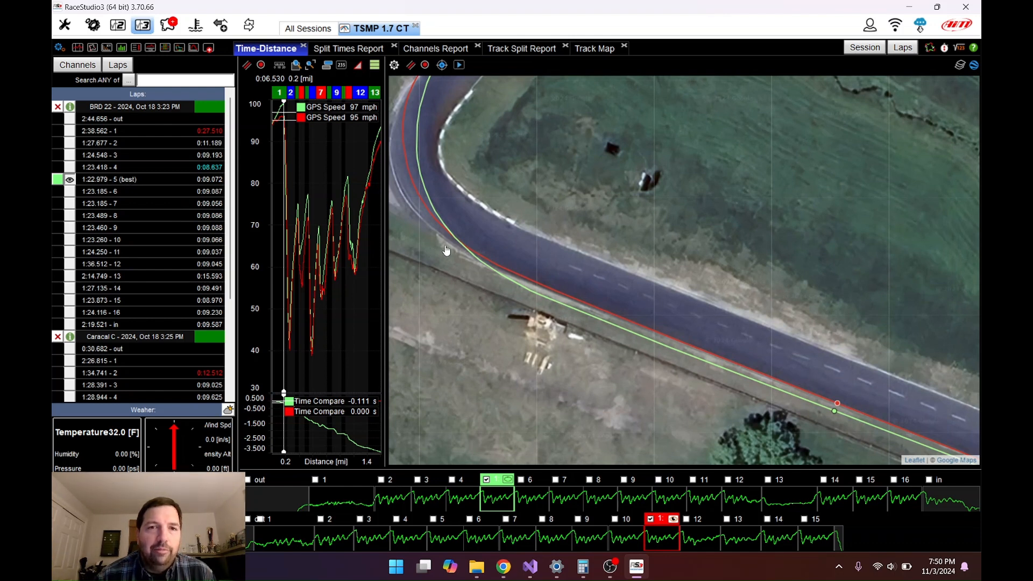
# Review where each lap turns in from the straight and how it rounds the first corner's inside kerb.
pyautogui.moveTo(562, 168); pyautogui.dragTo(623, 279)
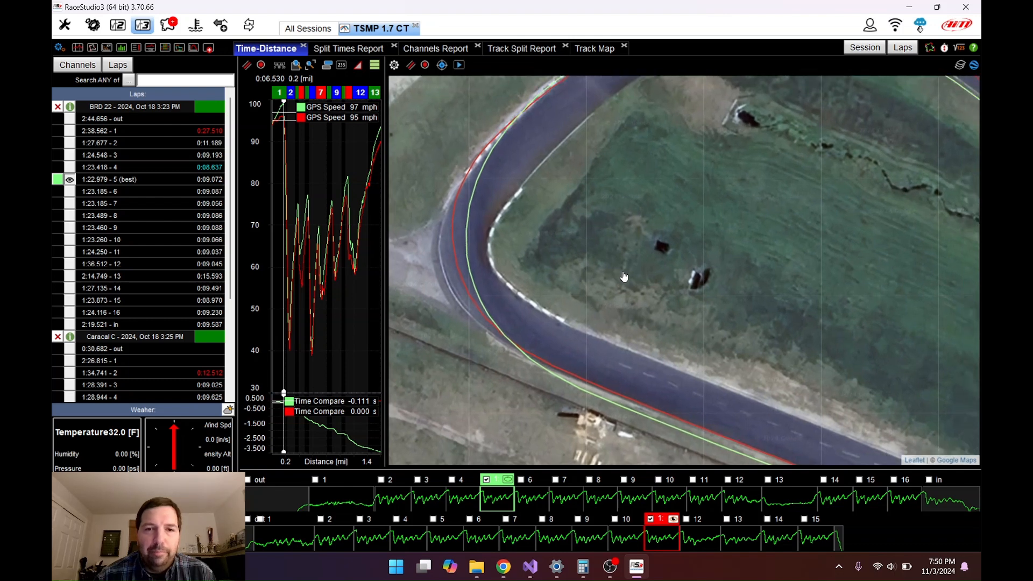
pyautogui.moveTo(680, 339); pyautogui.dragTo(597, 187)
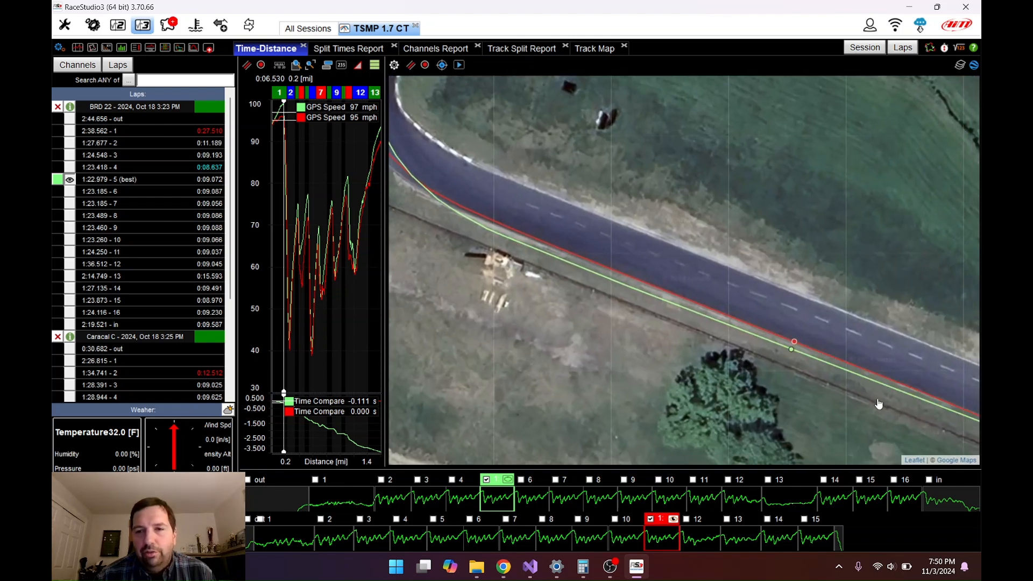
pyautogui.moveTo(610, 314); pyautogui.dragTo(698, 397)
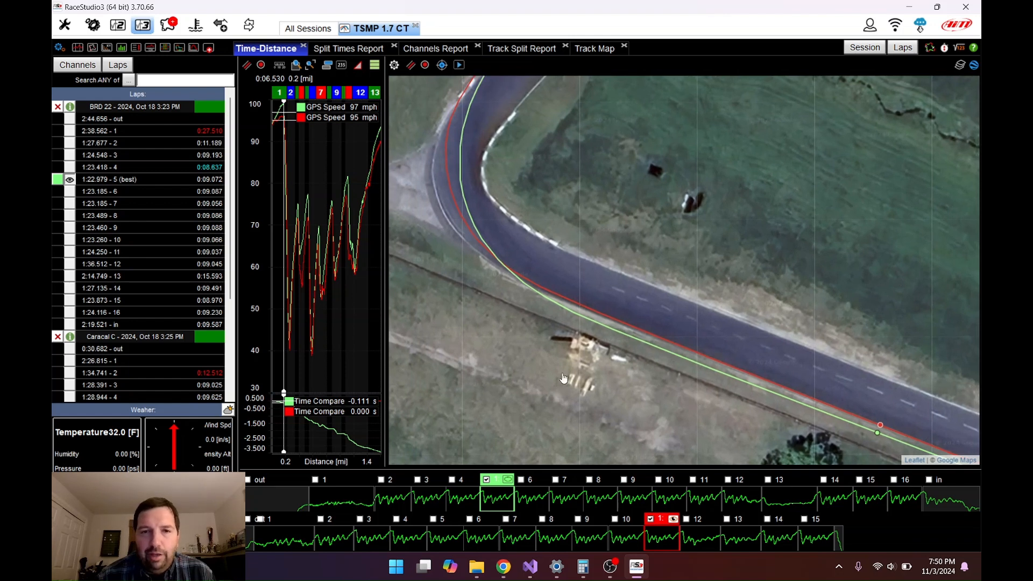
pyautogui.moveTo(626, 261); pyautogui.dragTo(648, 371)
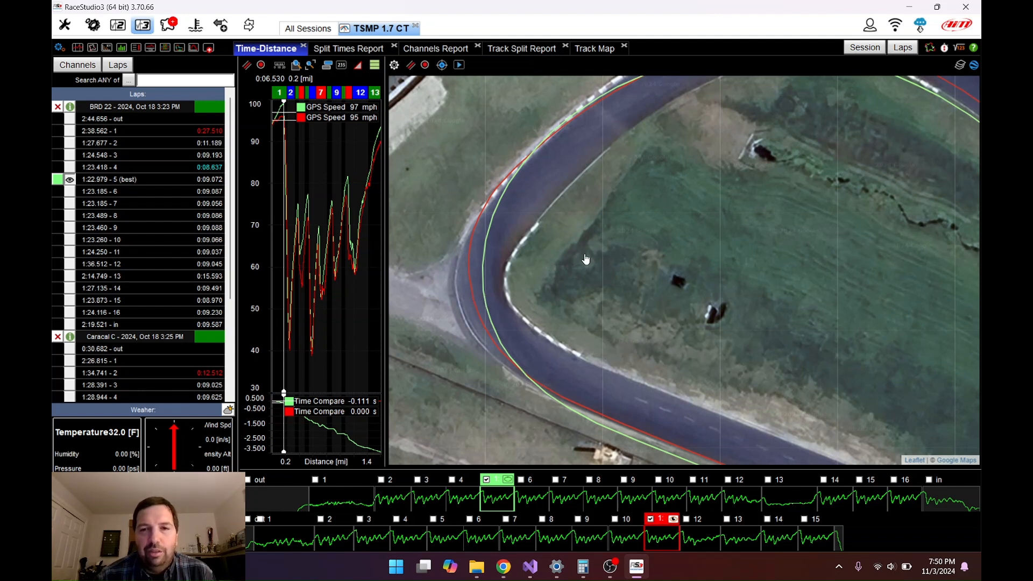
pyautogui.moveTo(586, 259); pyautogui.dragTo(624, 323)
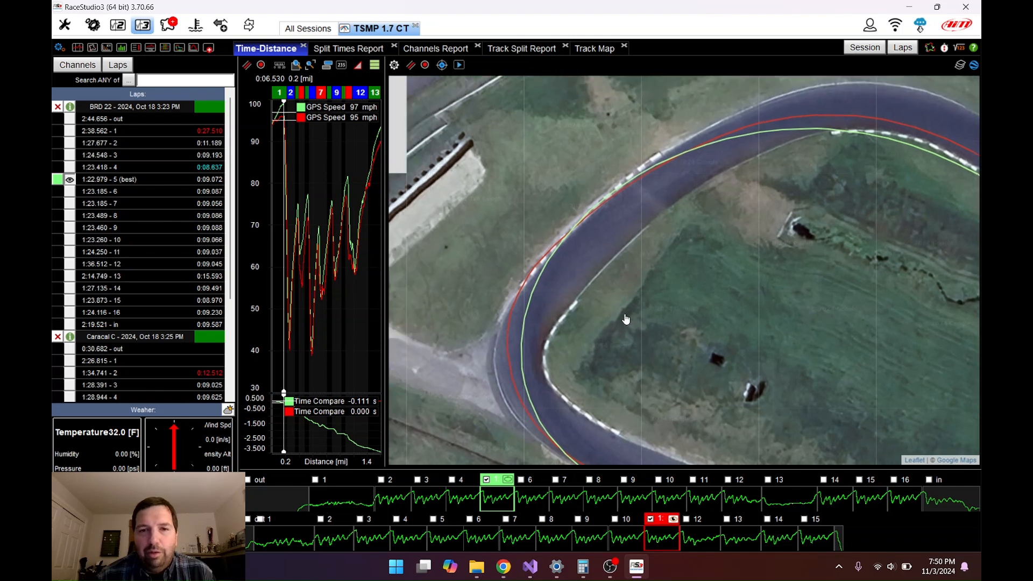
pyautogui.moveTo(597, 309); pyautogui.dragTo(617, 276)
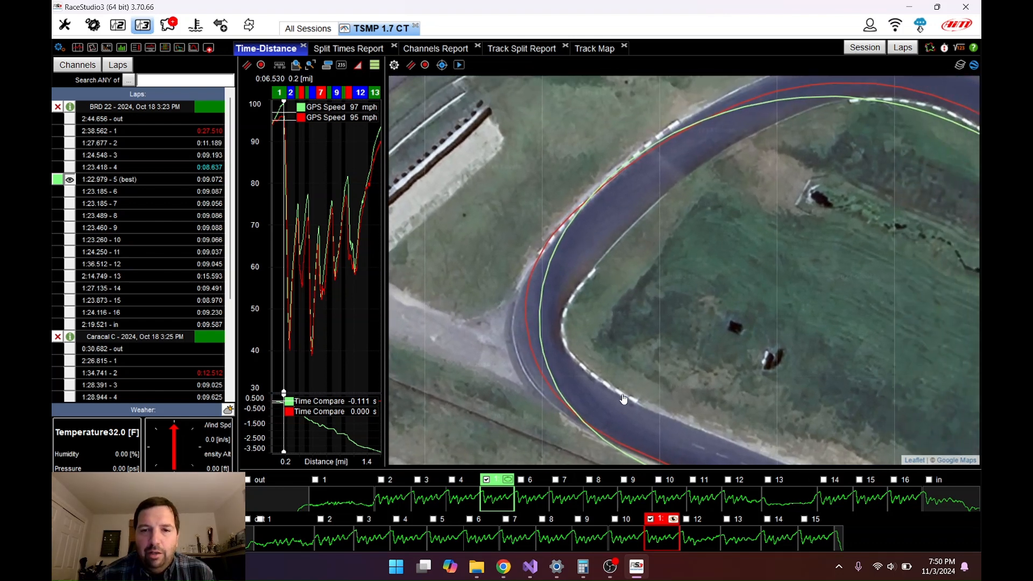
pyautogui.moveTo(623, 399); pyautogui.dragTo(560, 269)
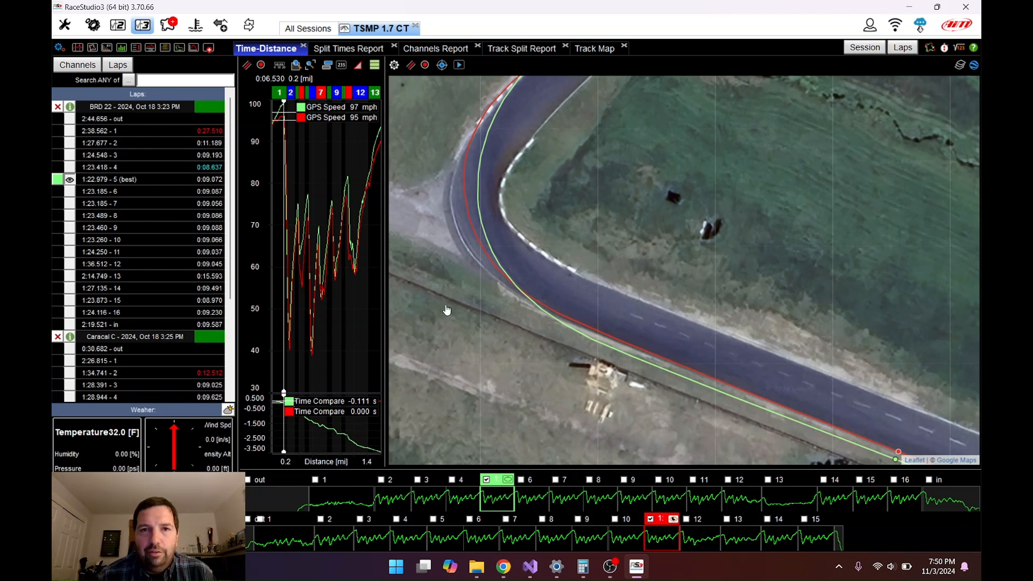
# Compare both racing lines from the first corner's exit kerb, through the following right-hand bend and into the next left-hander.
pyautogui.moveTo(528, 203); pyautogui.dragTo(489, 329)
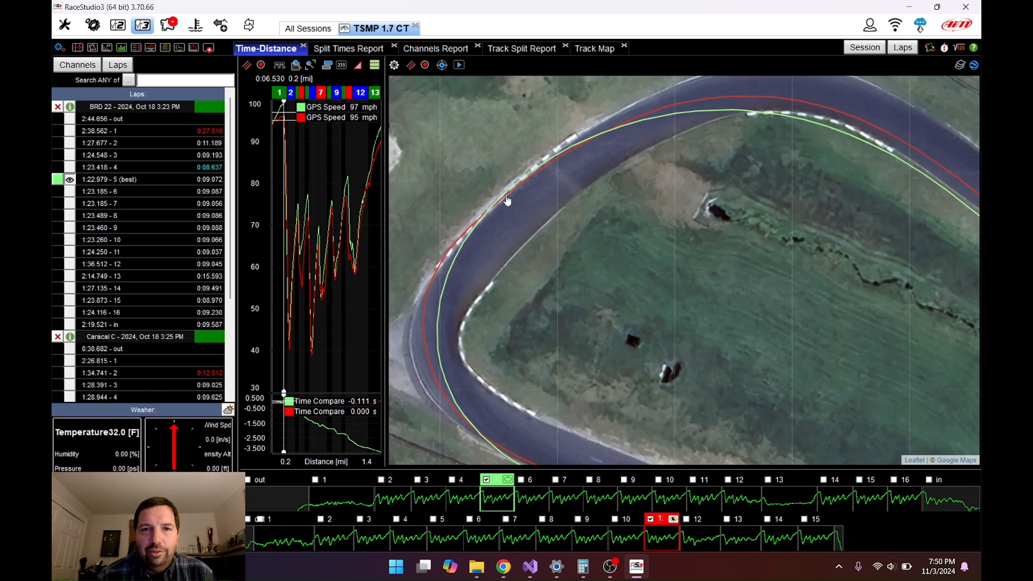
pyautogui.moveTo(556, 203); pyautogui.dragTo(439, 236)
pyautogui.moveTo(710, 176); pyautogui.dragTo(744, 210)
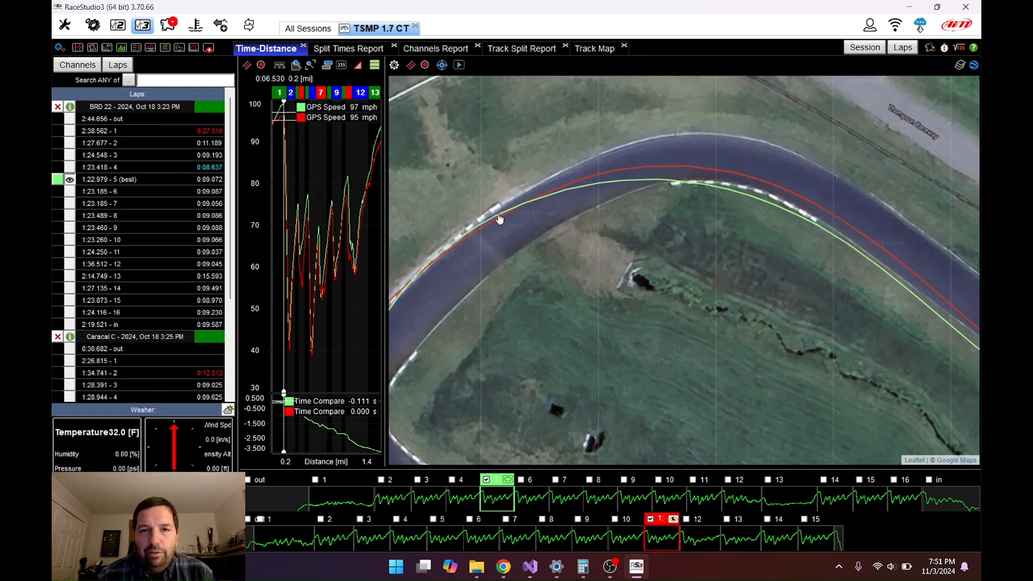
pyautogui.moveTo(743, 199); pyautogui.dragTo(441, 163)
pyautogui.moveTo(733, 293); pyautogui.dragTo(620, 182)
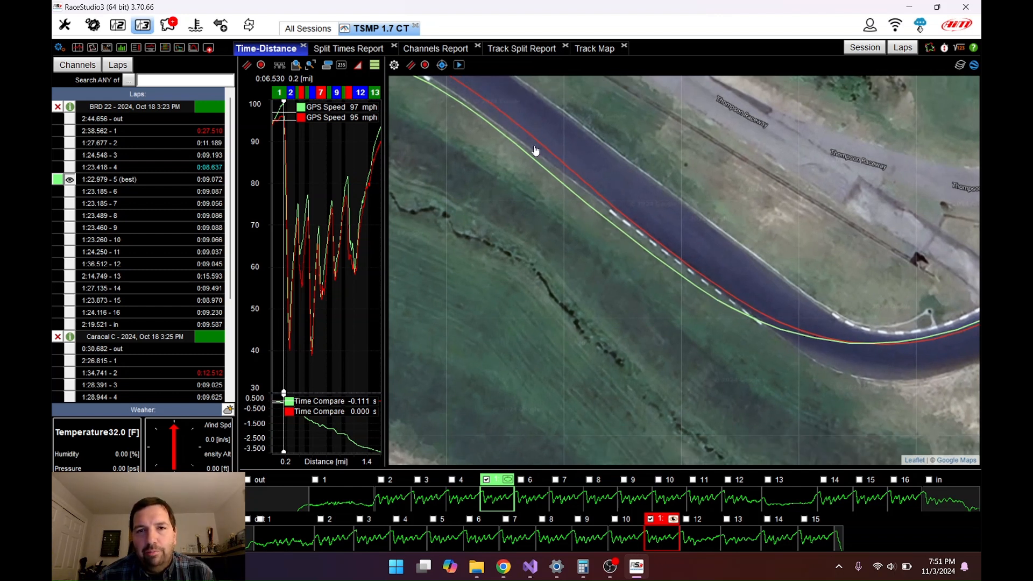
pyautogui.moveTo(725, 275); pyautogui.dragTo(851, 363)
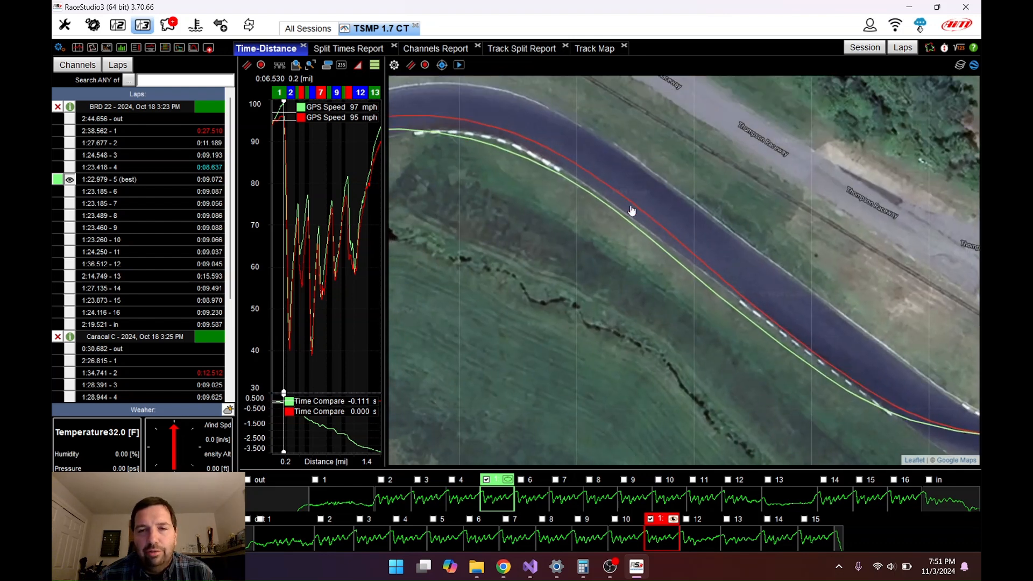
pyautogui.moveTo(613, 221); pyautogui.dragTo(446, 166)
pyautogui.moveTo(729, 284); pyautogui.dragTo(510, 243)
pyautogui.moveTo(613, 242); pyautogui.dragTo(671, 226)
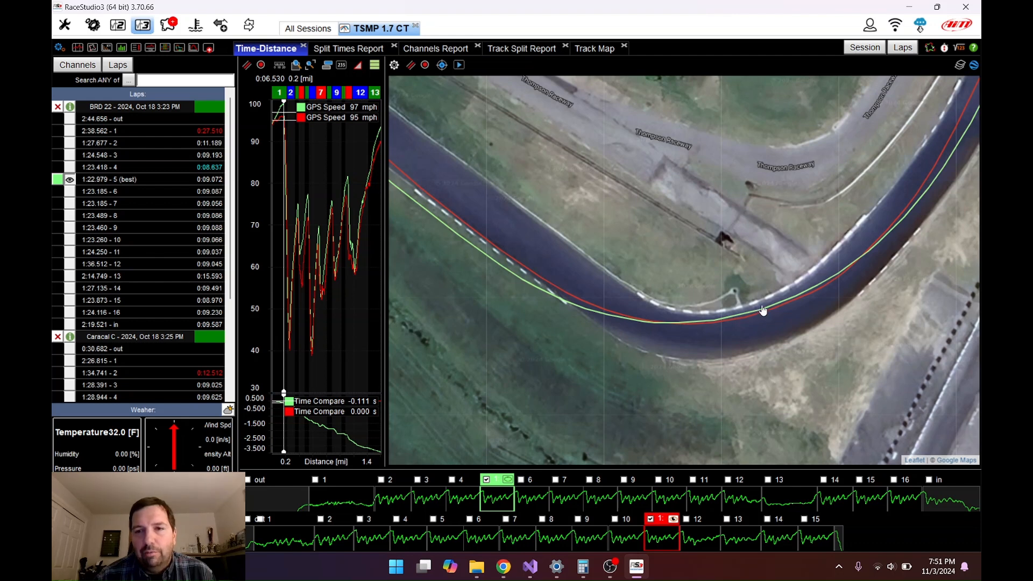
# Follow both racing lines out of the left-hander, past the circular track junction and around the northern hairpin.
pyautogui.moveTo(785, 293); pyautogui.dragTo(584, 320)
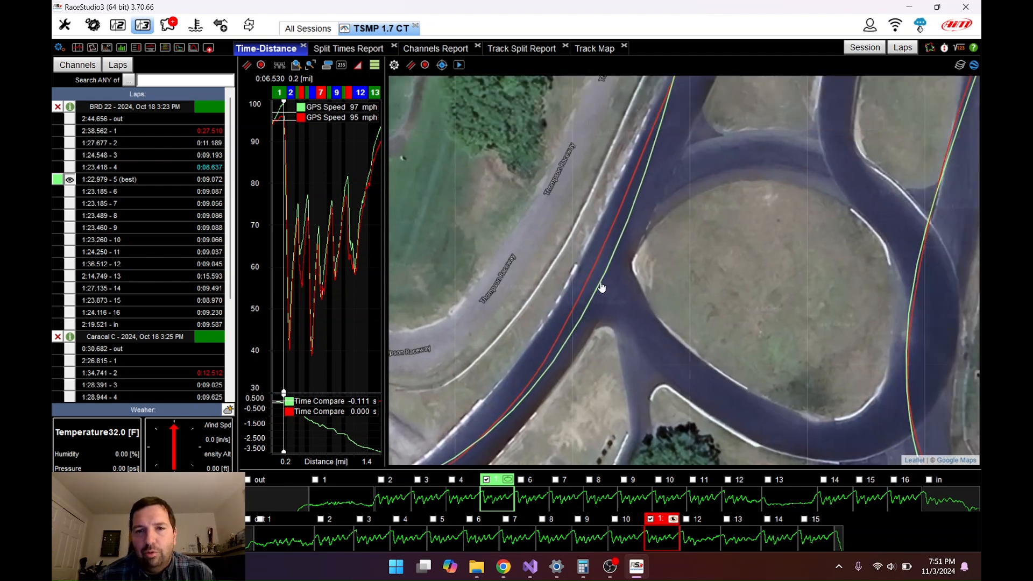
pyautogui.moveTo(688, 240); pyautogui.dragTo(538, 394)
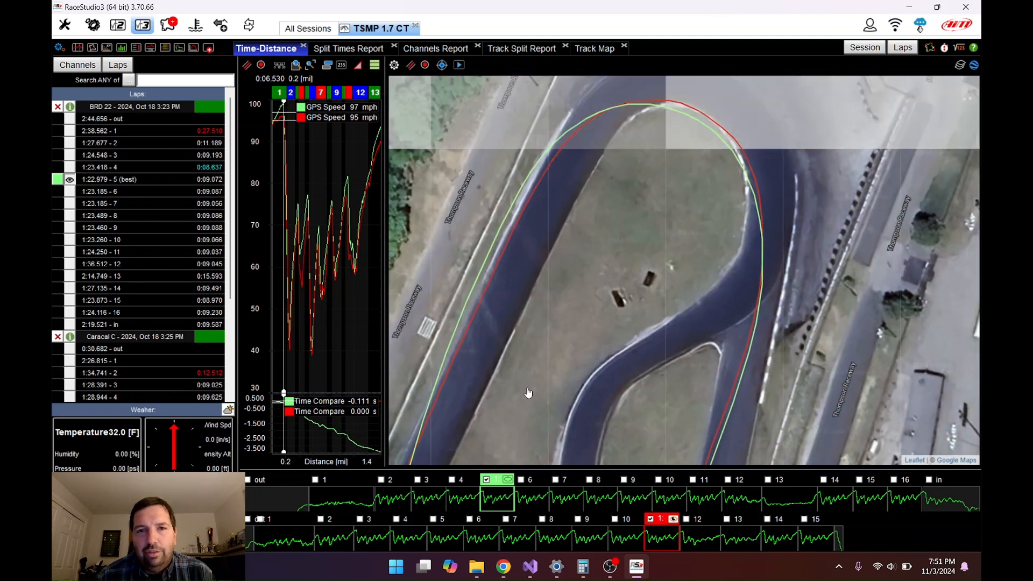
pyautogui.moveTo(632, 173); pyautogui.dragTo(694, 177)
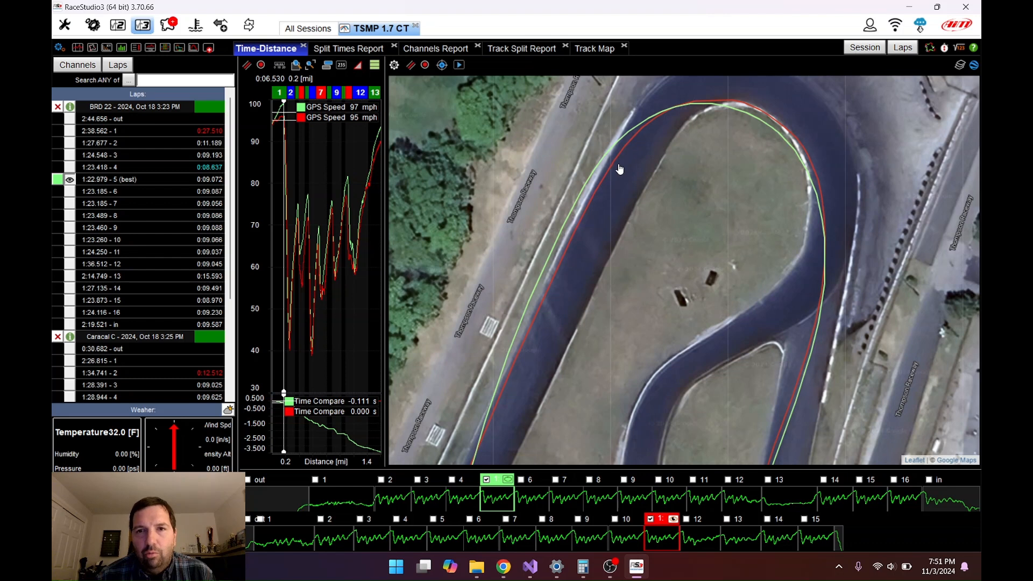
# Compare both racing lines from the northern hairpin's exit down past the circular track junction.
pyautogui.moveTo(791, 219); pyautogui.dragTo(688, 103)
pyautogui.moveTo(663, 294); pyautogui.dragTo(677, 134)
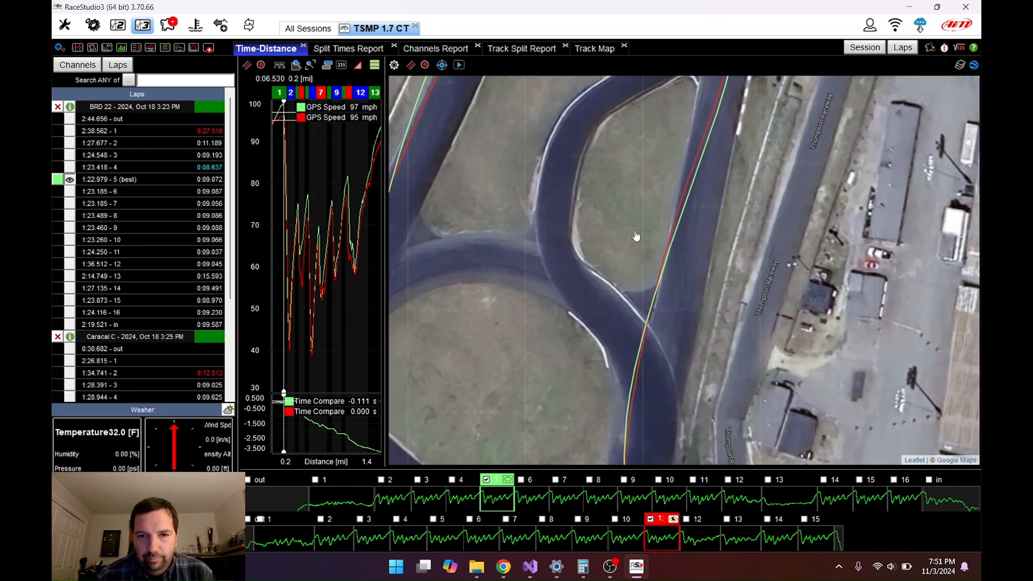
pyautogui.moveTo(611, 258); pyautogui.dragTo(692, 160)
pyautogui.moveTo(676, 254); pyautogui.dragTo(569, 122)
pyautogui.moveTo(485, 151); pyautogui.dragTo(597, 424)
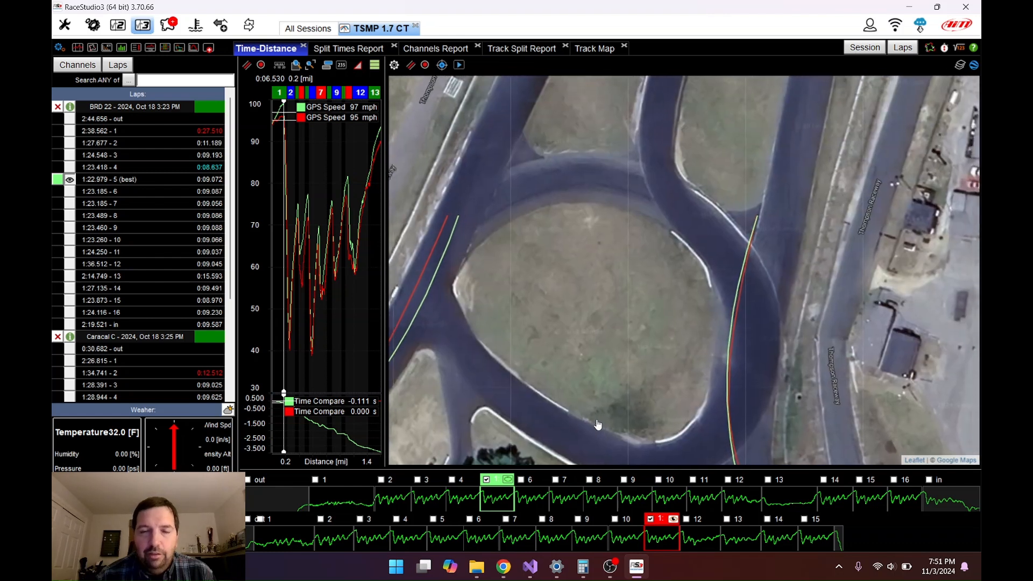
# Re-examine both racing lines at the northern hairpin's entry, along its inside kerb and at its exit.
pyautogui.moveTo(648, 163); pyautogui.dragTo(628, 325)
pyautogui.moveTo(660, 181); pyautogui.dragTo(606, 360)
pyautogui.moveTo(622, 232); pyautogui.dragTo(637, 306)
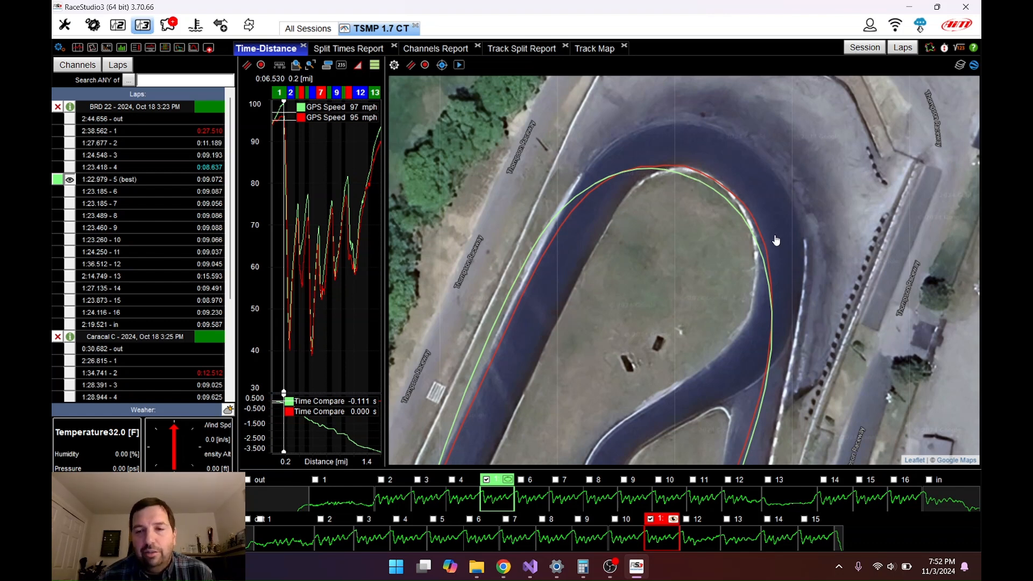
pyautogui.moveTo(667, 268); pyautogui.dragTo(660, 297)
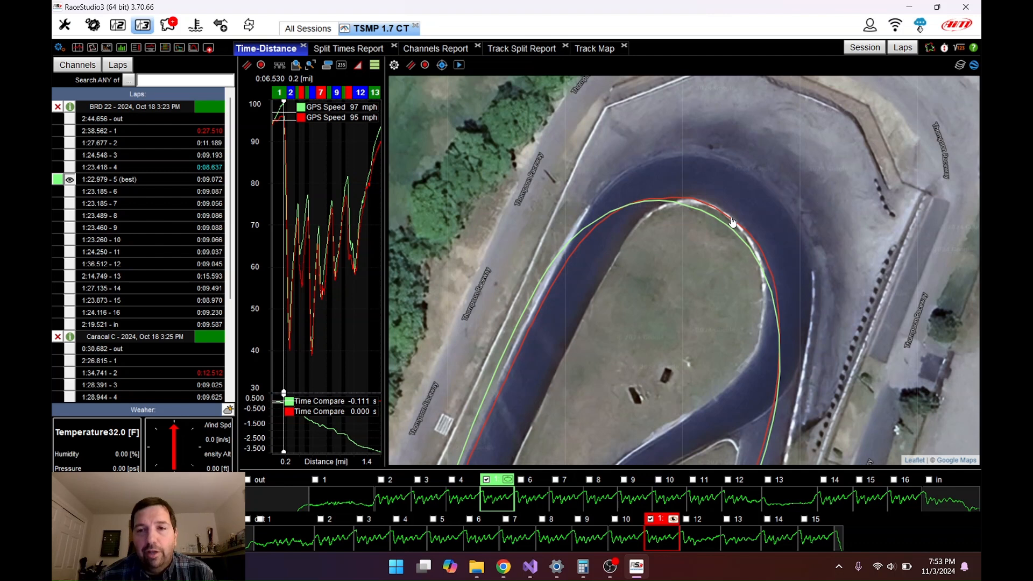
# Trace both laps from the northern hairpin's apex down the short straight to where the lines cross near the circular junction.
pyautogui.moveTo(733, 224); pyautogui.dragTo(603, 115)
pyautogui.moveTo(631, 223); pyautogui.dragTo(551, 147)
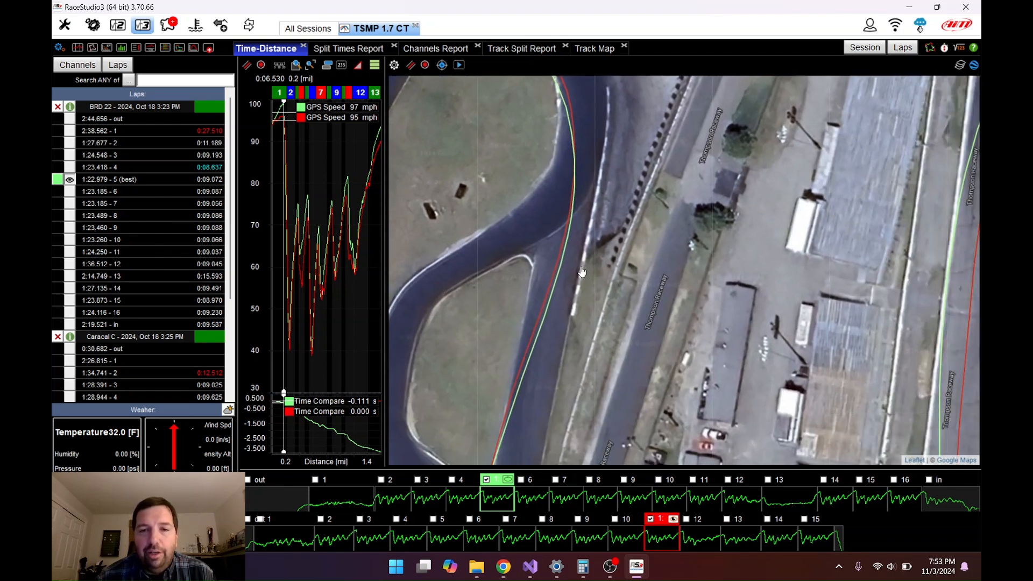
pyautogui.moveTo(528, 186); pyautogui.dragTo(601, 347)
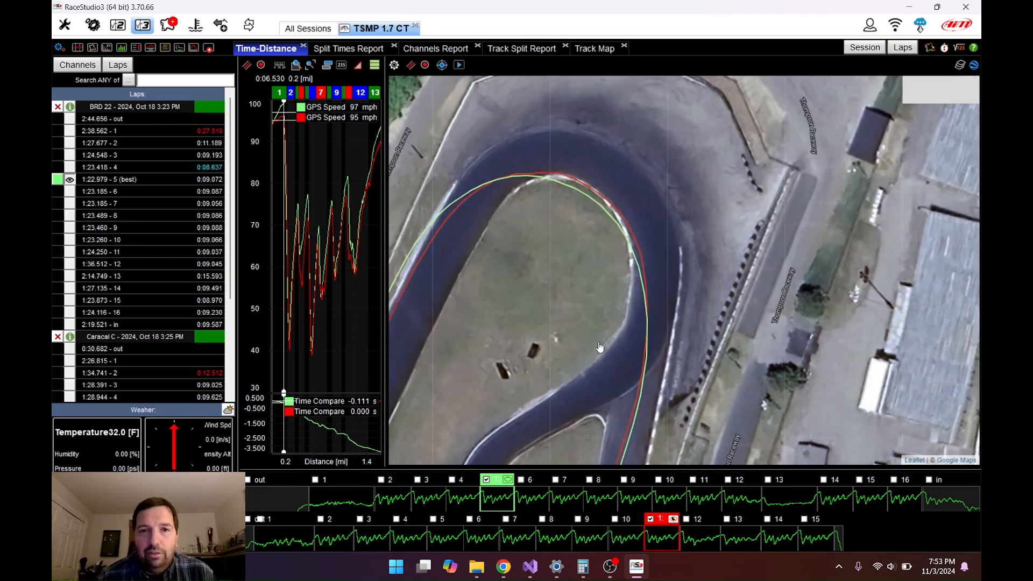
pyautogui.moveTo(540, 225); pyautogui.dragTo(568, 127)
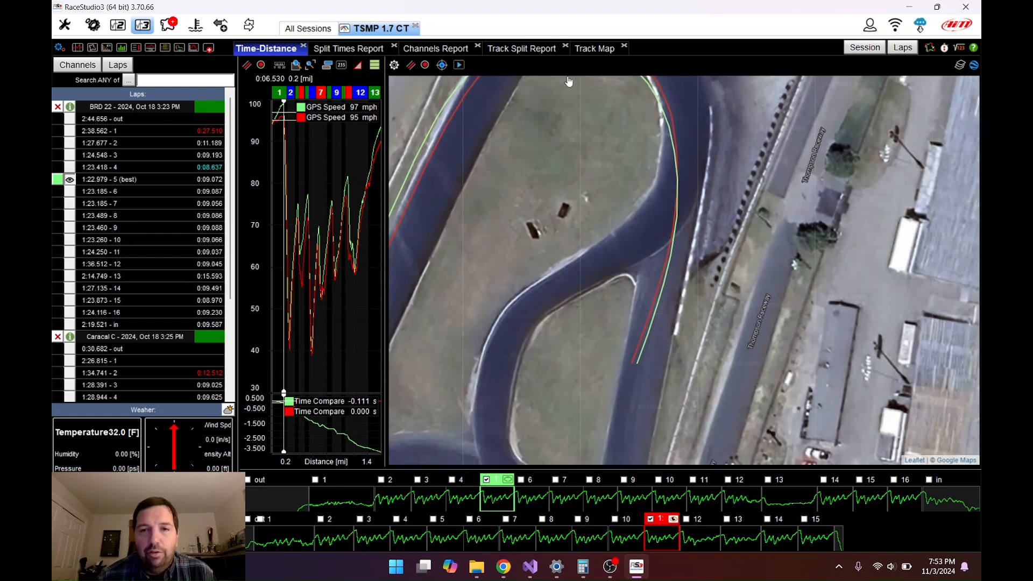
pyautogui.moveTo(558, 299); pyautogui.dragTo(639, 176)
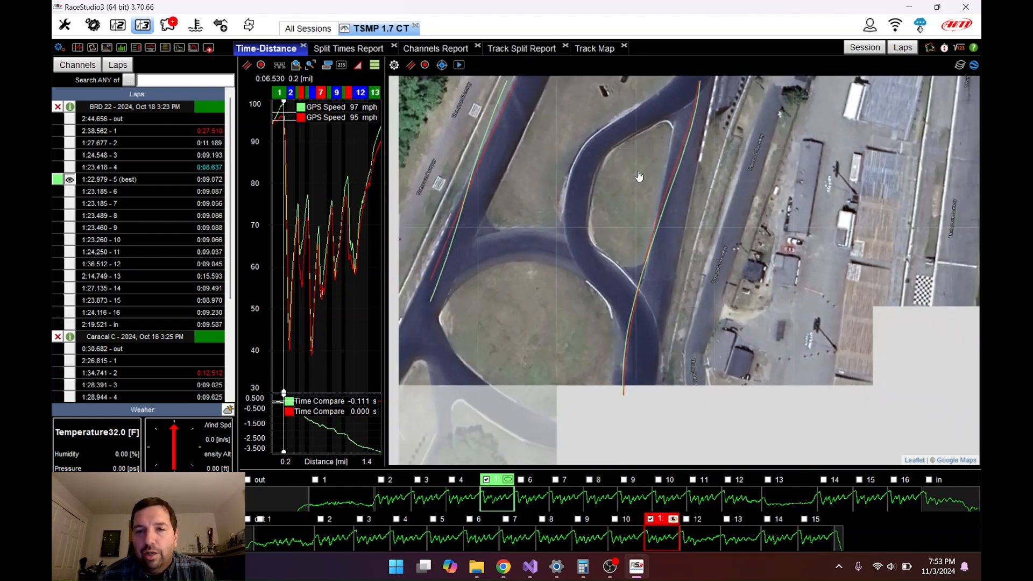
# Review both racing lines through the last bends around the pond by the Campfire marker and onto the main straight.
pyautogui.scroll(-2, 639, 177)
pyautogui.moveTo(639, 177); pyautogui.dragTo(559, 159)
pyautogui.moveTo(769, 190)
pyautogui.mouseDown()
pyautogui.moveTo(669, 261)
pyautogui.moveTo(584, 289)
pyautogui.moveTo(627, 87)
pyautogui.mouseUp()
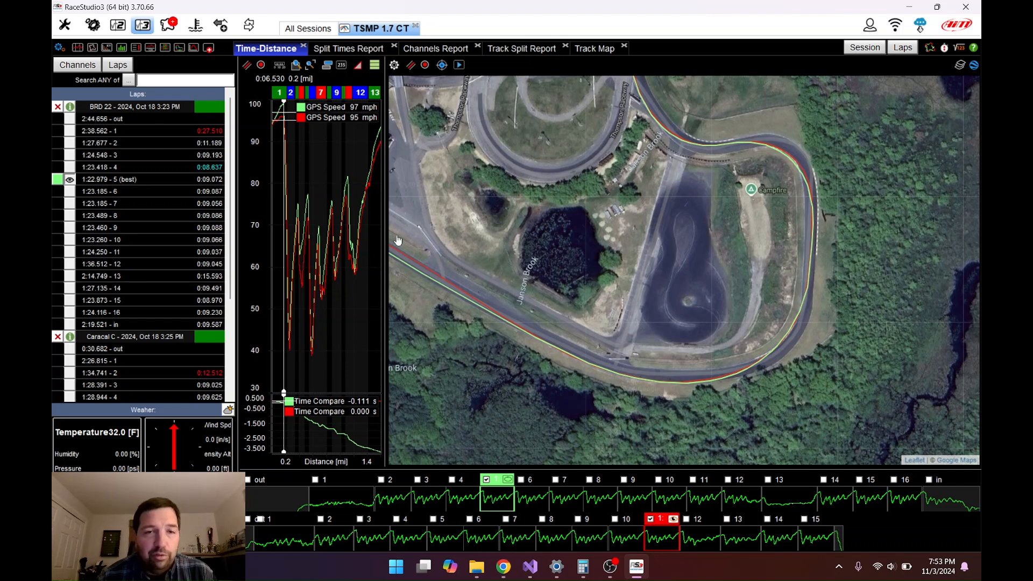
# Enlarge the speed graph and compare both laps' speeds at the end of segment 3 and through segment 4.
pyautogui.moveTo(389, 244); pyautogui.dragTo(894, 225)
pyautogui.moveTo(381, 261); pyautogui.dragTo(419, 244)
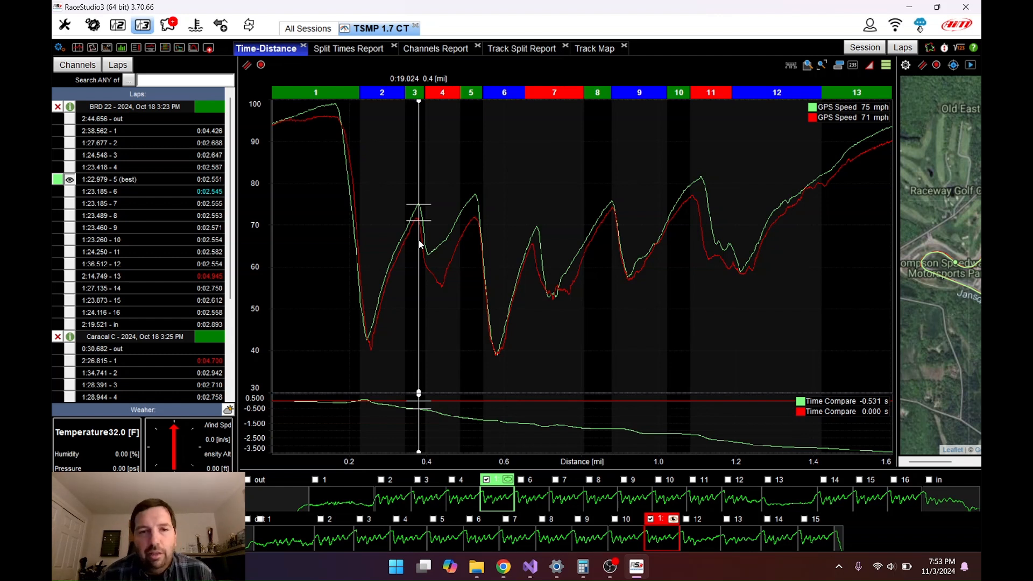
pyautogui.moveTo(420, 244); pyautogui.dragTo(448, 241)
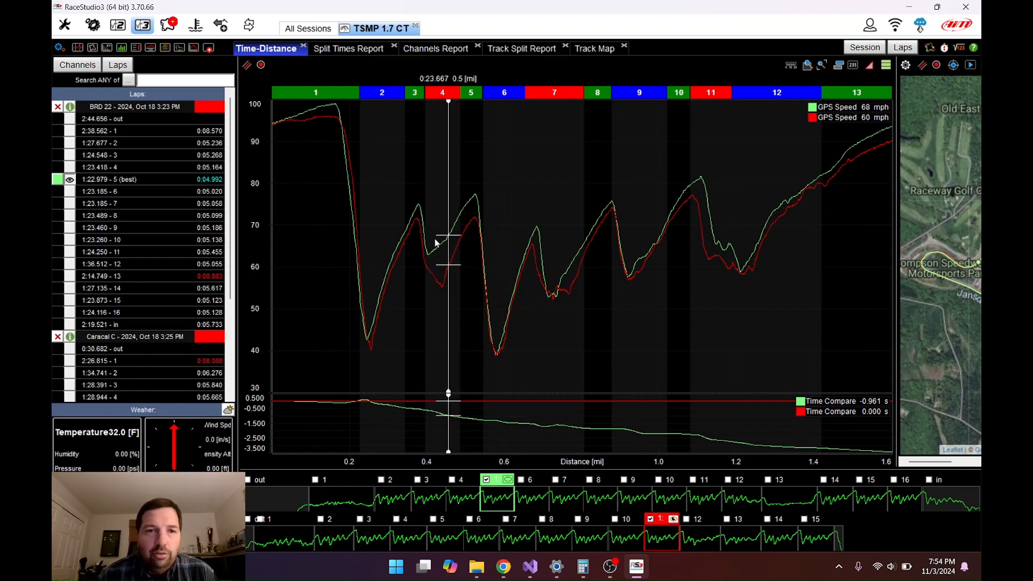
pyautogui.moveTo(317, 158); pyautogui.dragTo(446, 225)
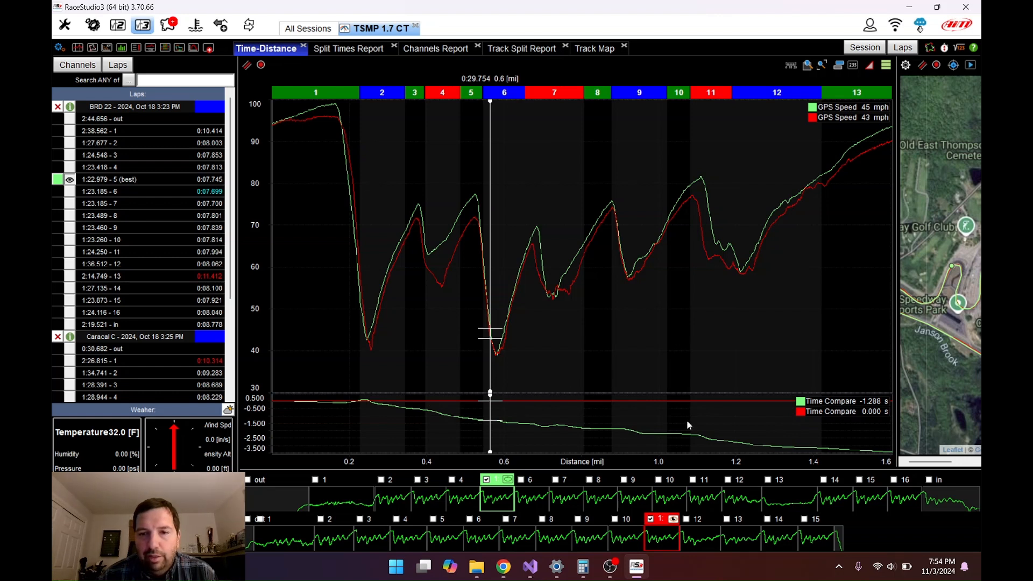
# Compare both laps' speed and time difference at the braking zone into segment 6 and in the middle of segment 11.
pyautogui.moveTo(538, 332); pyautogui.dragTo(484, 354)
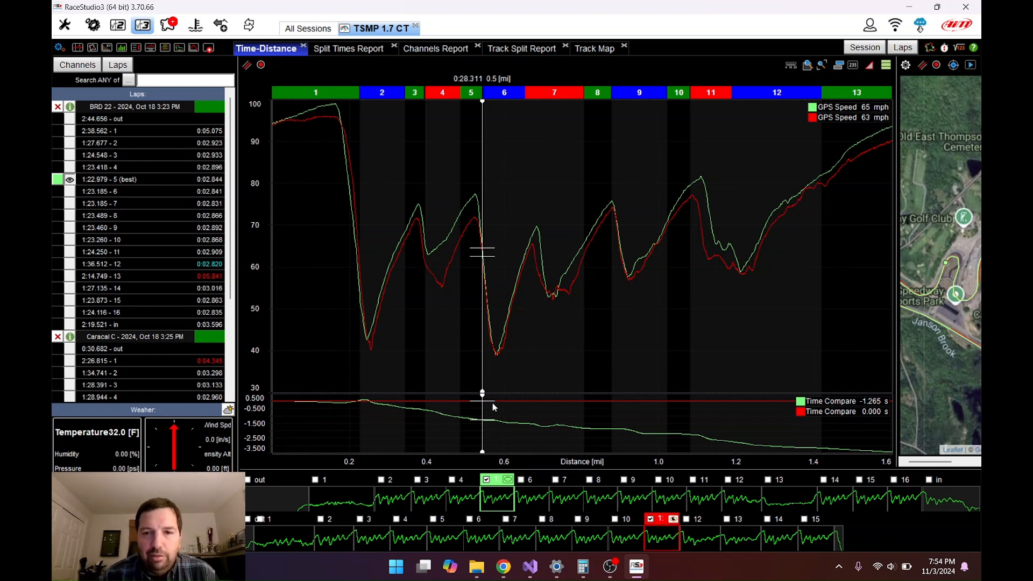
pyautogui.moveTo(424, 358); pyautogui.dragTo(722, 329)
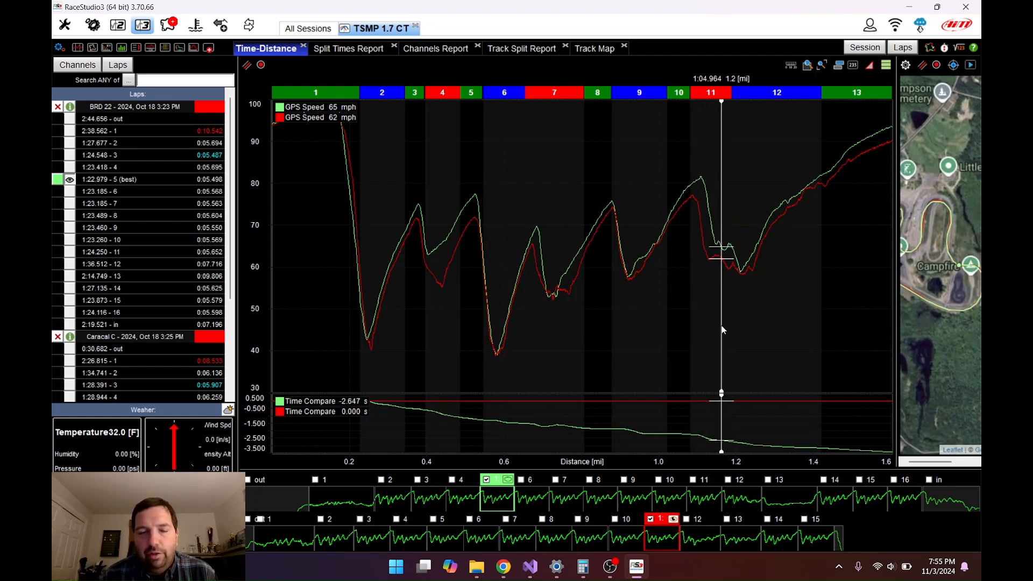
pyautogui.moveTo(723, 330)
pyautogui.mouseDown()
pyautogui.moveTo(747, 325)
pyautogui.moveTo(725, 328)
pyautogui.mouseUp()
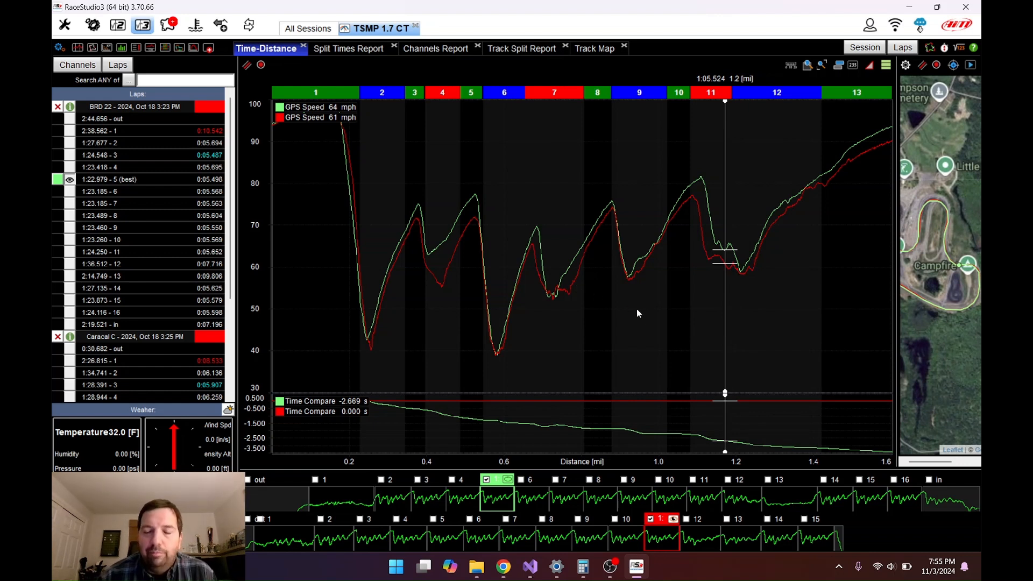
# Enlarge the track map and compare both racing lines on the approach to the left-hander before the northern hairpin.
pyautogui.moveTo(897, 321); pyautogui.dragTo(584, 303)
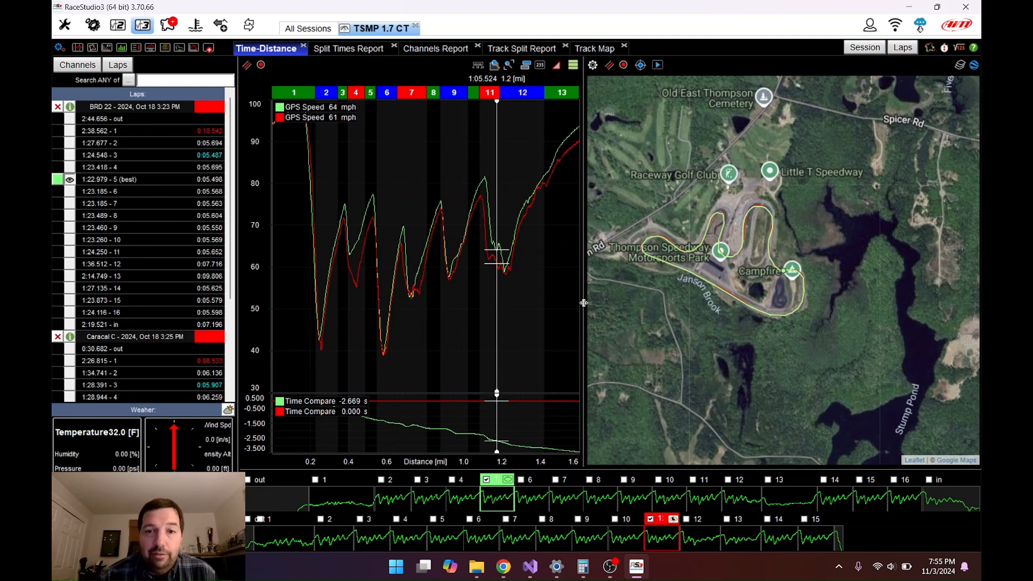
pyautogui.moveTo(584, 303); pyautogui.dragTo(537, 300)
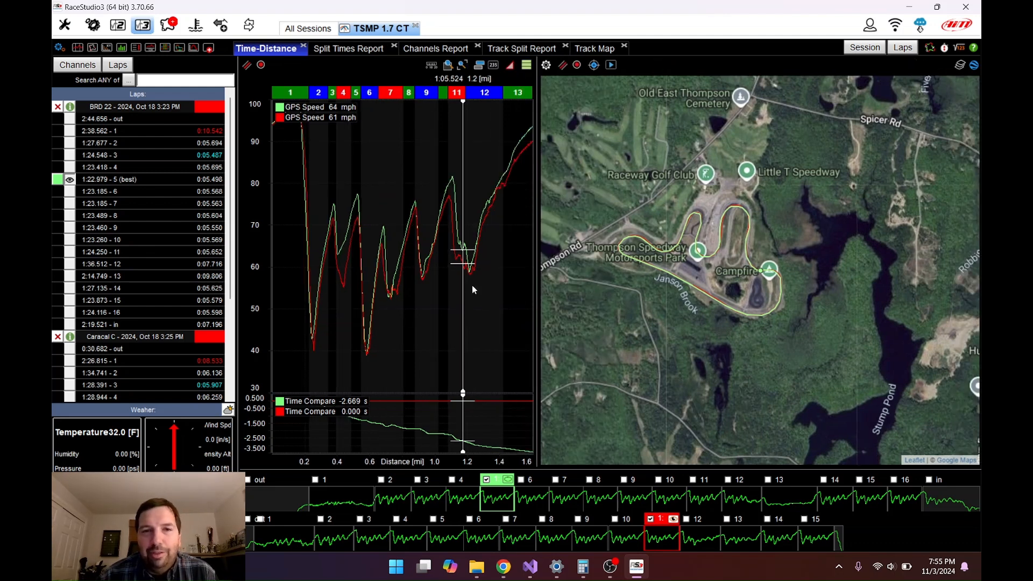
pyautogui.scroll(4, 667, 259)
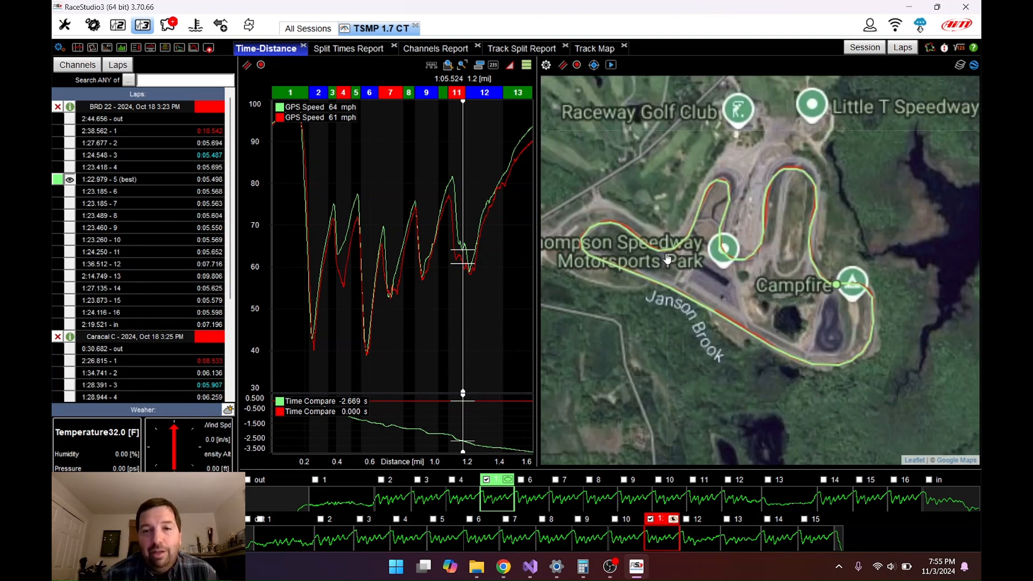
pyautogui.scroll(2, 668, 259)
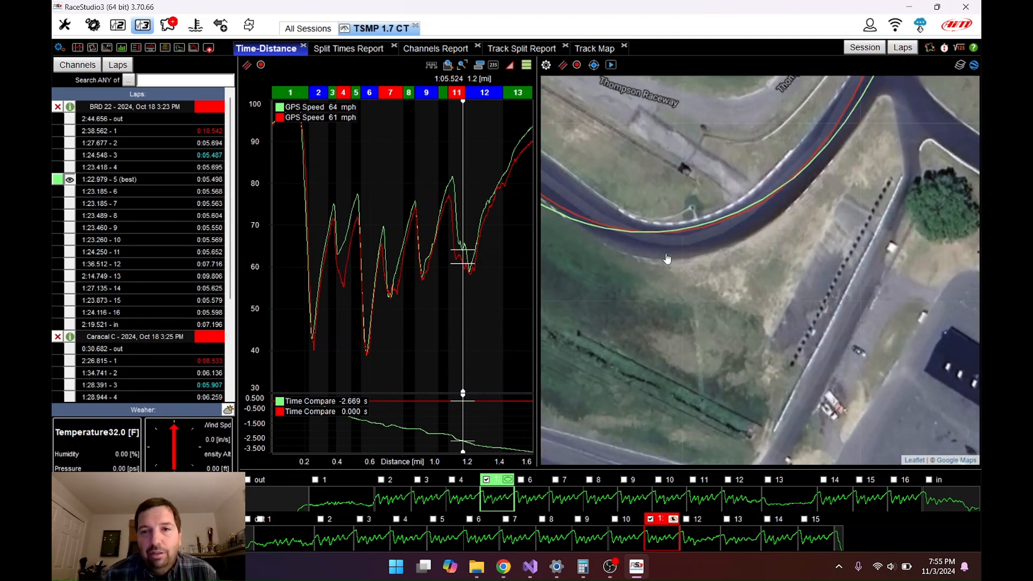
pyautogui.moveTo(668, 258); pyautogui.dragTo(716, 369)
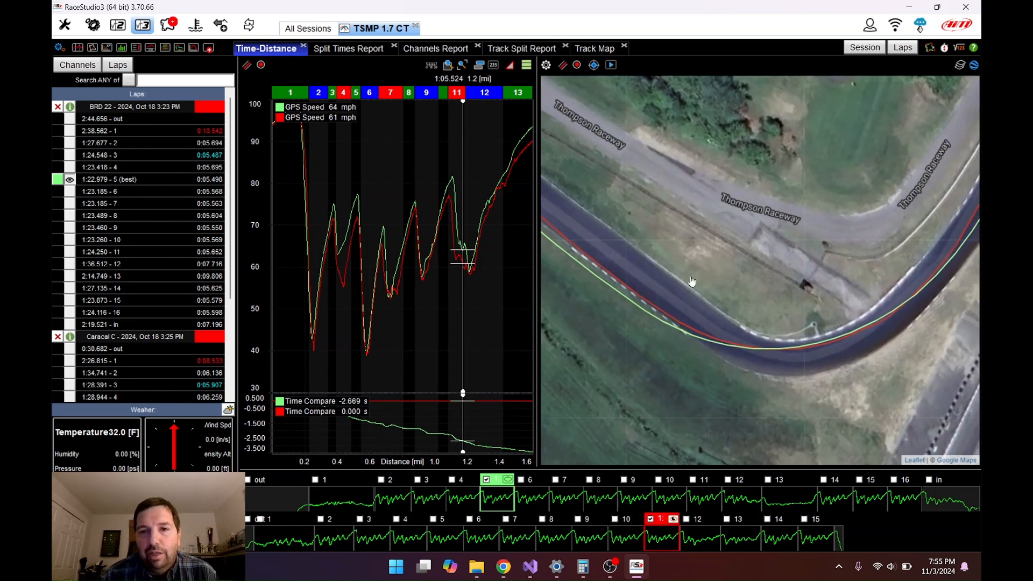
pyautogui.moveTo(794, 309); pyautogui.dragTo(877, 330)
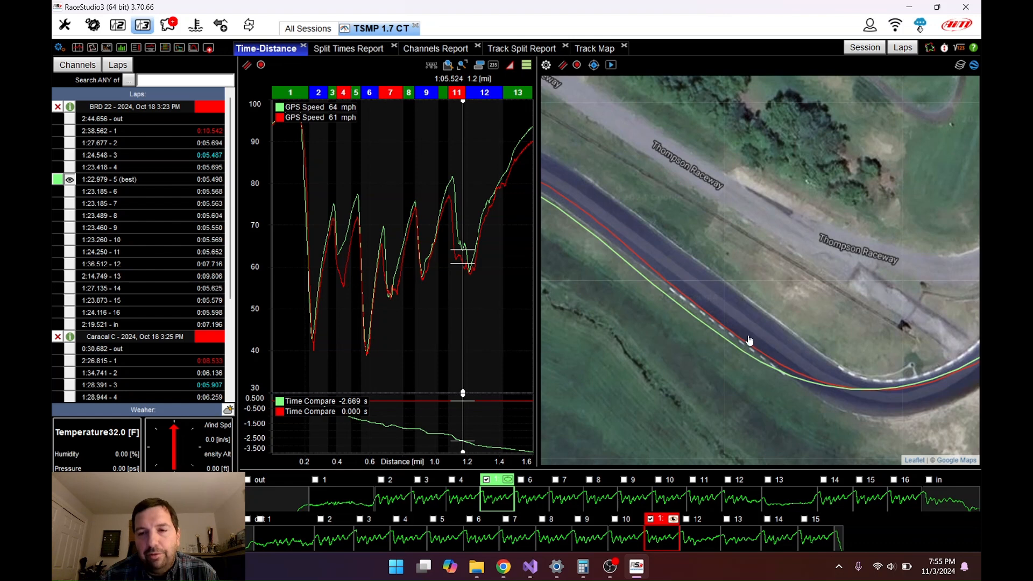
# Compare both racing lines through the left-hander's apex and exit up to the circular junction, including its entry kerb.
pyautogui.moveTo(748, 354); pyautogui.dragTo(583, 300)
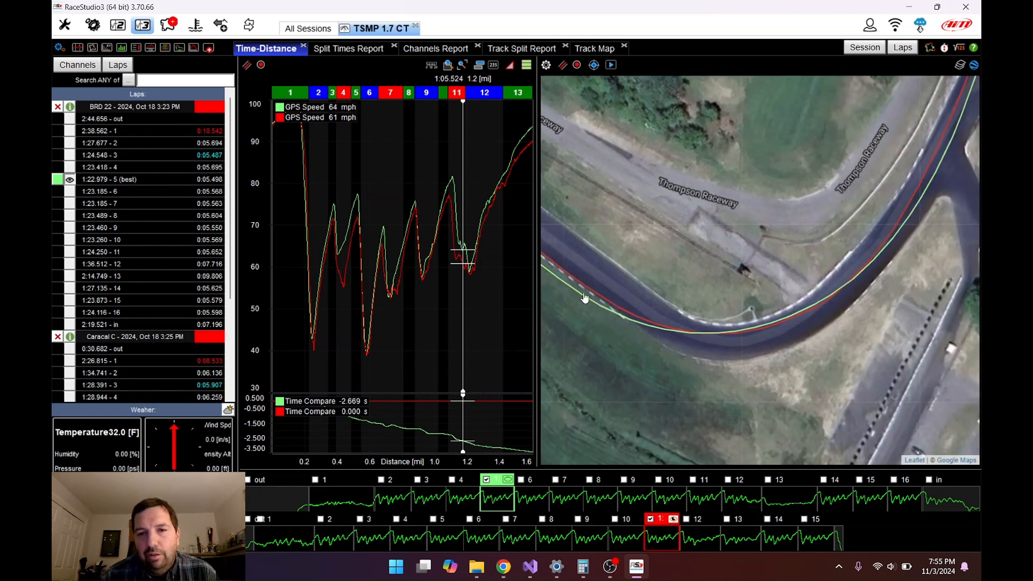
pyautogui.moveTo(667, 318); pyautogui.dragTo(609, 320)
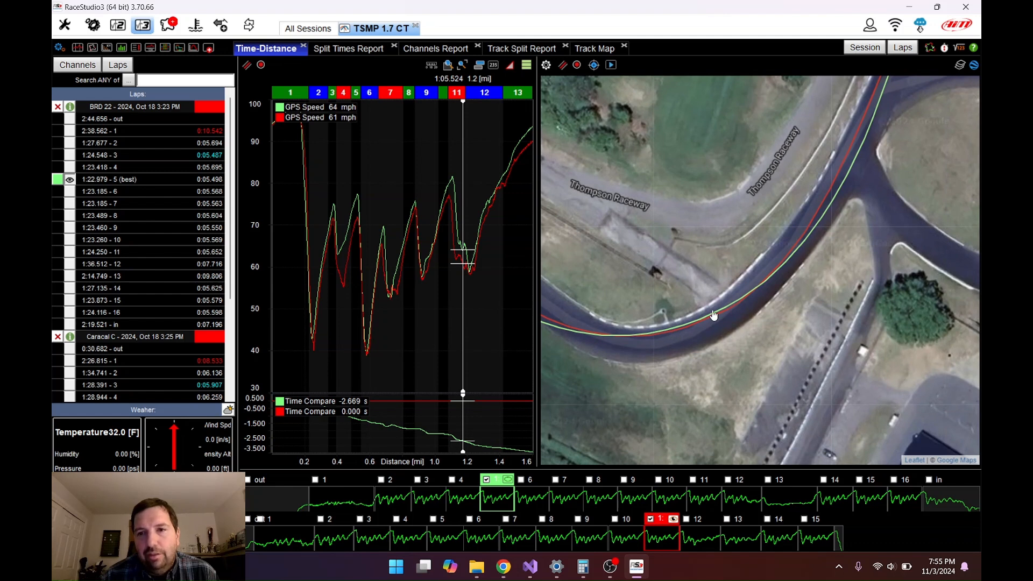
pyautogui.scroll(1, 751, 278)
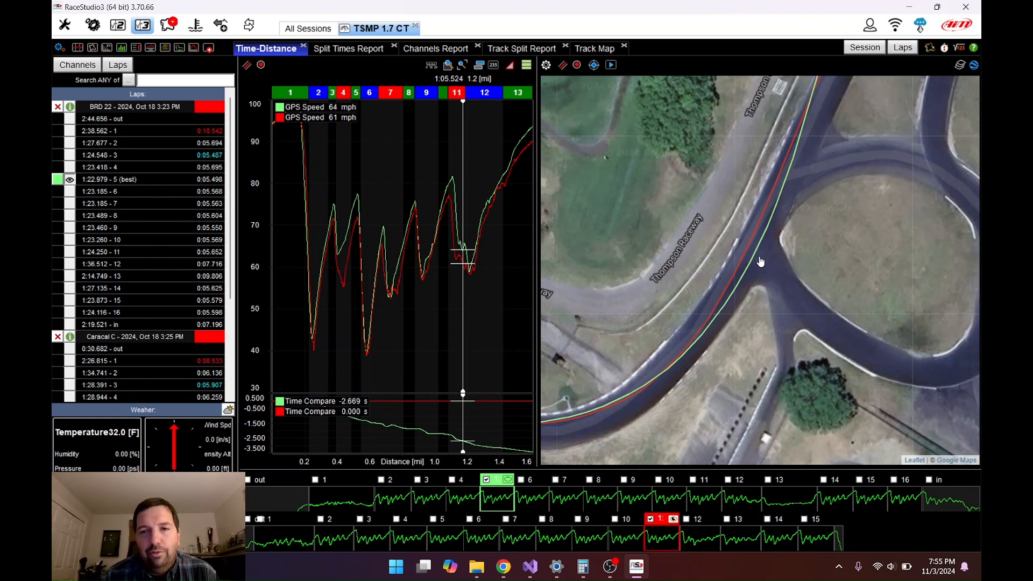
pyautogui.moveTo(742, 275); pyautogui.dragTo(841, 237)
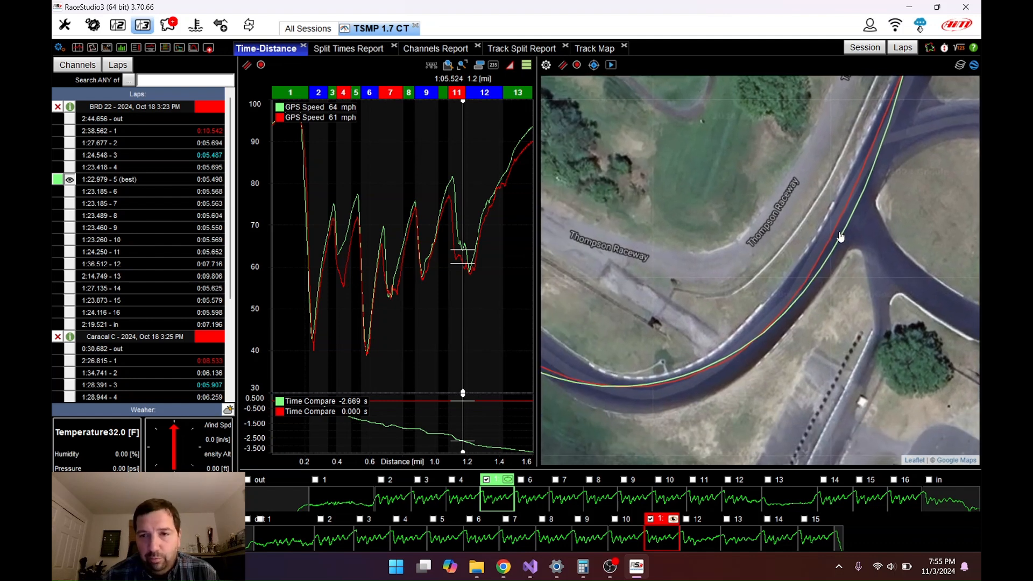
pyautogui.moveTo(775, 261); pyautogui.dragTo(836, 239)
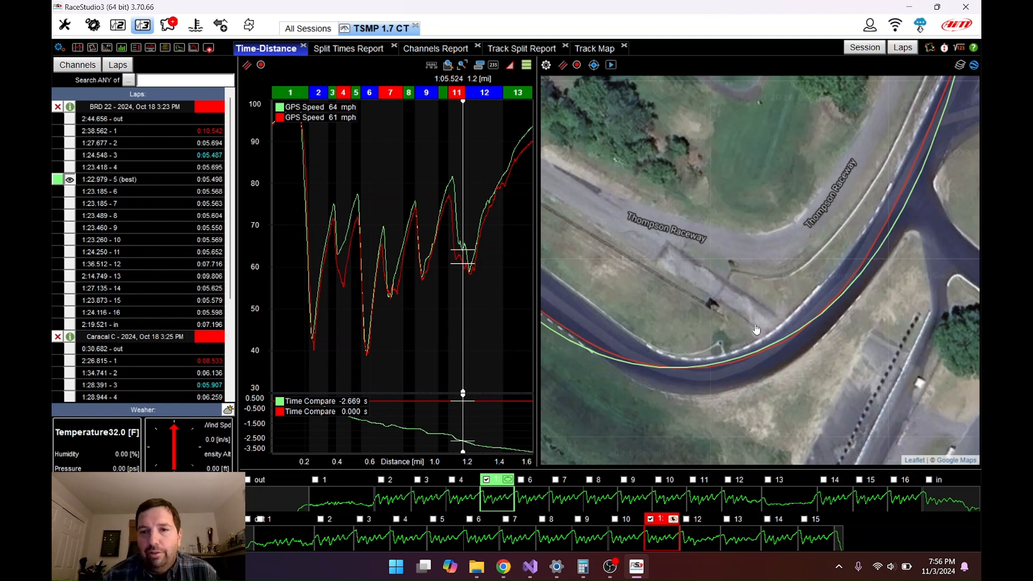
pyautogui.moveTo(700, 344); pyautogui.dragTo(710, 367)
pyautogui.scroll(-3, 710, 369)
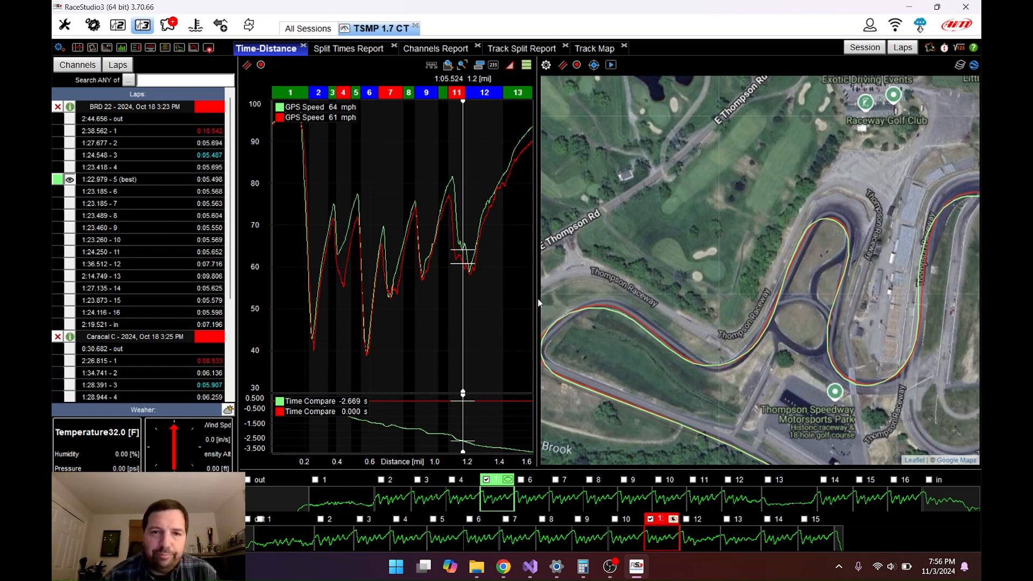
# Set the graph cursor just before segment 3's speed peak and locate both cars at that point on the enlarged track map.
pyautogui.moveTo(538, 300); pyautogui.dragTo(845, 300)
pyautogui.moveTo(416, 225); pyautogui.dragTo(405, 218)
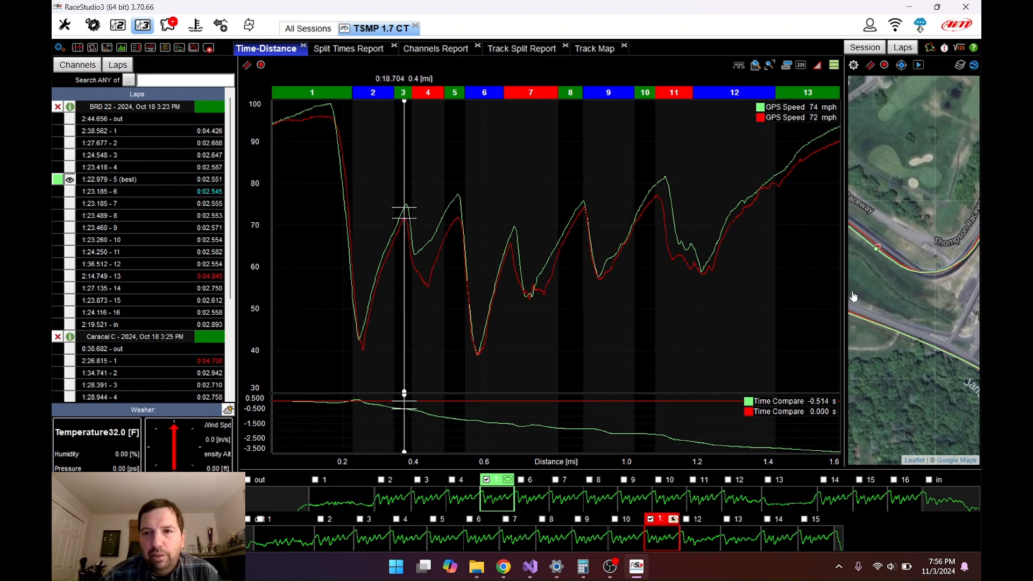
pyautogui.moveTo(844, 291); pyautogui.dragTo(669, 300)
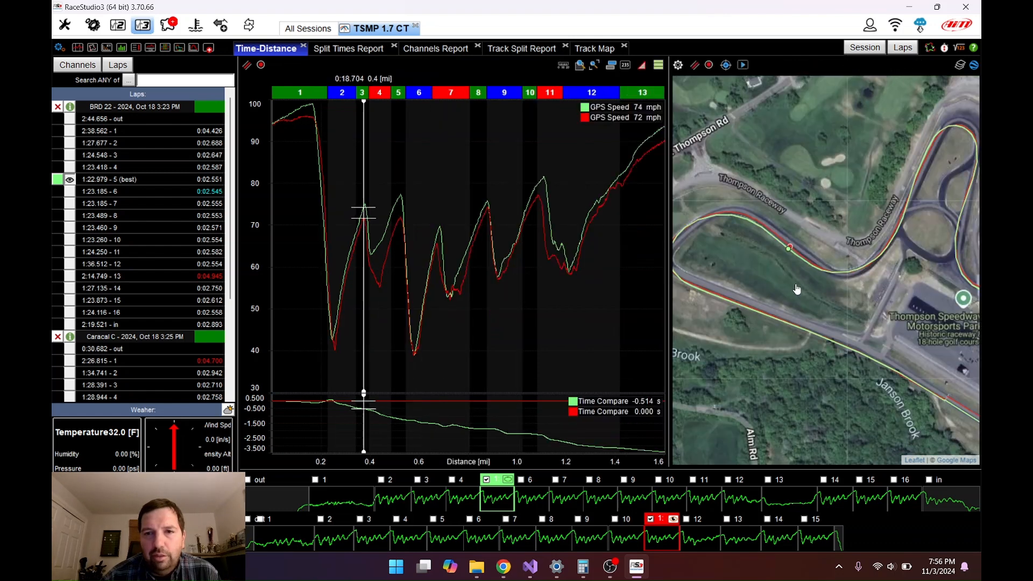
pyautogui.scroll(3, 820, 248)
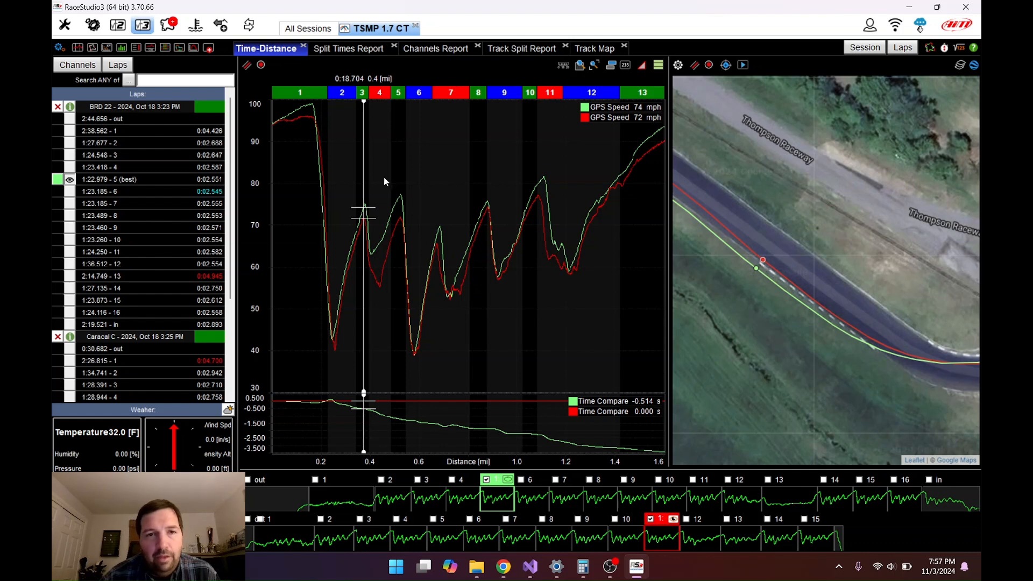
# Move the cursor to the BRD 22 lap's speed peak in segment 3 and examine both cars' positions beside the left-hander's entry kerb.
pyautogui.scroll(4, 369, 201)
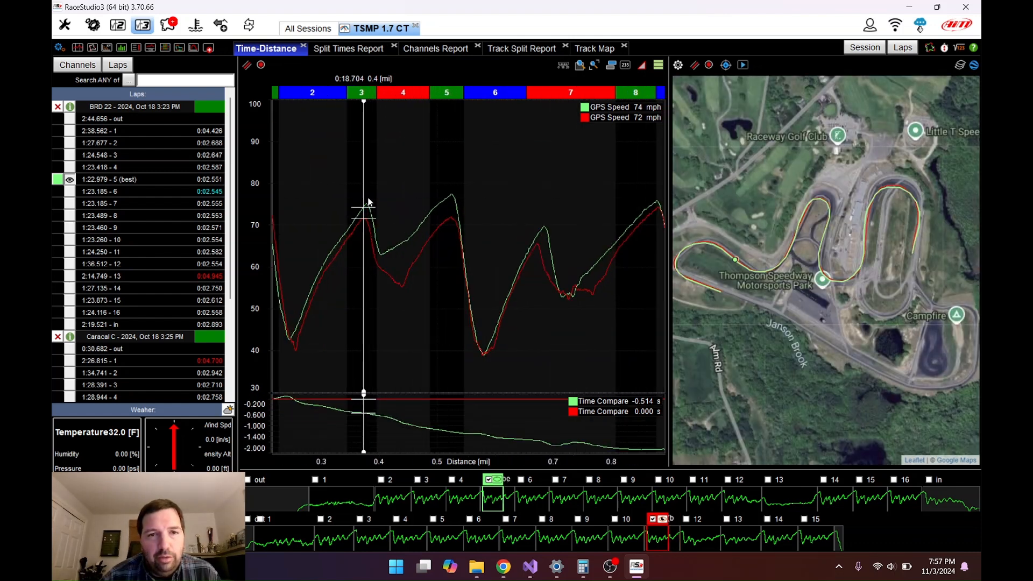
pyautogui.moveTo(361, 168); pyautogui.dragTo(368, 167)
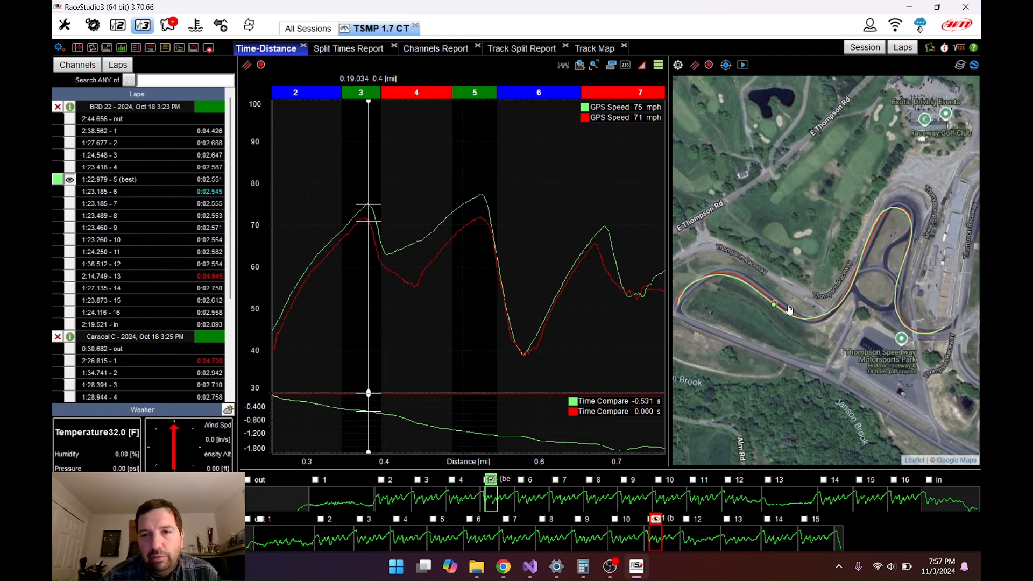
pyautogui.scroll(5, 785, 315)
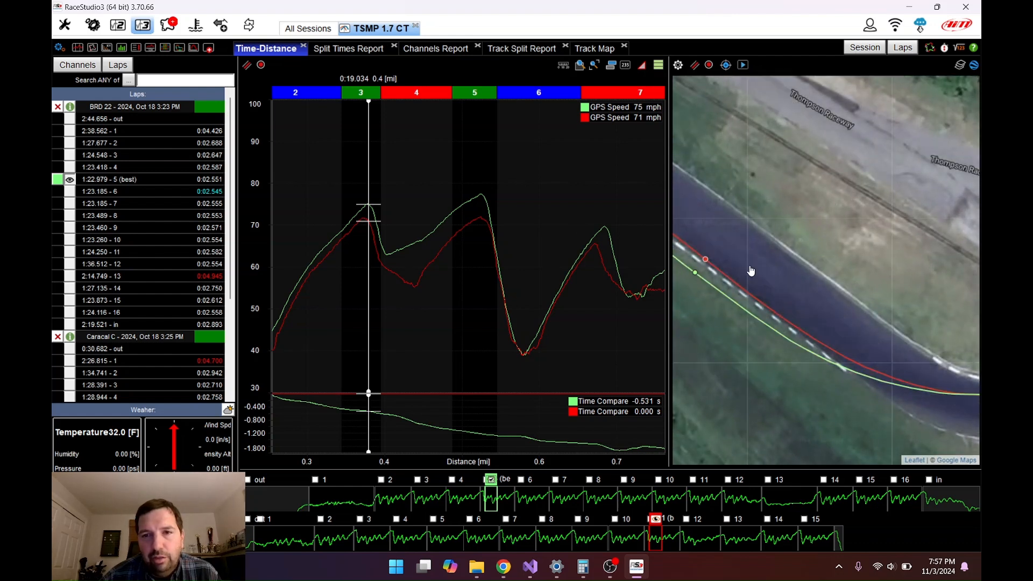
pyautogui.moveTo(750, 269); pyautogui.dragTo(815, 310)
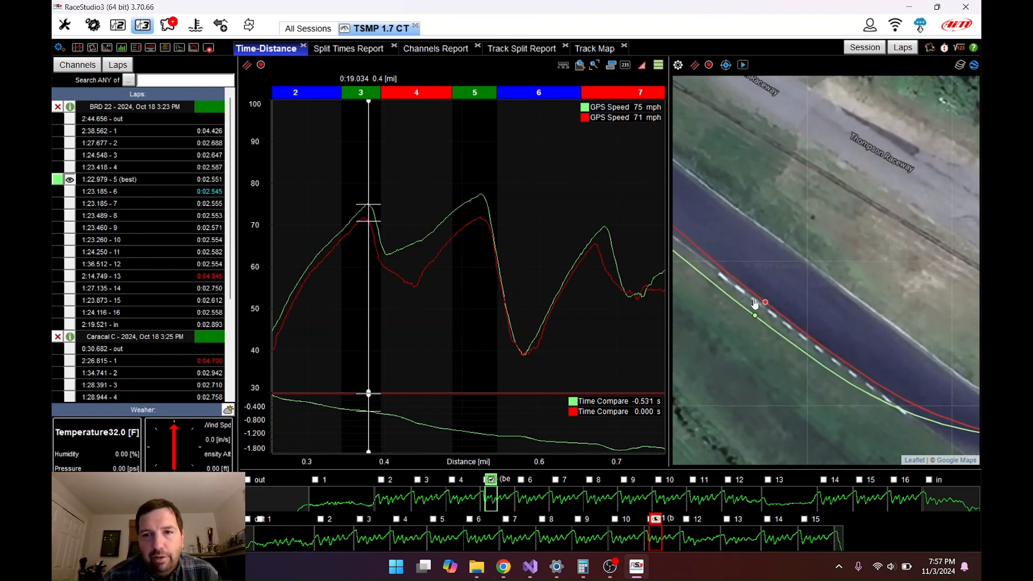
pyautogui.moveTo(768, 305); pyautogui.dragTo(792, 296)
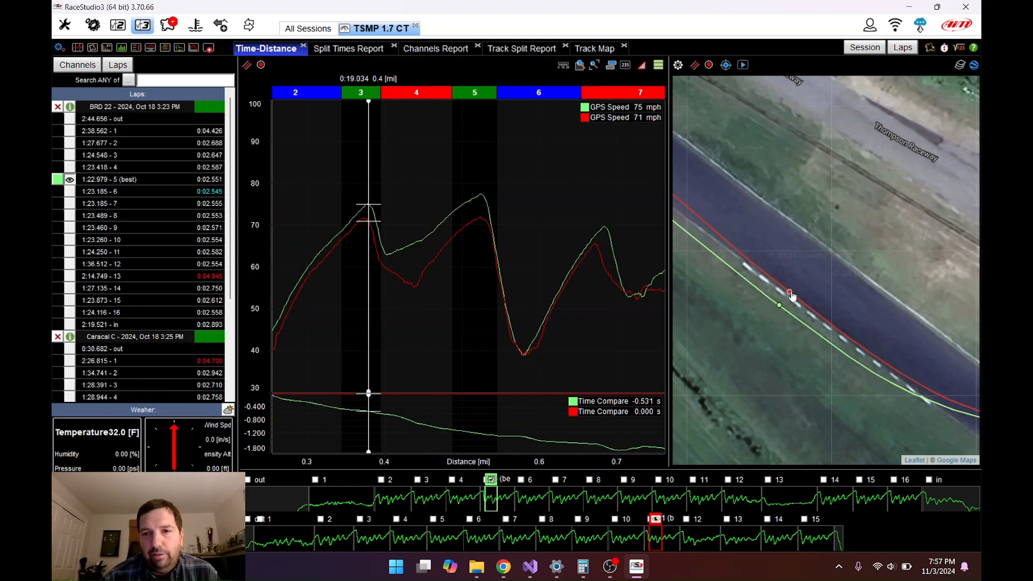
# Set the graph cursor at the BRD 22 lap's speed minimum early in segment 4 and locate both cars on the track map.
pyautogui.moveTo(874, 288); pyautogui.dragTo(731, 215)
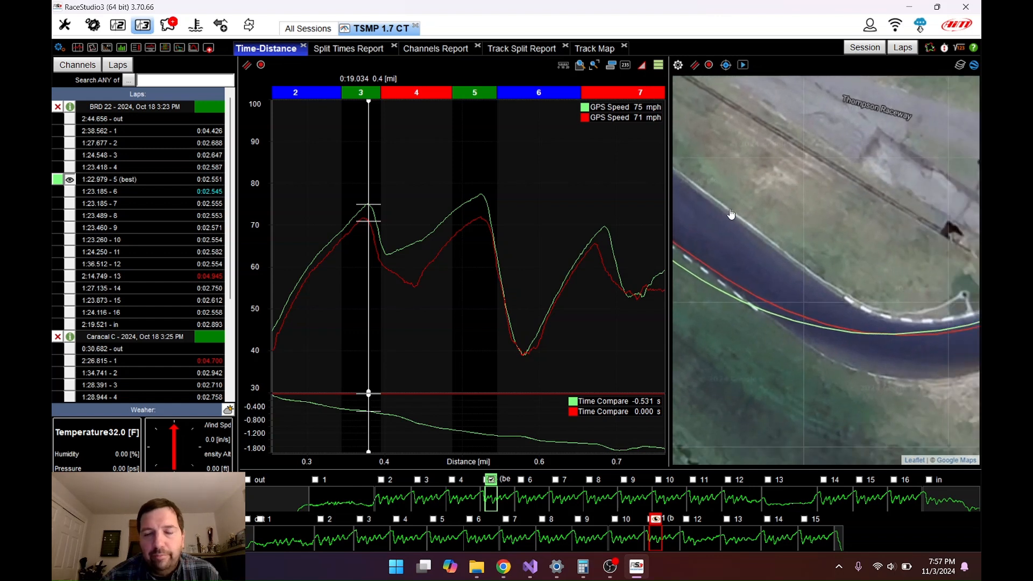
pyautogui.moveTo(411, 215); pyautogui.dragTo(385, 214)
pyautogui.click(387, 218)
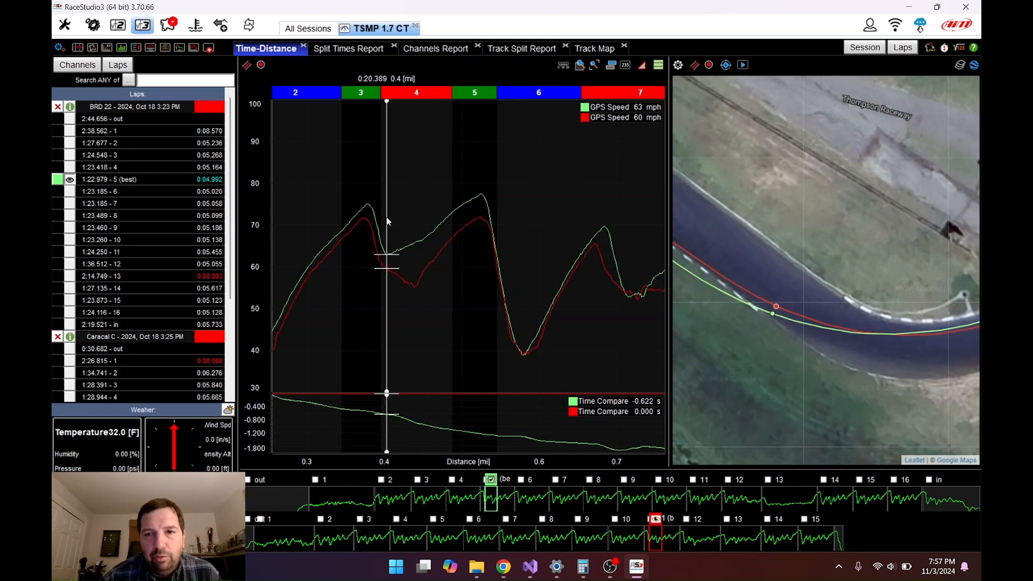
pyautogui.click(387, 217)
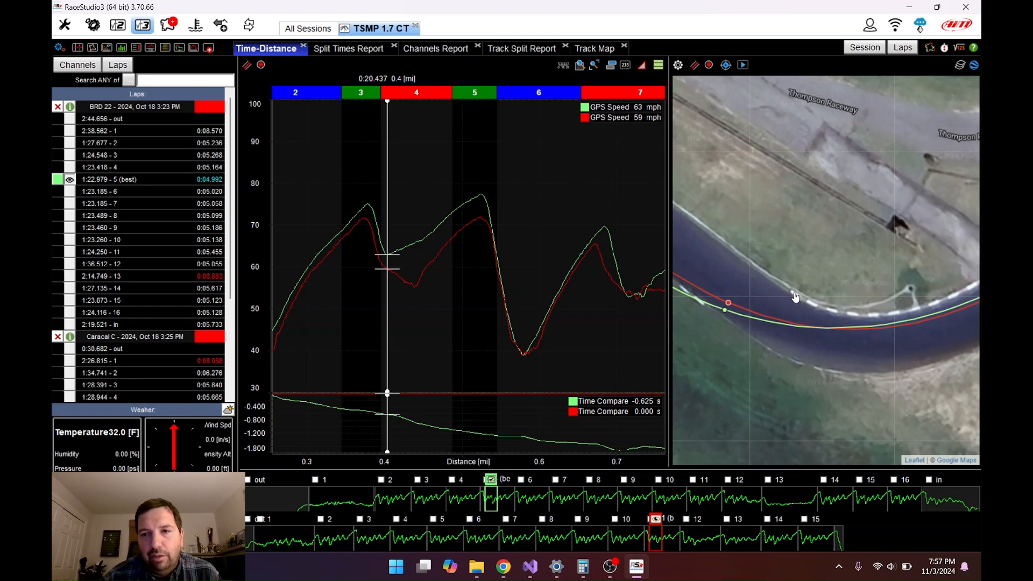
# Compare both racing lines from the left-hander's entry kerb through turn-in to its inside kerb on the enlarged track map.
pyautogui.moveTo(795, 297)
pyautogui.mouseDown()
pyautogui.moveTo(694, 252)
pyautogui.moveTo(810, 291)
pyautogui.mouseUp()
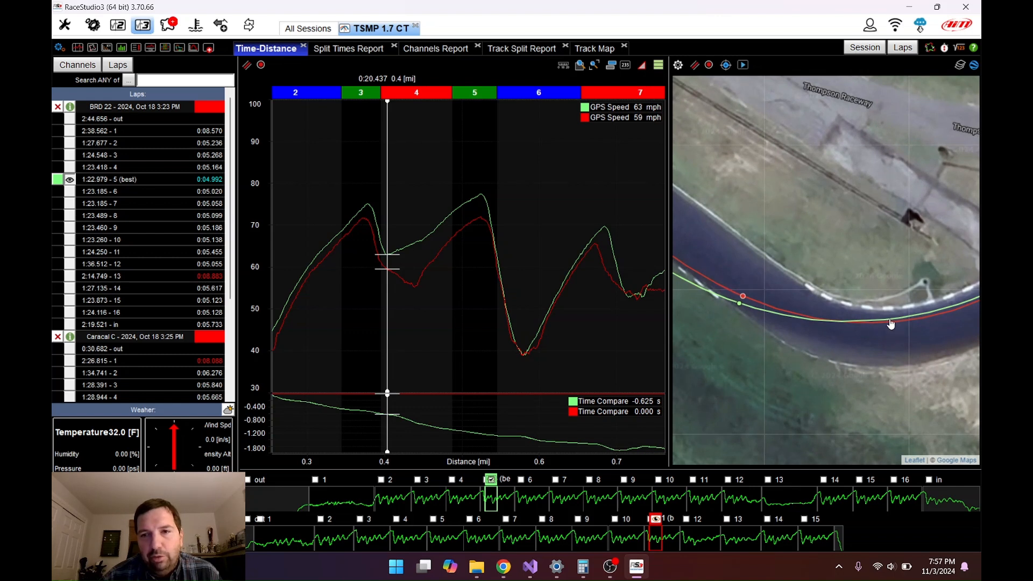
pyautogui.moveTo(795, 262); pyautogui.dragTo(934, 310)
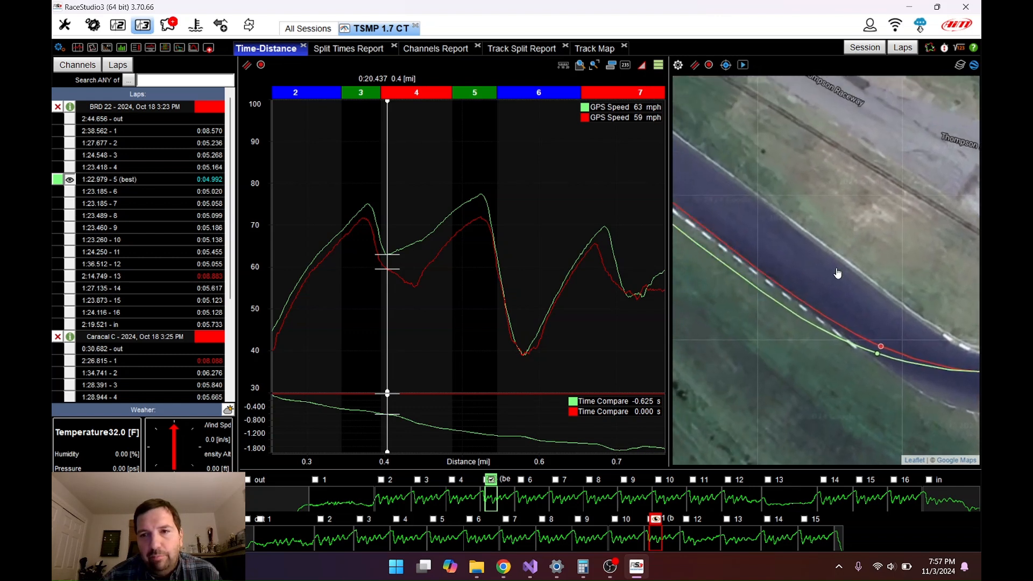
pyautogui.moveTo(839, 274); pyautogui.dragTo(928, 333)
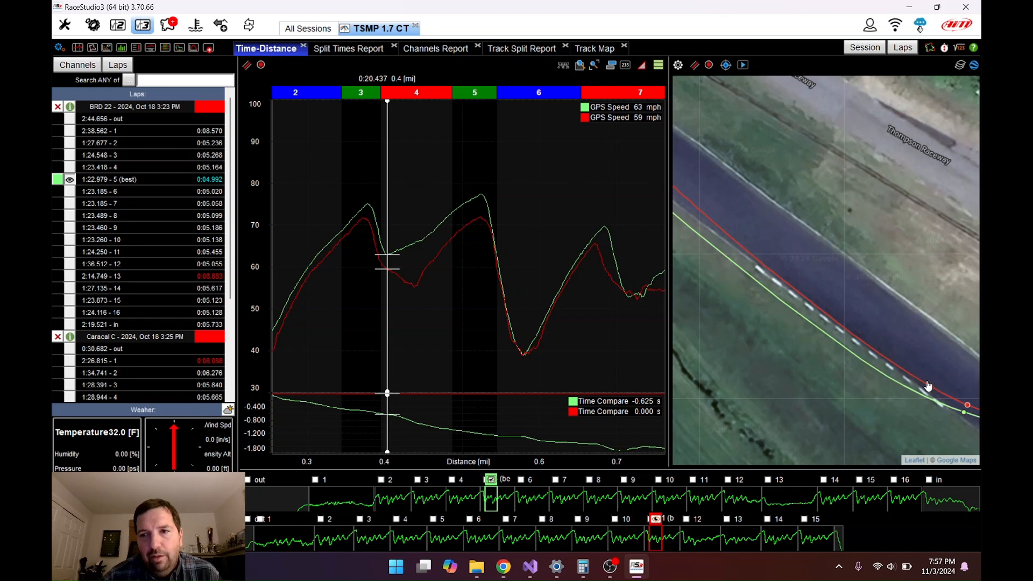
pyautogui.moveTo(923, 383); pyautogui.dragTo(865, 355)
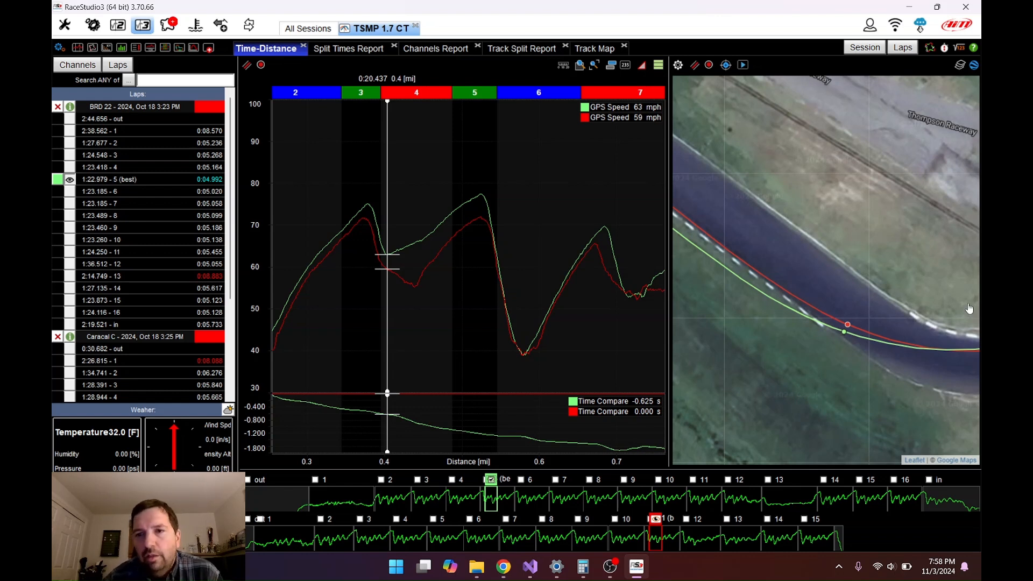
pyautogui.moveTo(956, 303); pyautogui.dragTo(870, 285)
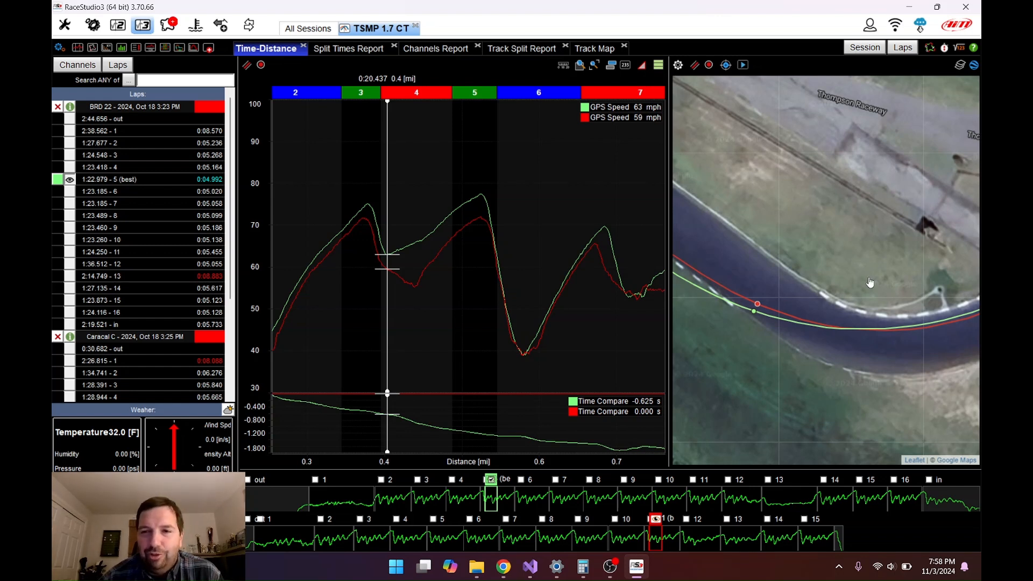
pyautogui.moveTo(873, 284); pyautogui.dragTo(886, 243)
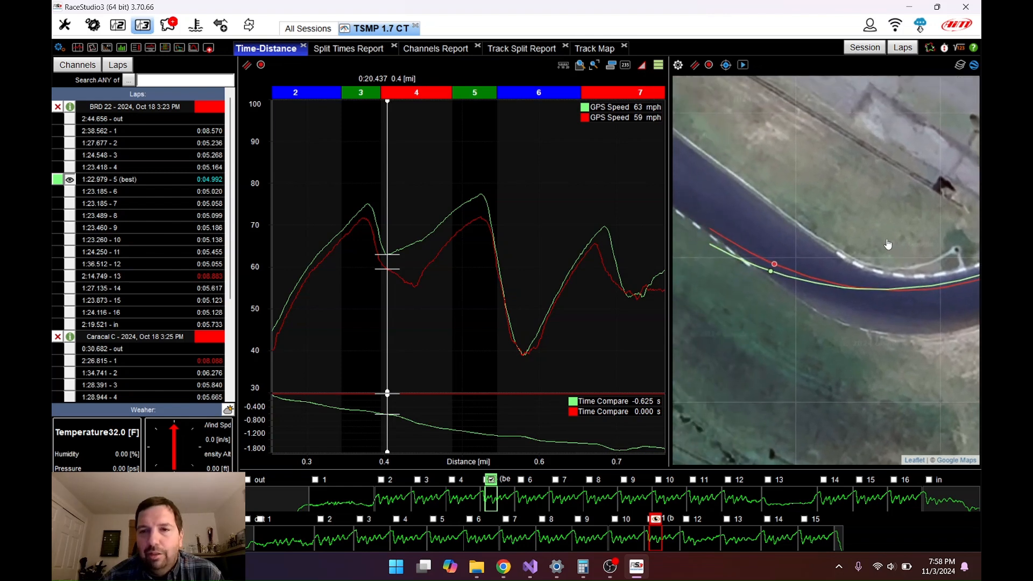
# Move the cursor to the Caracal C lap's speed minimum in segment 4 and examine both cars' positions near the left-hander's apex.
pyautogui.moveTo(398, 235); pyautogui.dragTo(415, 245)
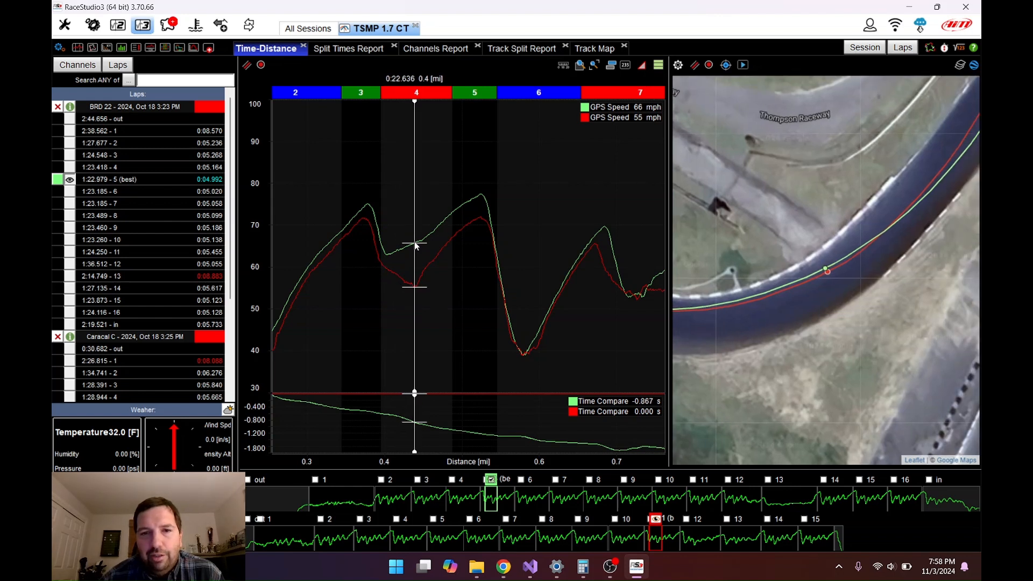
pyautogui.moveTo(789, 297); pyautogui.dragTo(895, 258)
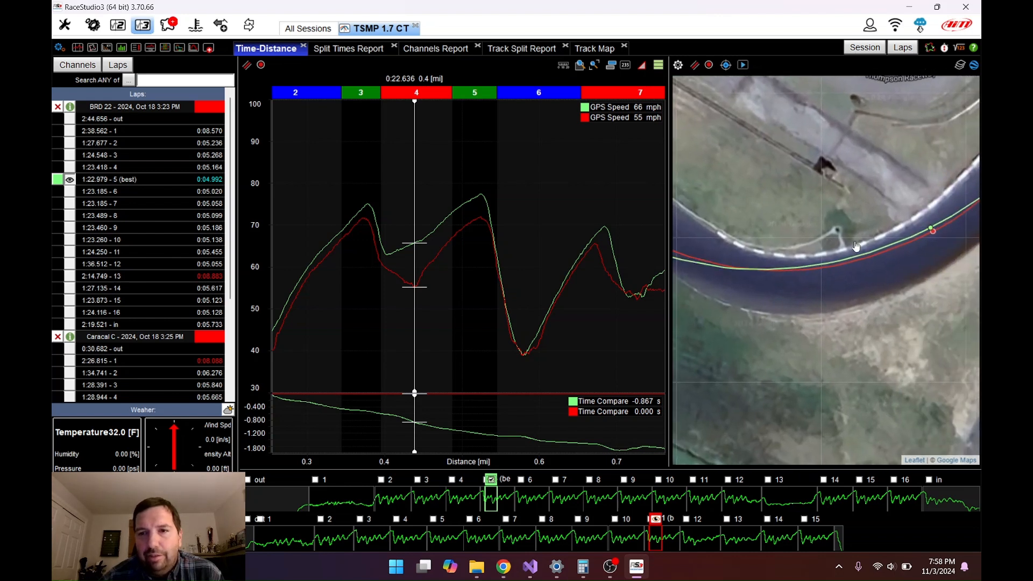
pyautogui.moveTo(852, 252); pyautogui.dragTo(784, 276)
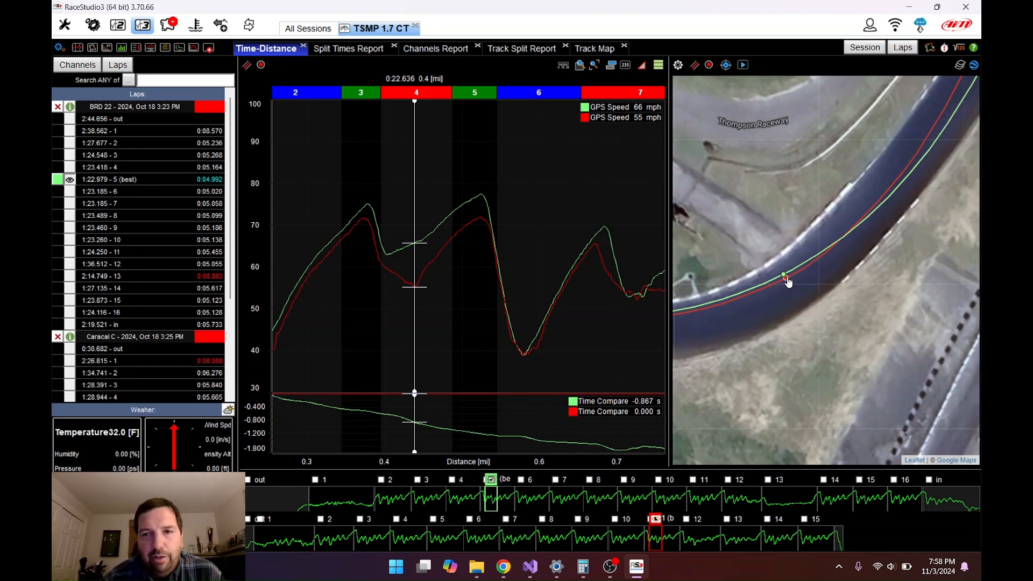
pyautogui.moveTo(788, 282); pyautogui.dragTo(892, 253)
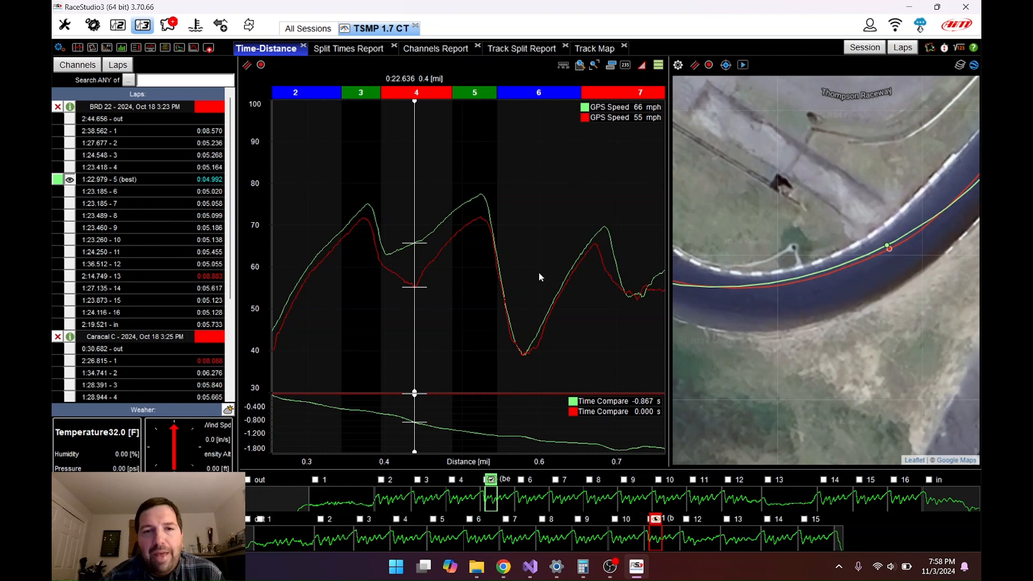
# Trace both cars from the BRD 22 lap's segment 4 speed minimum, past where the lines cross, to the left-hander's exit.
pyautogui.moveTo(416, 298); pyautogui.dragTo(388, 298)
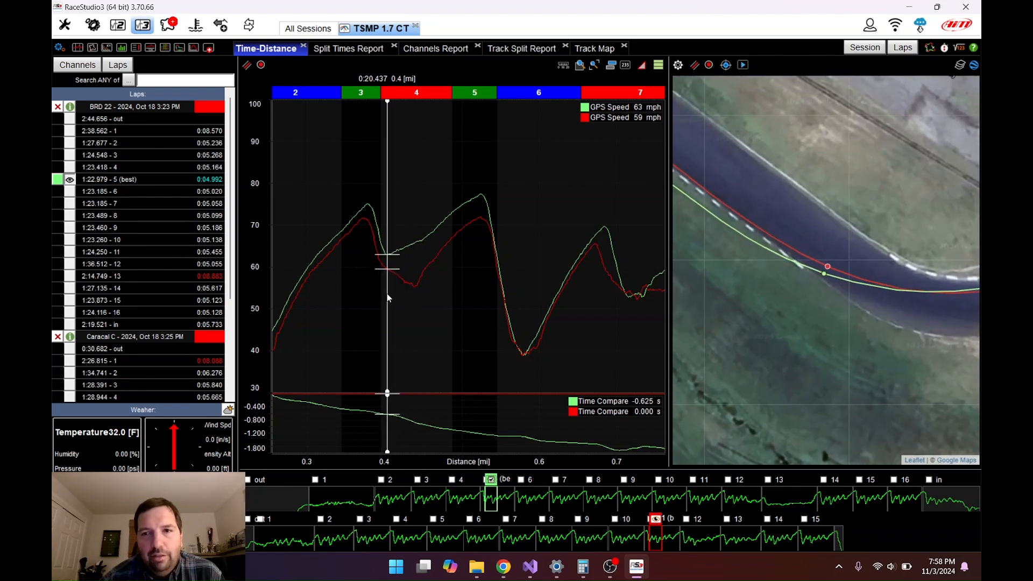
pyautogui.moveTo(387, 298)
pyautogui.mouseDown()
pyautogui.moveTo(414, 305)
pyautogui.moveTo(377, 294)
pyautogui.moveTo(395, 296)
pyautogui.mouseUp()
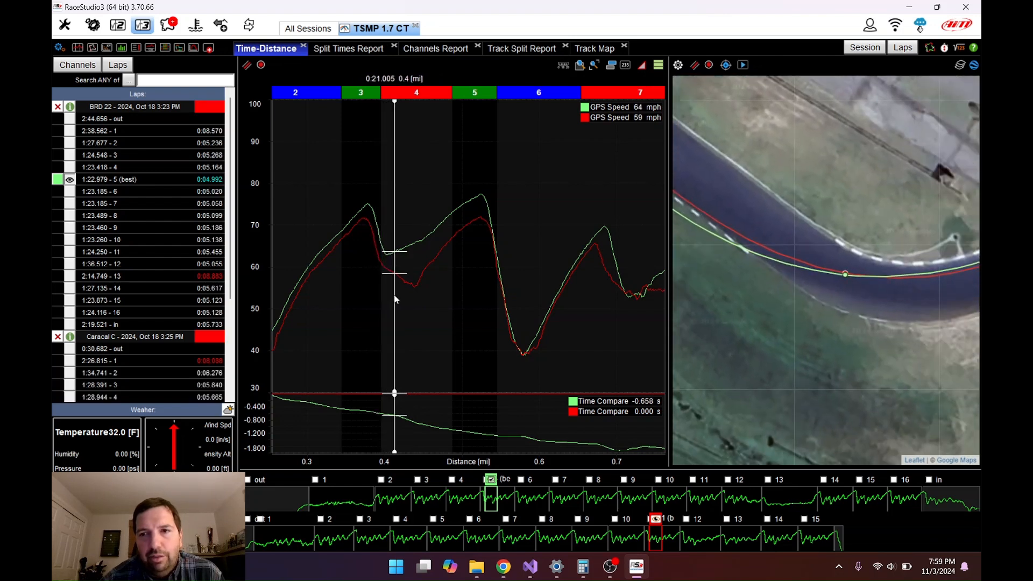
pyautogui.moveTo(394, 295); pyautogui.dragTo(436, 304)
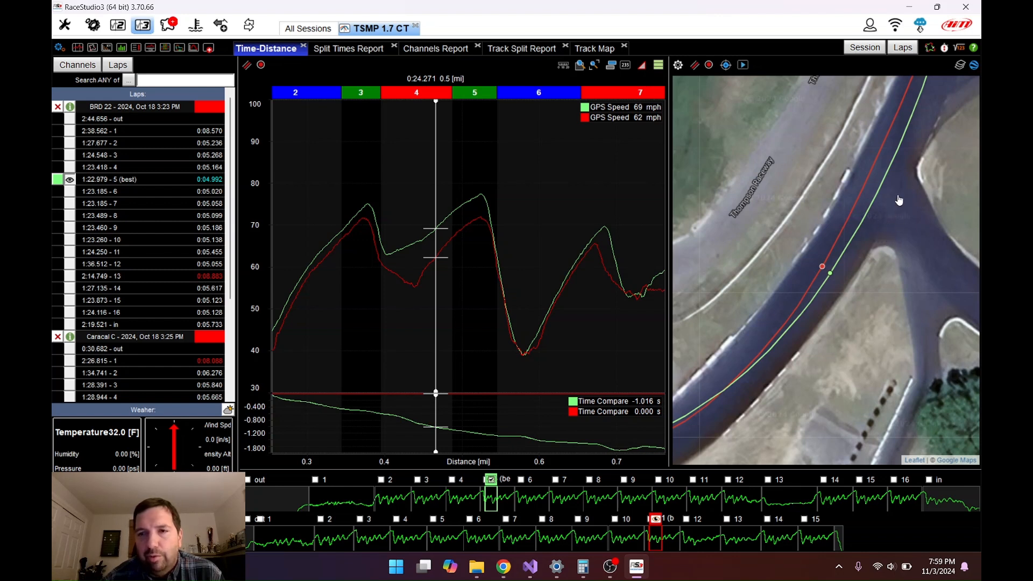
# Switch to the SCCA FV Thompson onboard video on YouTube in Chrome, play it from 6:36 and pause at 6:43, approaching the left-hander.
pyautogui.click(502, 570)
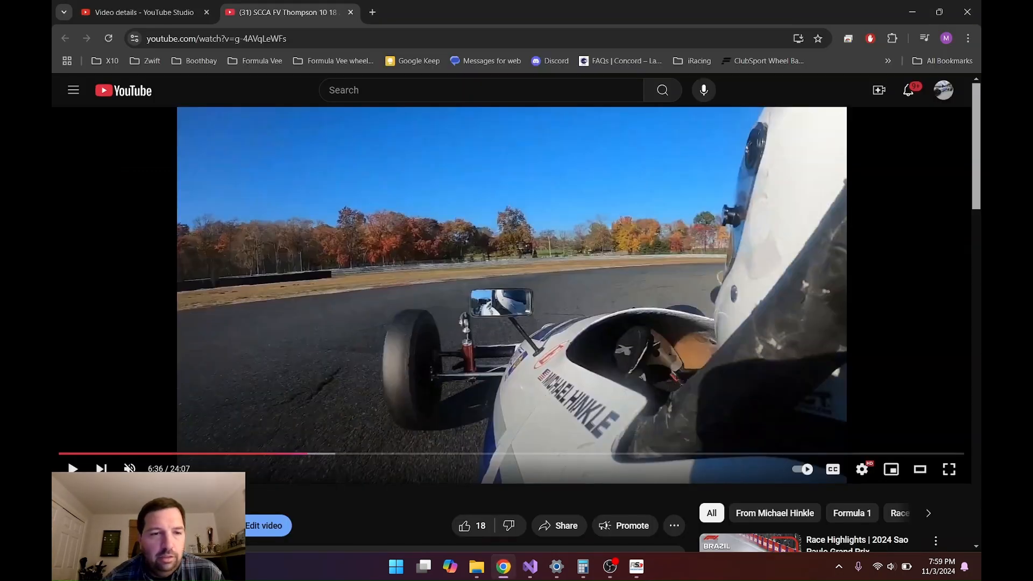
pyautogui.click(70, 468)
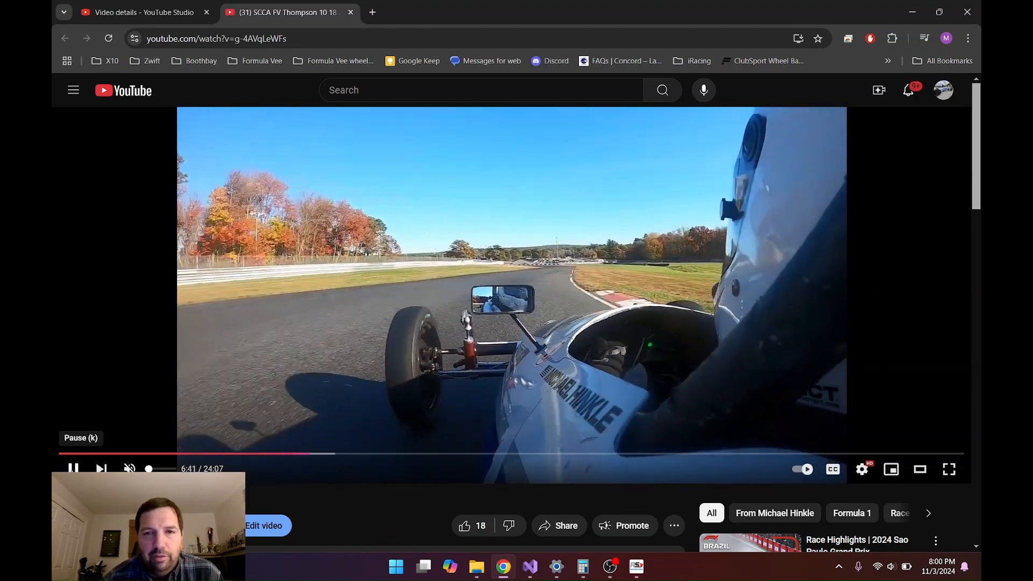
pyautogui.click(72, 468)
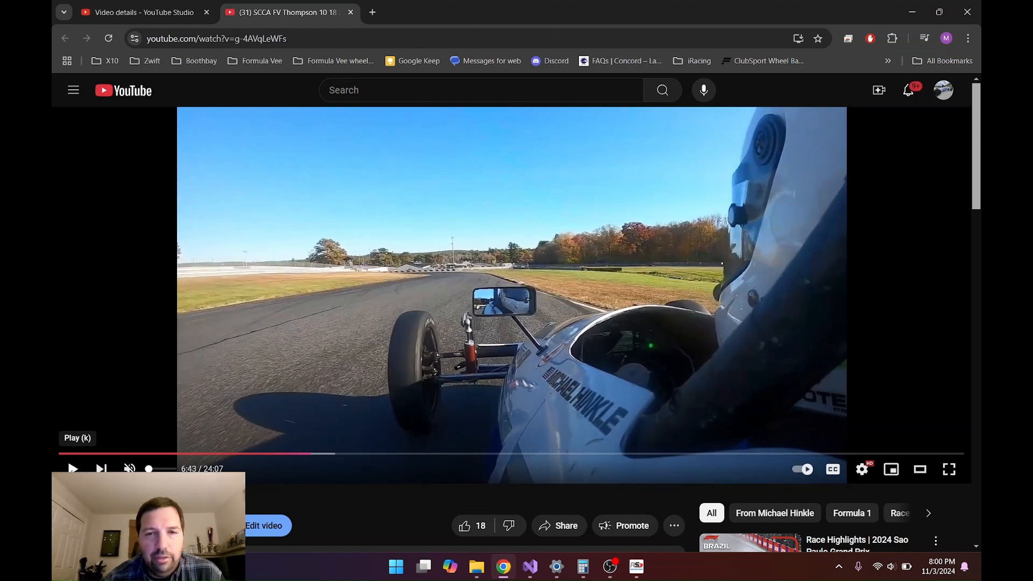
pyautogui.click(73, 469)
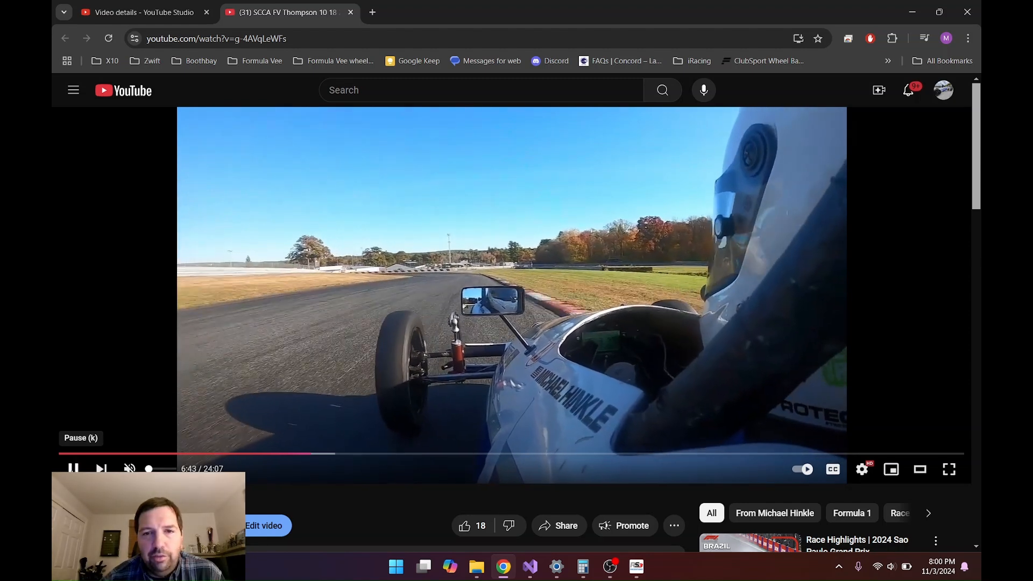
pyautogui.click(73, 469)
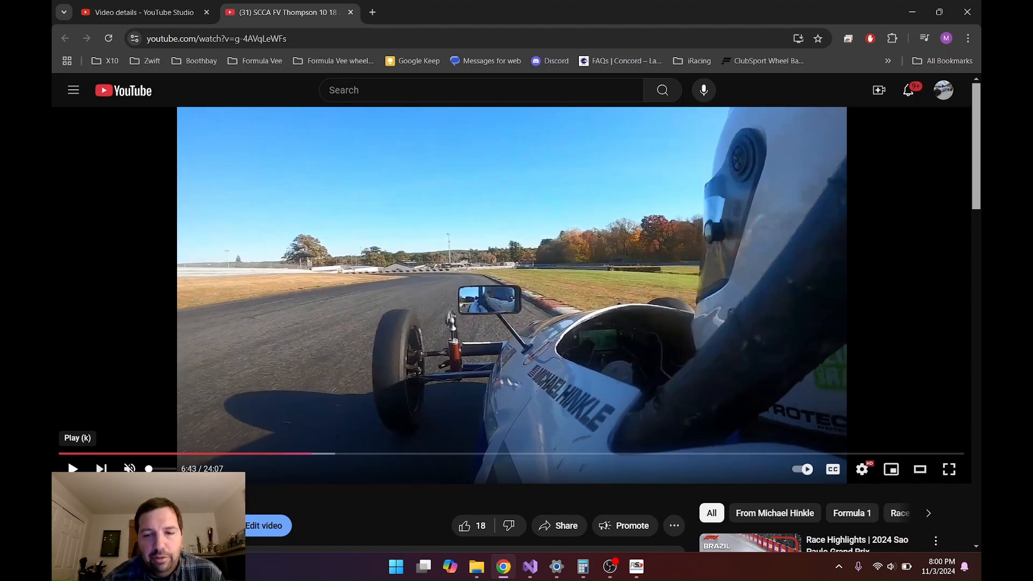
# Examine the car's placement beside the entry kerb frame by frame, advancing the paused video to 6:44 and returning to 6:43.
pyautogui.press('.')
pyautogui.press('.')
pyautogui.press('.')
pyautogui.press('.')
pyautogui.press('.')
pyautogui.press('.')
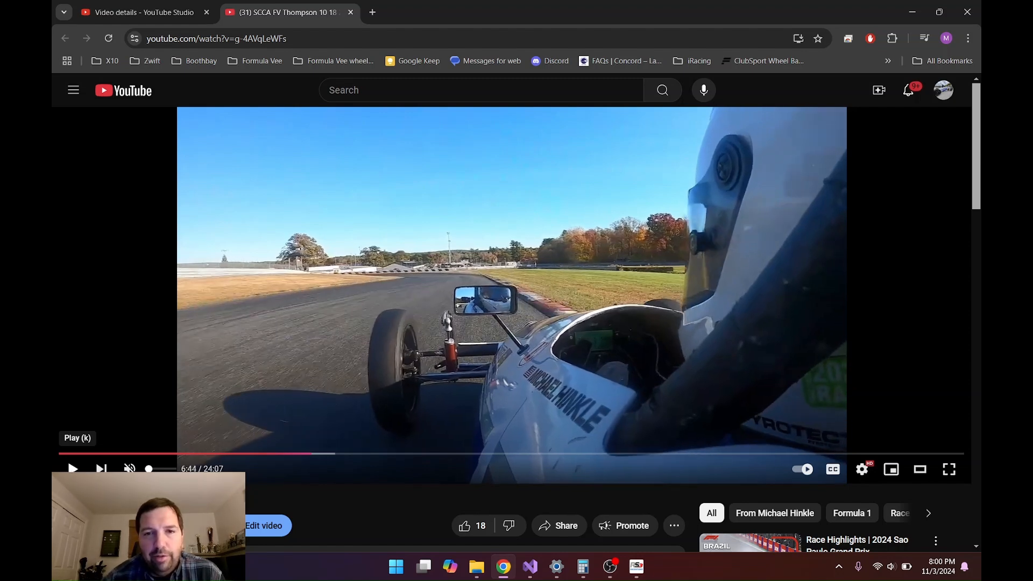
pyautogui.press('.')
pyautogui.press('.')
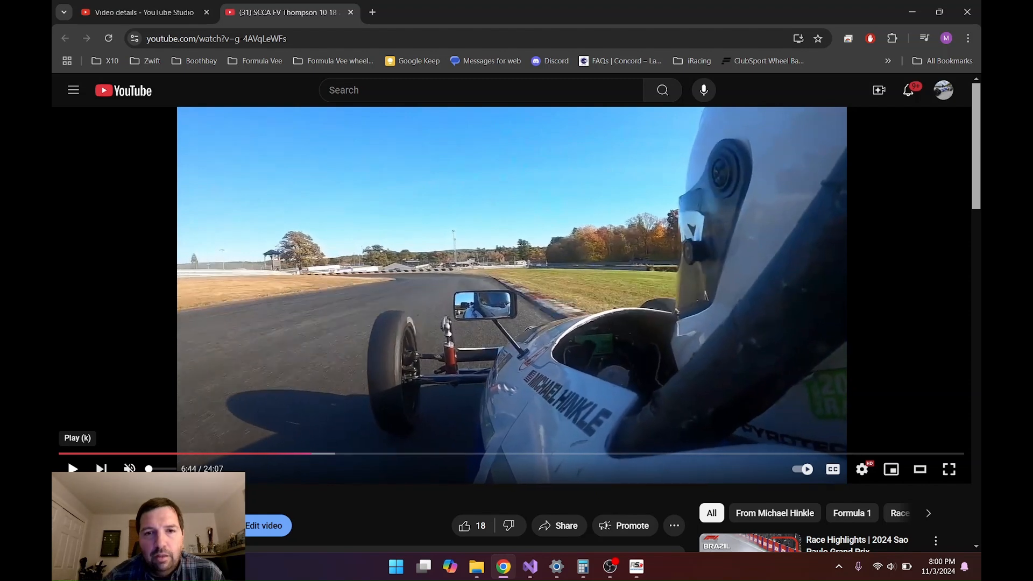
pyautogui.press(',')
pyautogui.press(',')
pyautogui.press(',')
pyautogui.press(',')
pyautogui.press(',')
pyautogui.press(',')
pyautogui.press(',')
pyautogui.press(',')
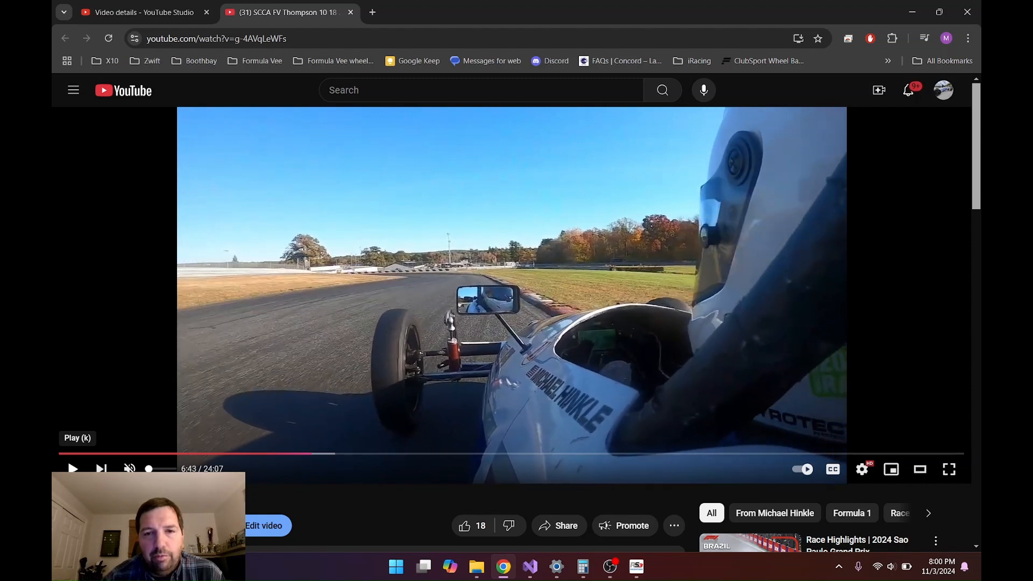
pyautogui.press(',')
pyautogui.press(',')
pyautogui.press(',')
# Recheck the frames between 6:43 and 6:44 to study the driver's head movement and the car's attitude beside the entry kerb.
pyautogui.press('.')
pyautogui.press('.')
pyautogui.press('.')
pyautogui.press('.')
pyautogui.press('.')
pyautogui.press('.')
pyautogui.press('.')
pyautogui.press('.')
pyautogui.press('.')
pyautogui.press('.')
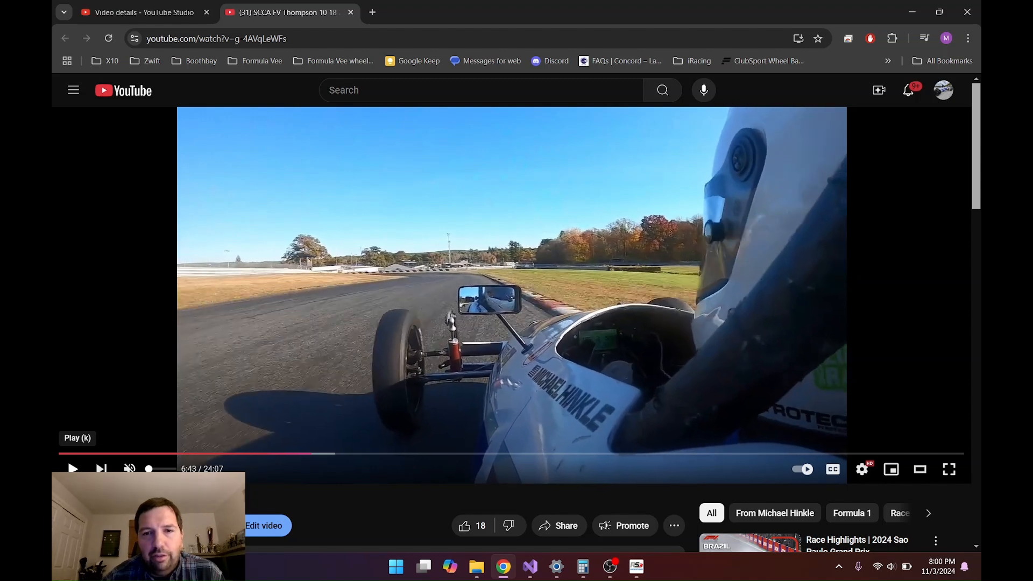
pyautogui.press('.')
pyautogui.press('.')
pyautogui.press('.')
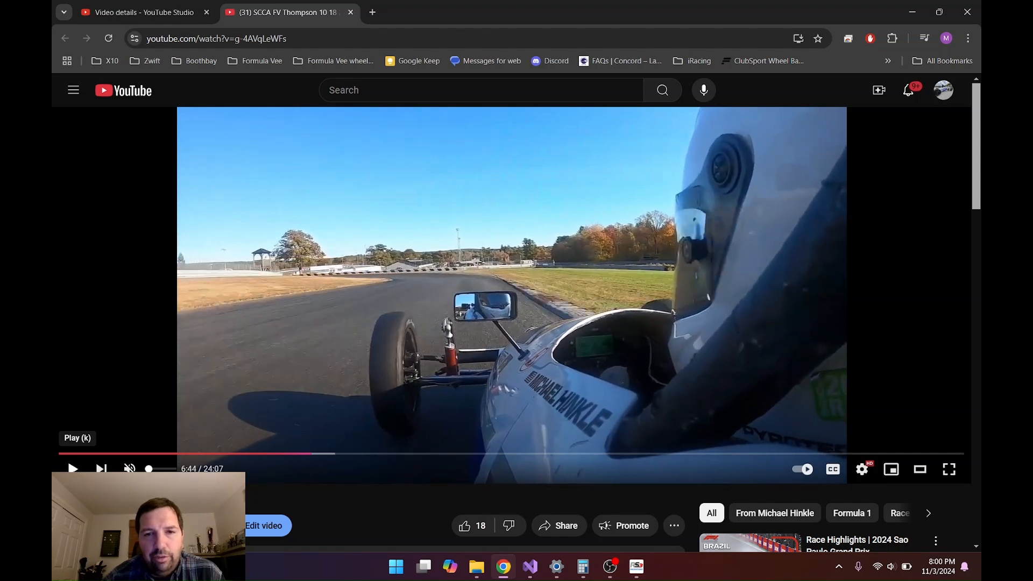
pyautogui.press('.')
pyautogui.press('.')
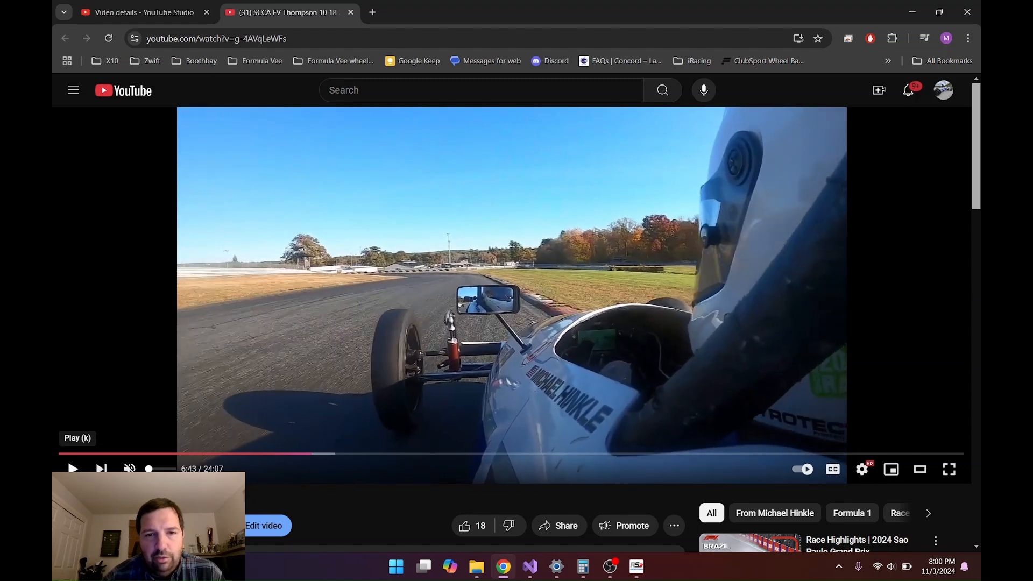
pyautogui.press('.')
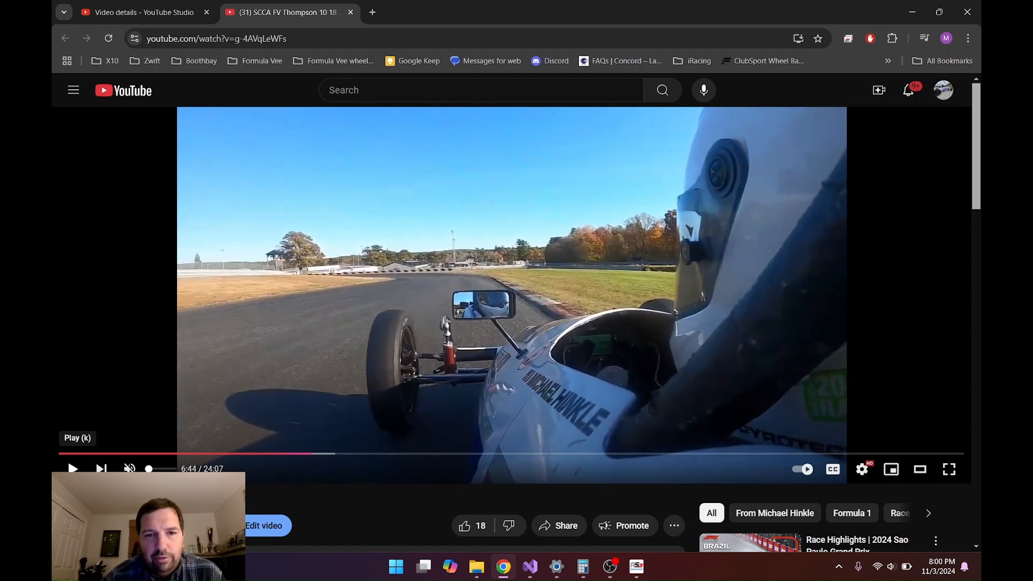
pyautogui.press('.')
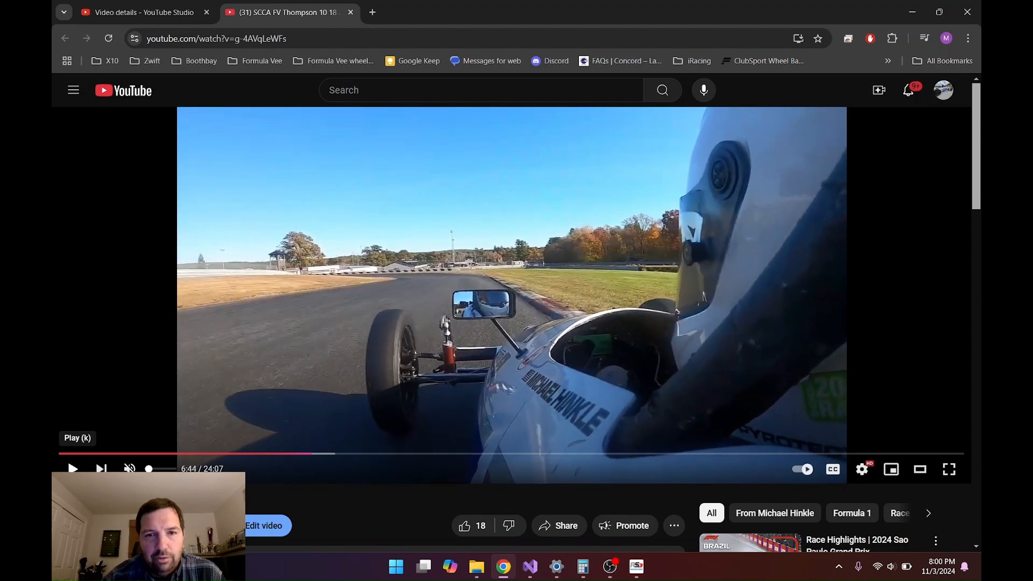
# Advance the onboard video frame by frame from 6:44 to 6:46 and examine the car's path from turn-in to the inside kerb.
pyautogui.press('.')
pyautogui.press('.')
pyautogui.press('.')
pyautogui.press('.')
pyautogui.press('.')
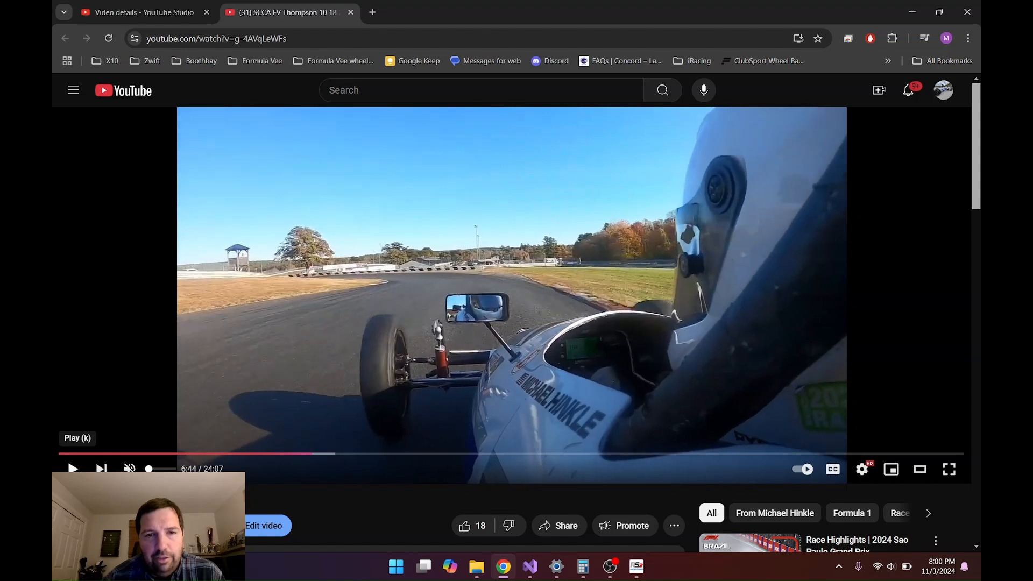
pyautogui.press('.')
pyautogui.press('.')
pyautogui.press('.')
pyautogui.press('.')
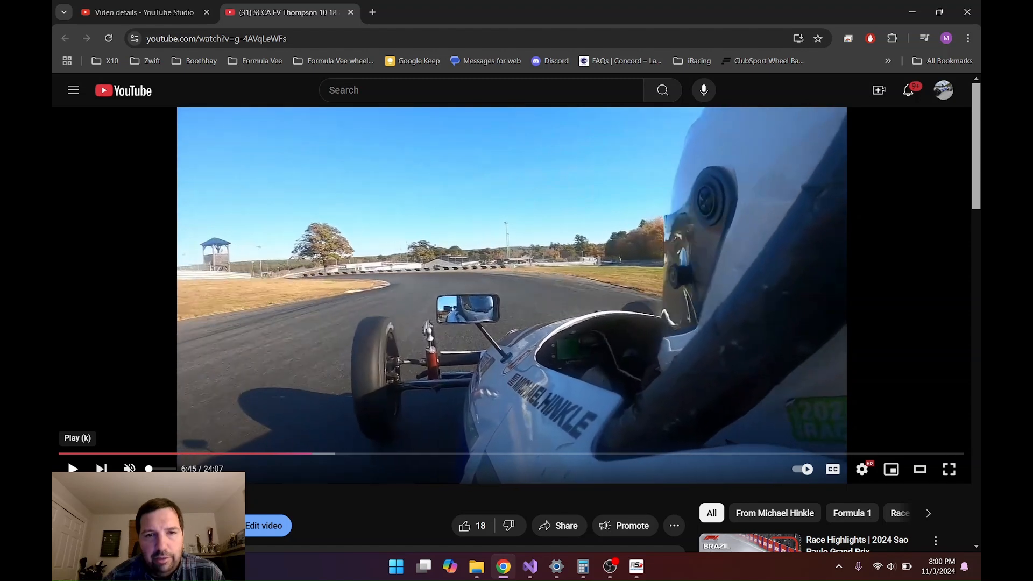
pyautogui.press('.')
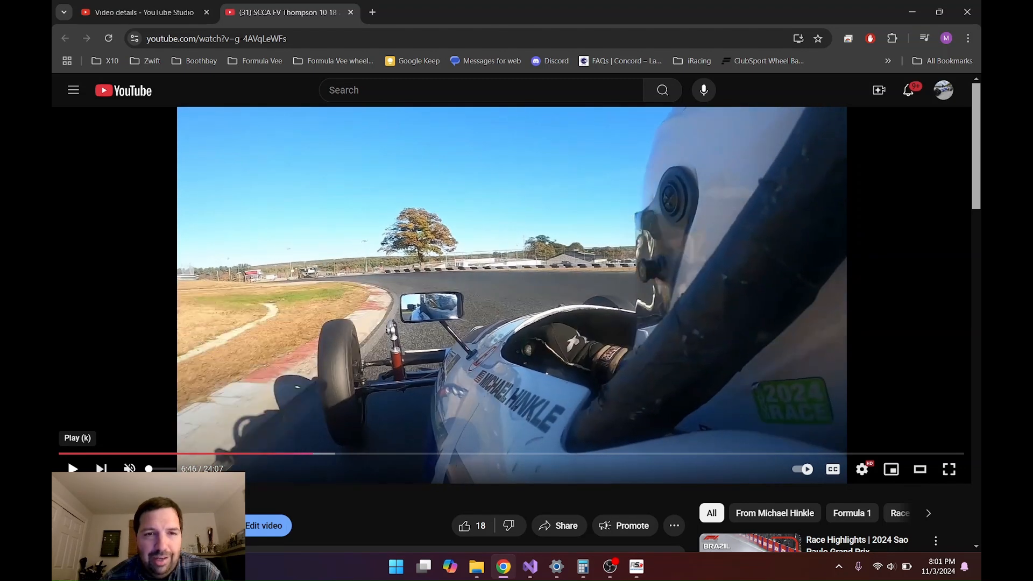
pyautogui.press('.')
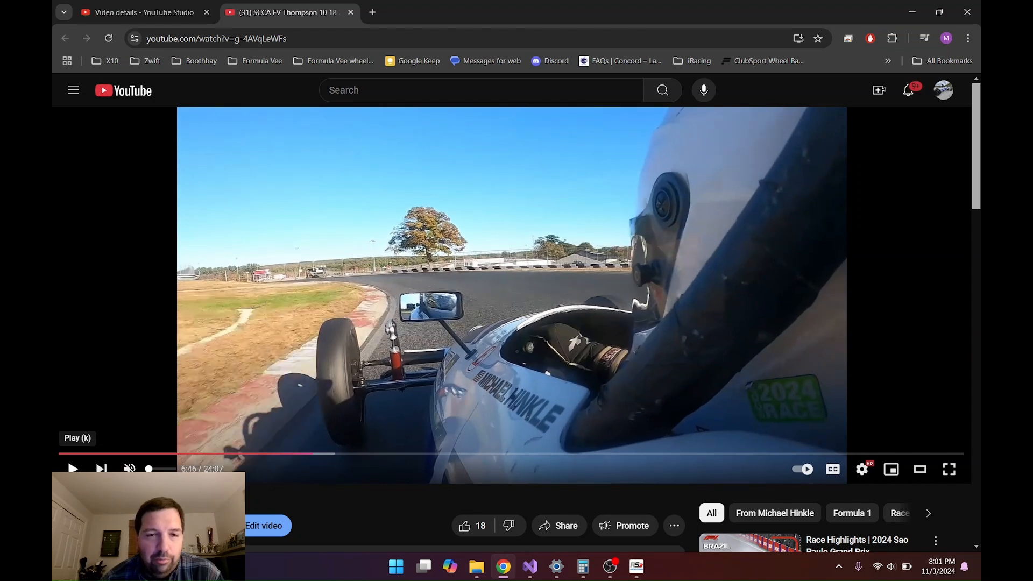
pyautogui.press('.')
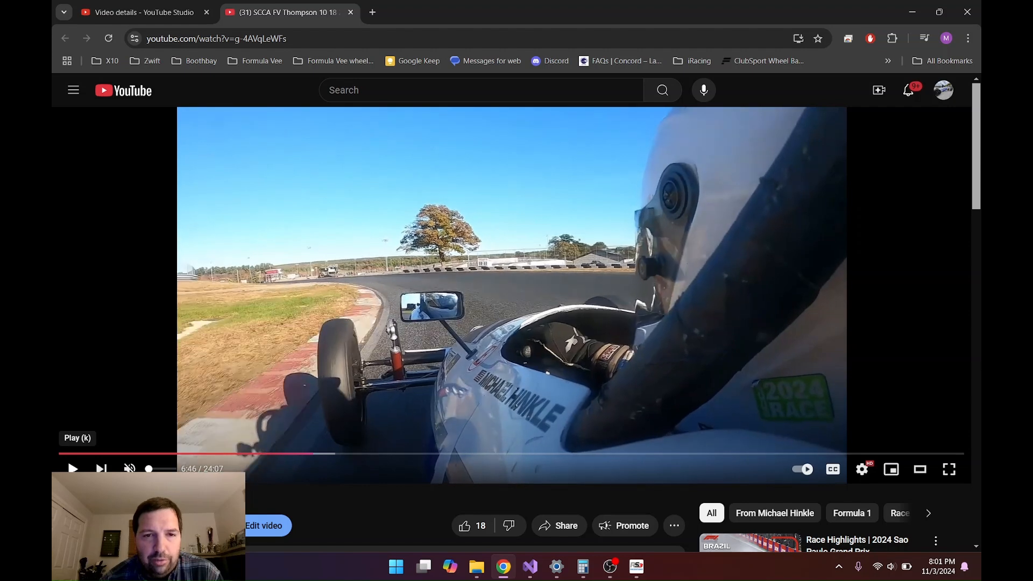
pyautogui.press('.')
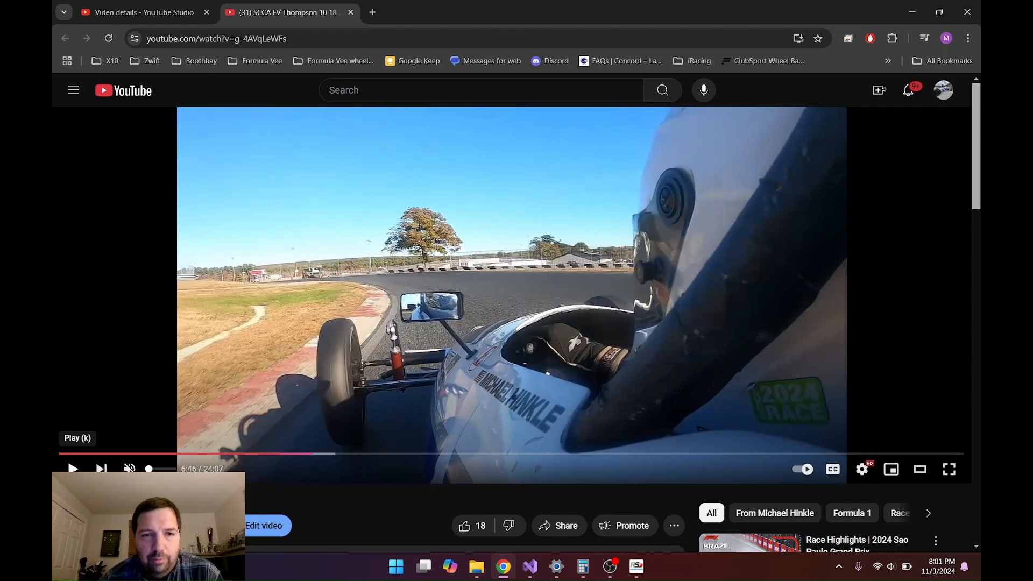
# Advance the onboard video frame by frame from 6:46 to 6:47 and examine how the car moves away from the inside kerb.
pyautogui.press('.')
pyautogui.press('.')
pyautogui.press('.')
pyautogui.press('.')
pyautogui.press('.')
pyautogui.press('.')
pyautogui.press('.')
pyautogui.press('.')
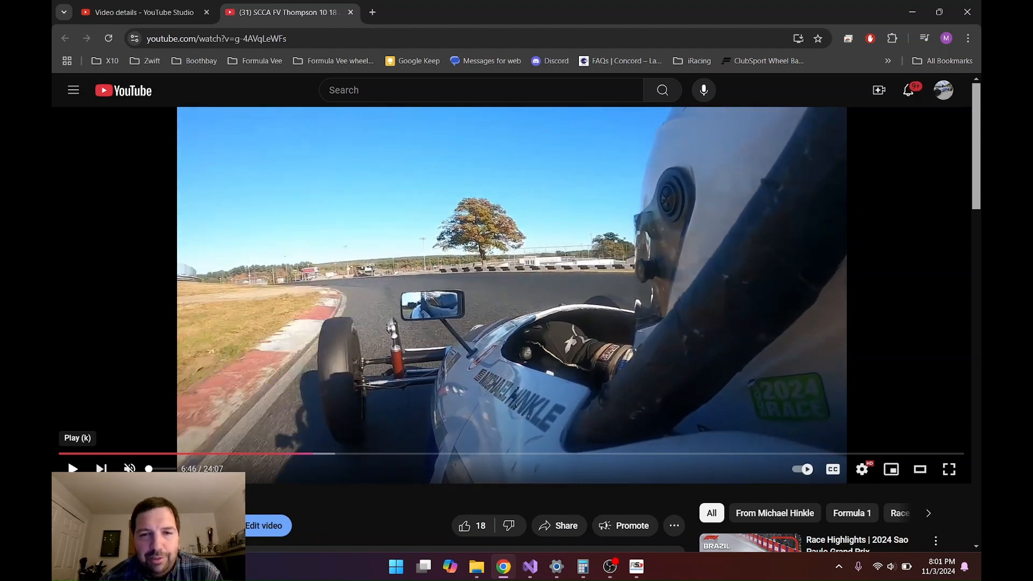
pyautogui.press('.')
pyautogui.press('.')
pyautogui.press('.')
pyautogui.press('.')
pyautogui.press('.')
pyautogui.press('.')
pyautogui.press('.')
pyautogui.press('.')
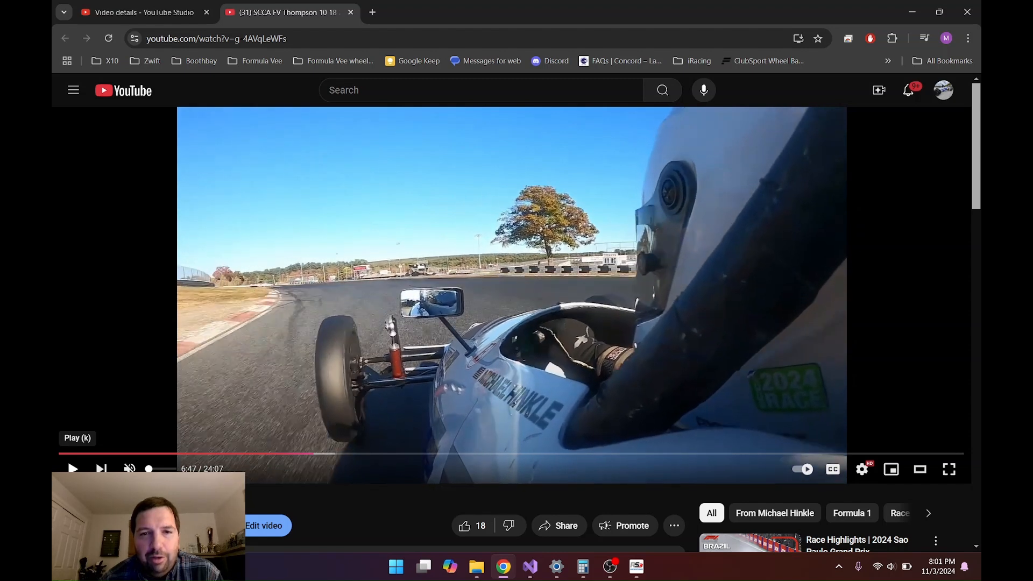
pyautogui.press('.')
pyautogui.press('.')
pyautogui.press('.')
pyautogui.press('.')
pyautogui.press('.')
pyautogui.press('.')
pyautogui.press('.')
pyautogui.press('.')
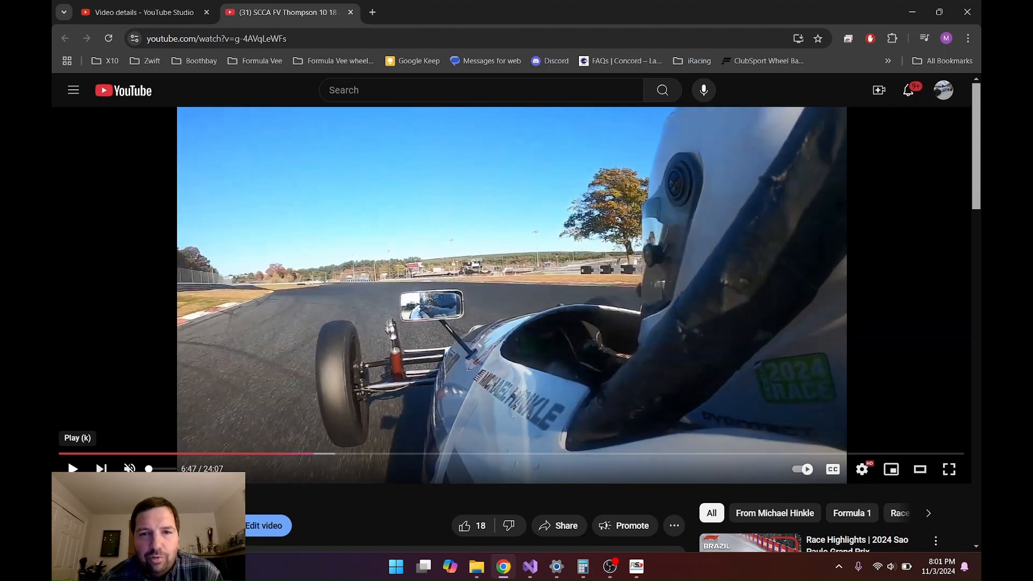
pyautogui.press('.')
pyautogui.press('.')
pyautogui.press('.')
pyautogui.press('.')
pyautogui.press('.')
pyautogui.press('.')
pyautogui.press('.')
pyautogui.press('.')
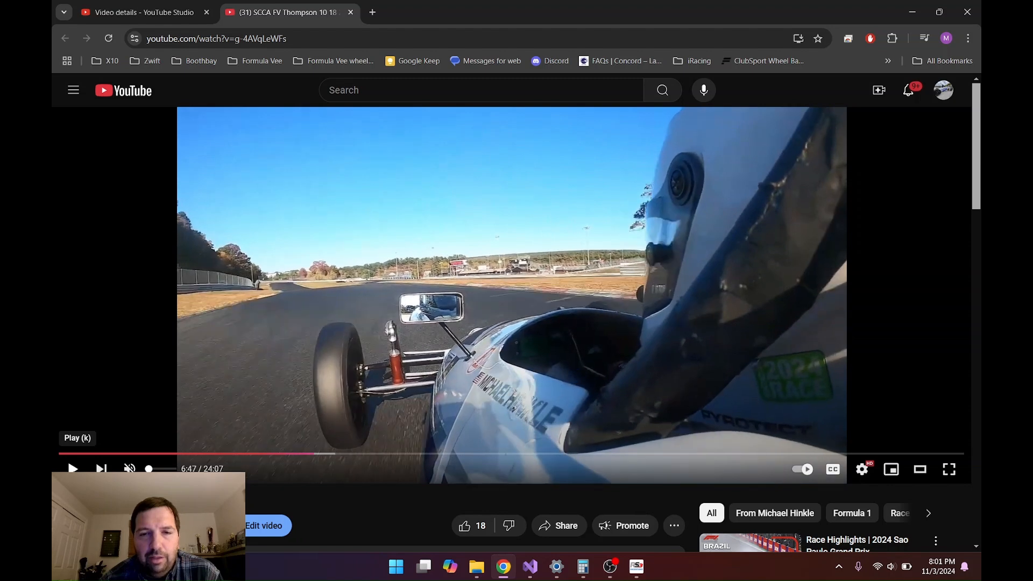
pyautogui.press('.')
pyautogui.press('.')
pyautogui.press('.')
pyautogui.press('.')
pyautogui.press('.')
pyautogui.press('.')
pyautogui.press('.')
pyautogui.press('.')
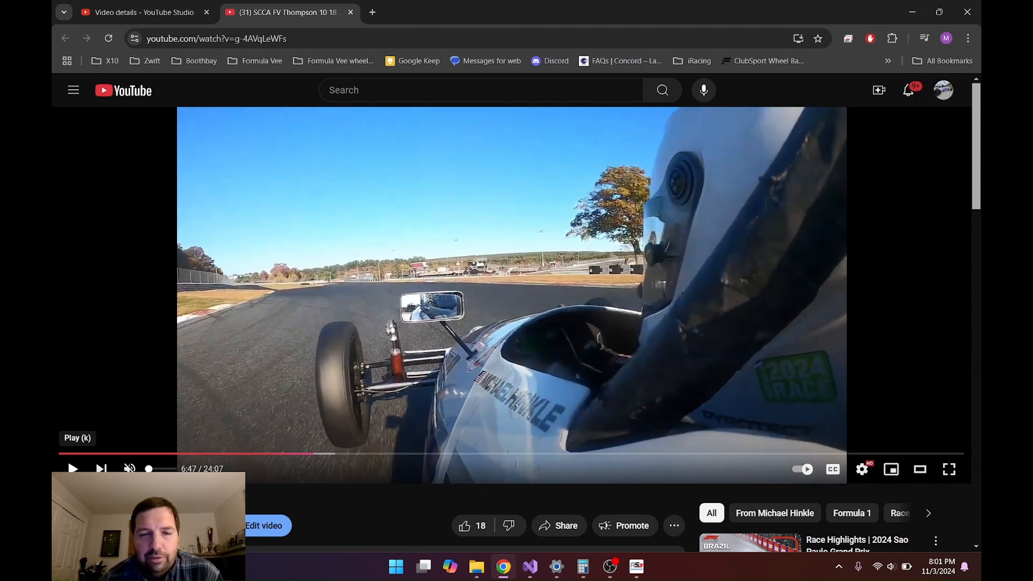
# Step back from 6:47 to 6:46 and recheck the front wheel's distance from the inside kerb and the driver's hand position.
pyautogui.press(',')
pyautogui.press(',')
pyautogui.press(',')
pyautogui.press(',')
pyautogui.press(',')
pyautogui.press(',')
pyautogui.press(',')
pyautogui.press(',')
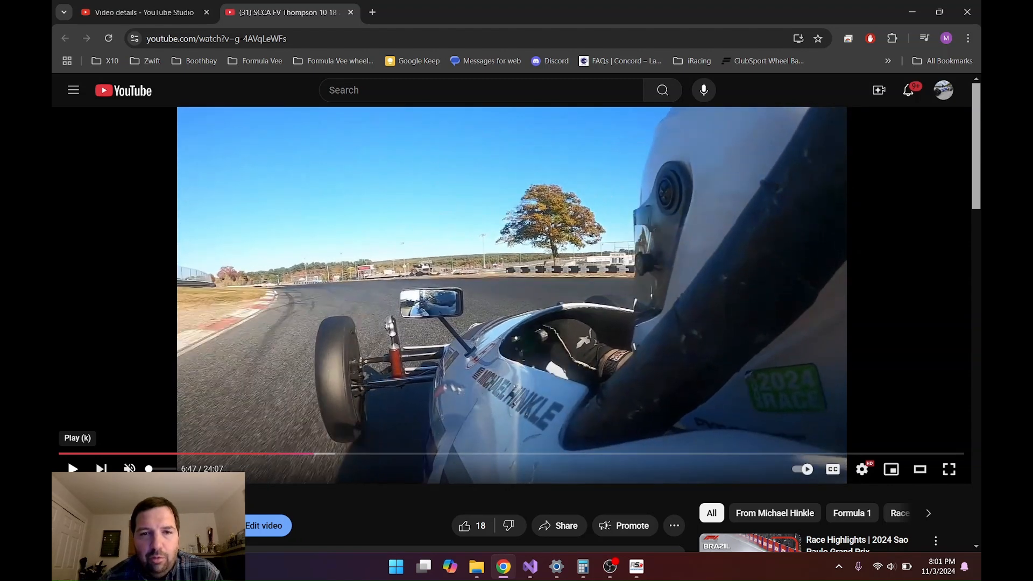
pyautogui.press(',')
pyautogui.press(',')
pyautogui.press(',')
pyautogui.press(',')
pyautogui.press(',')
pyautogui.press(',')
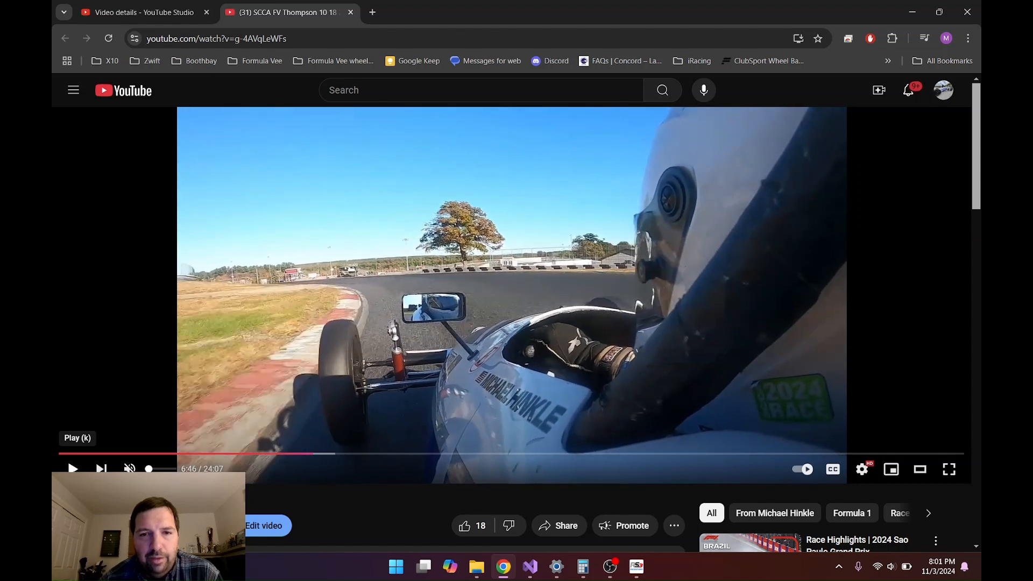
pyautogui.press(',')
pyautogui.press(',')
pyautogui.press(',')
pyautogui.press(',')
pyautogui.press(',')
pyautogui.press(',')
pyautogui.press(',')
pyautogui.press(',')
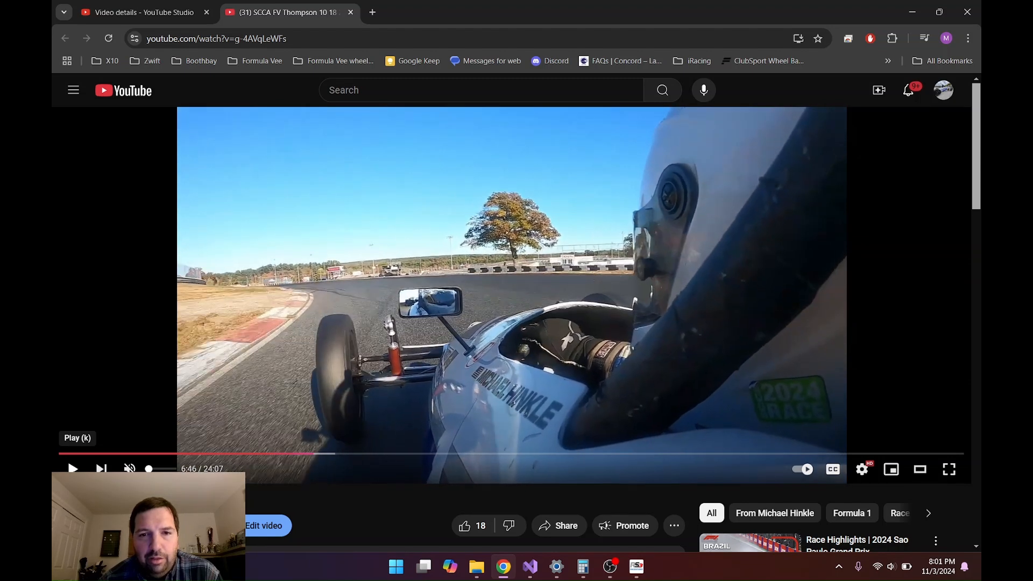
# Advance frame by frame from 6:46 to 6:48 and follow the car's path from the inside kerb through the corner exit.
pyautogui.press('.')
pyautogui.press('.')
pyautogui.press('.')
pyautogui.press('.')
pyautogui.press('.')
pyautogui.press('.')
pyautogui.press('.')
pyautogui.press('.')
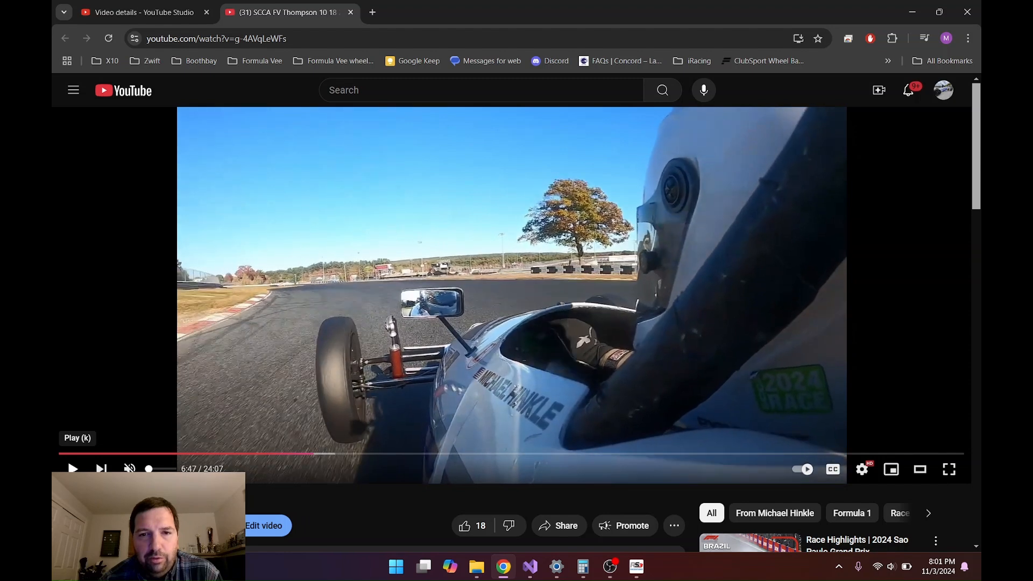
pyautogui.press('.')
pyautogui.press('.')
pyautogui.press('.')
pyautogui.press('.')
pyautogui.press('.')
pyautogui.press('.')
pyautogui.press('.')
pyautogui.press('.')
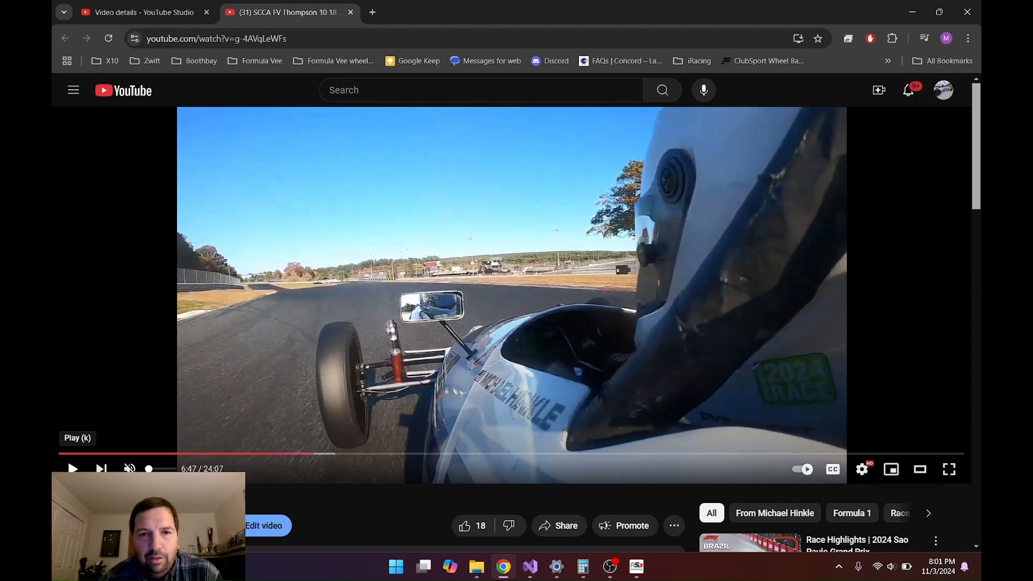
pyautogui.press('.')
pyautogui.press('.')
pyautogui.press('.')
pyautogui.press('.')
pyautogui.press('.')
pyautogui.press('.')
pyautogui.press('.')
pyautogui.press('.')
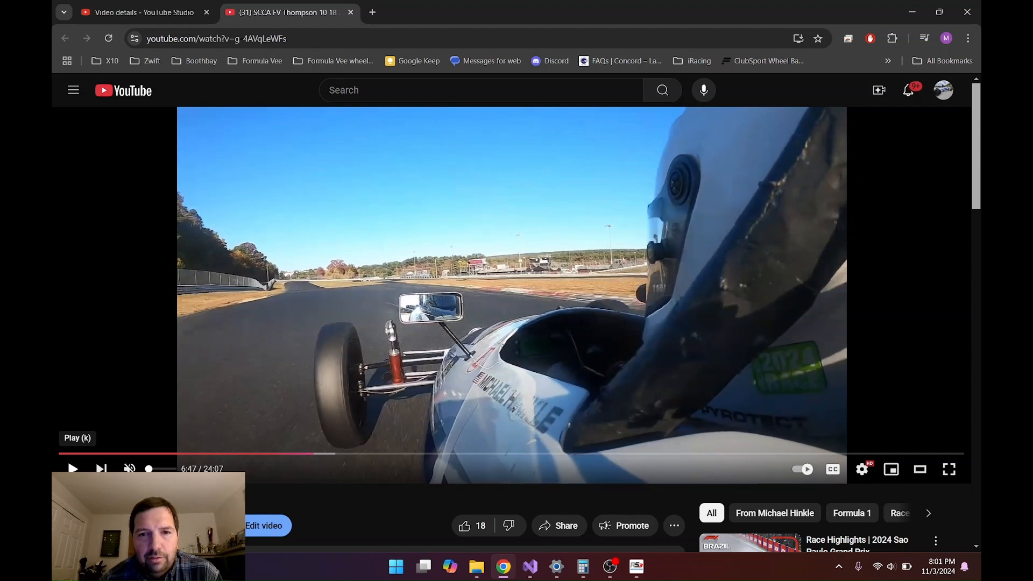
pyautogui.press('.')
pyautogui.press('.')
pyautogui.press('.')
pyautogui.press('.')
pyautogui.press('.')
pyautogui.press('.')
pyautogui.press('.')
pyautogui.press('.')
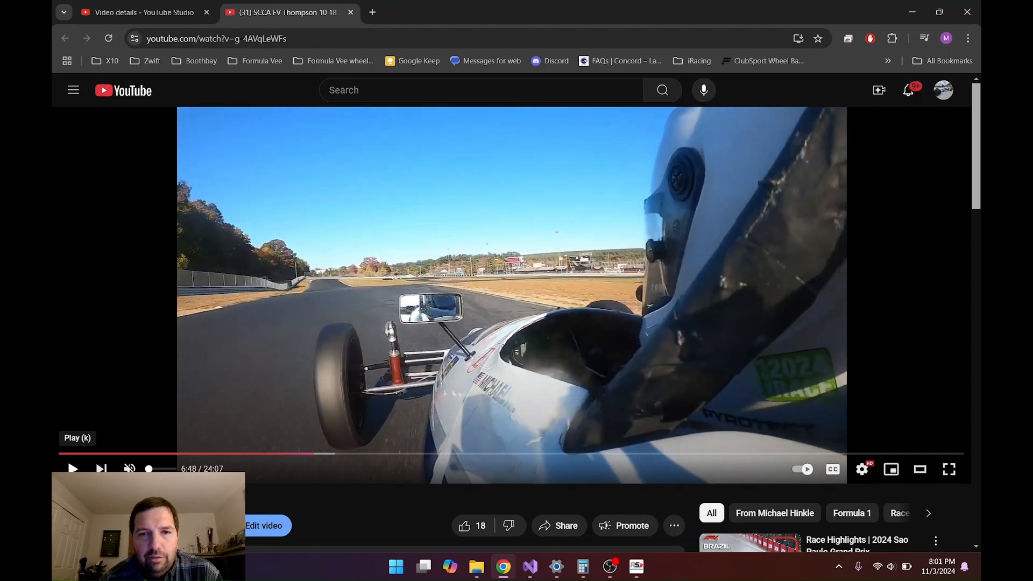
pyautogui.press('.')
pyautogui.press('.')
pyautogui.press('.')
pyautogui.press('.')
pyautogui.press('.')
pyautogui.press('.')
pyautogui.press('.')
pyautogui.press('.')
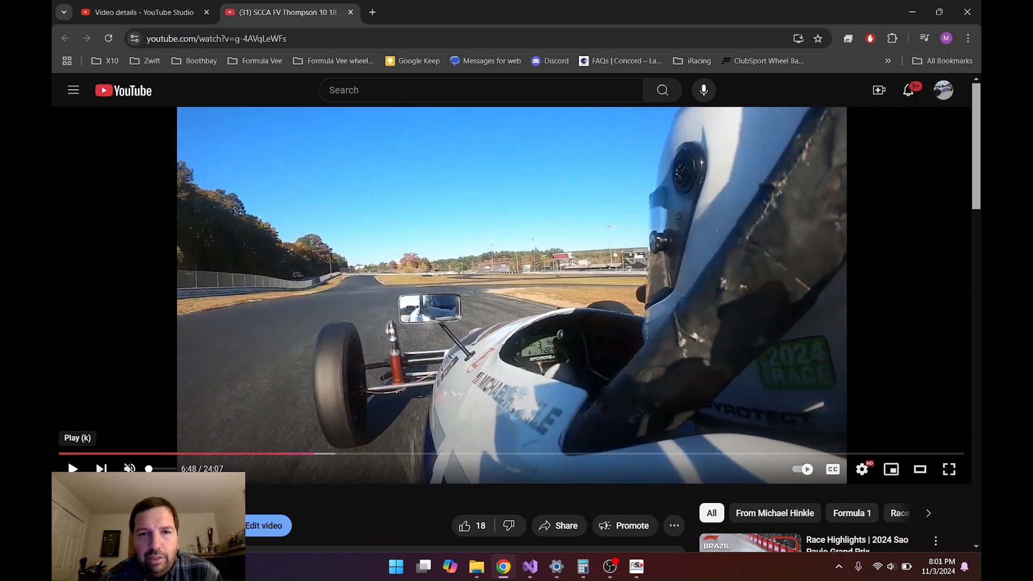
# Compare the frames between 6:48 and 6:49 to examine the car's track position and the driver's steering at corner exit.
pyautogui.press('.')
pyautogui.press('.')
pyautogui.press('.')
pyautogui.press('.')
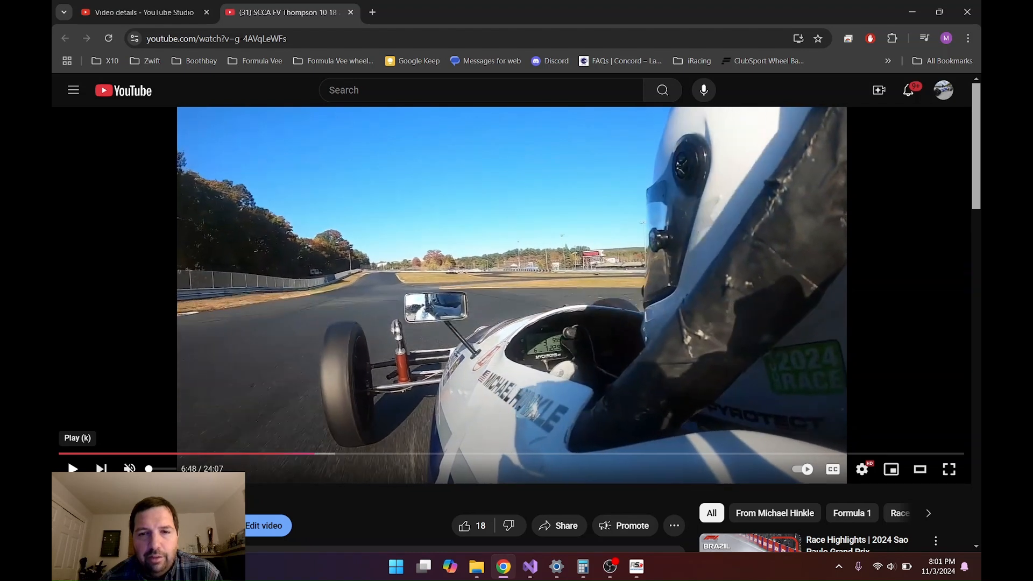
pyautogui.press('.')
pyautogui.press('.')
pyautogui.press('.')
pyautogui.press('.')
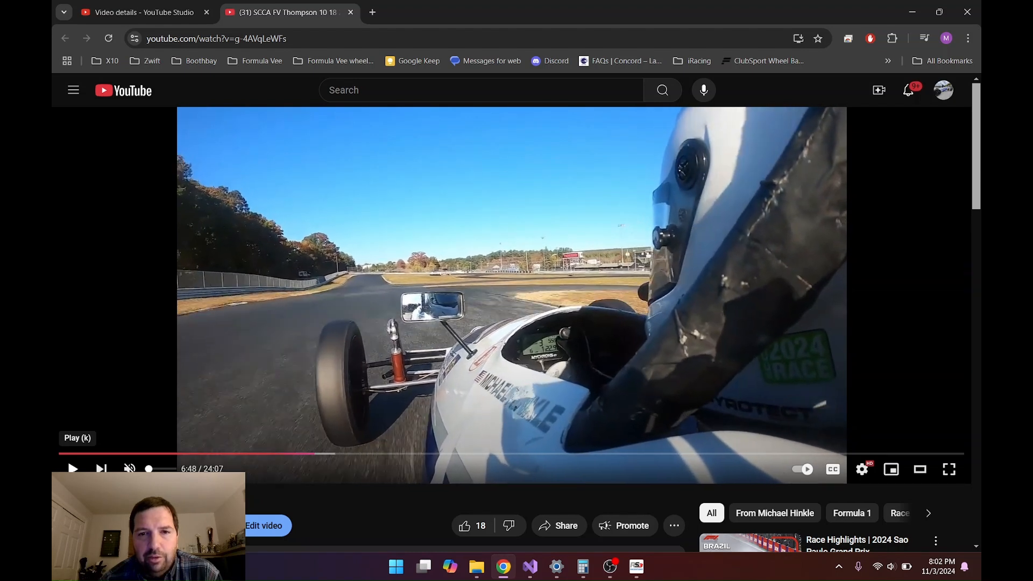
pyautogui.press('.')
pyautogui.press('.')
pyautogui.press('.')
pyautogui.press('.')
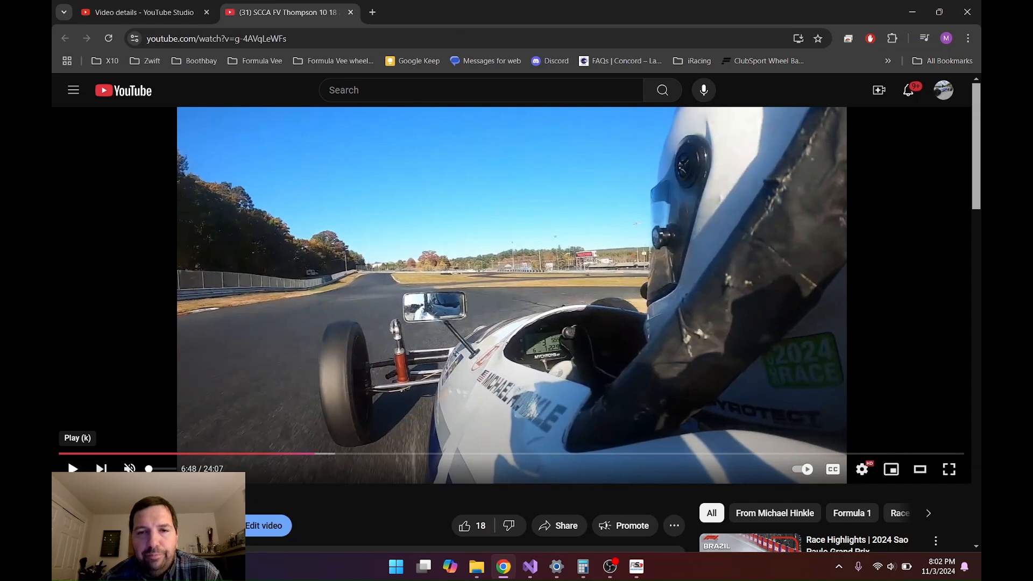
pyautogui.press(',')
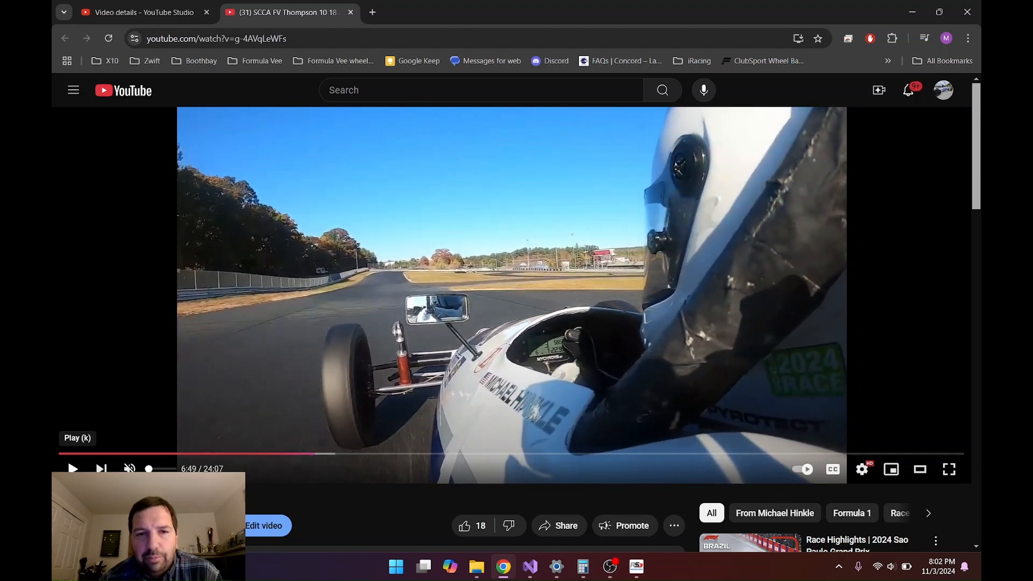
pyautogui.press(',')
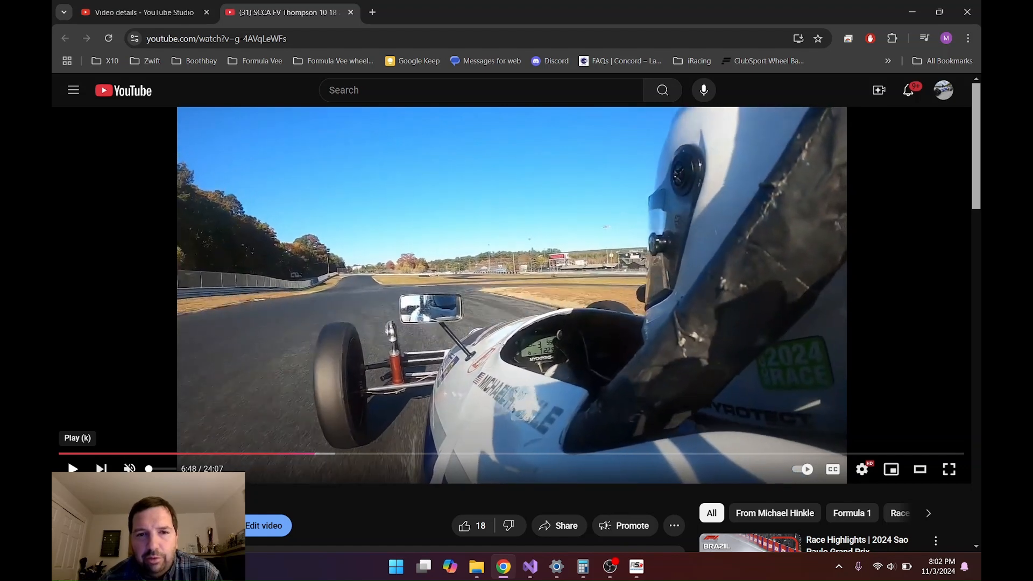
# Step the onboard video back frame by frame from 6:48 to 6:46 and retrace the exit line to the inside kerb.
pyautogui.press(',')
pyautogui.press(',')
pyautogui.press(',')
pyautogui.press(',')
pyautogui.press(',')
pyautogui.press(',')
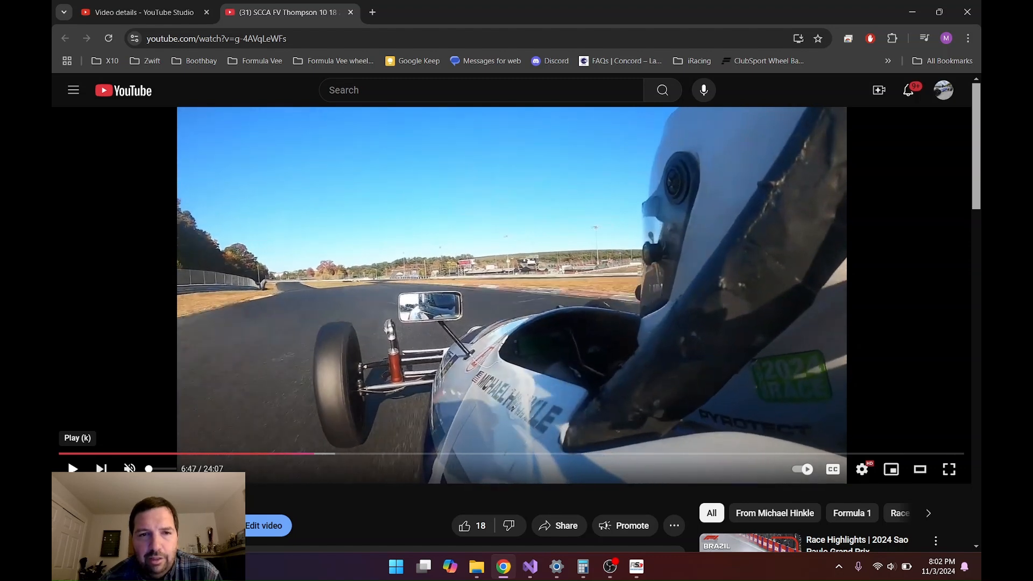
pyautogui.press(',')
pyautogui.press(',')
pyautogui.press(',')
pyautogui.press(',')
pyautogui.press(',')
pyautogui.press(',')
pyautogui.press(',')
pyautogui.press(',')
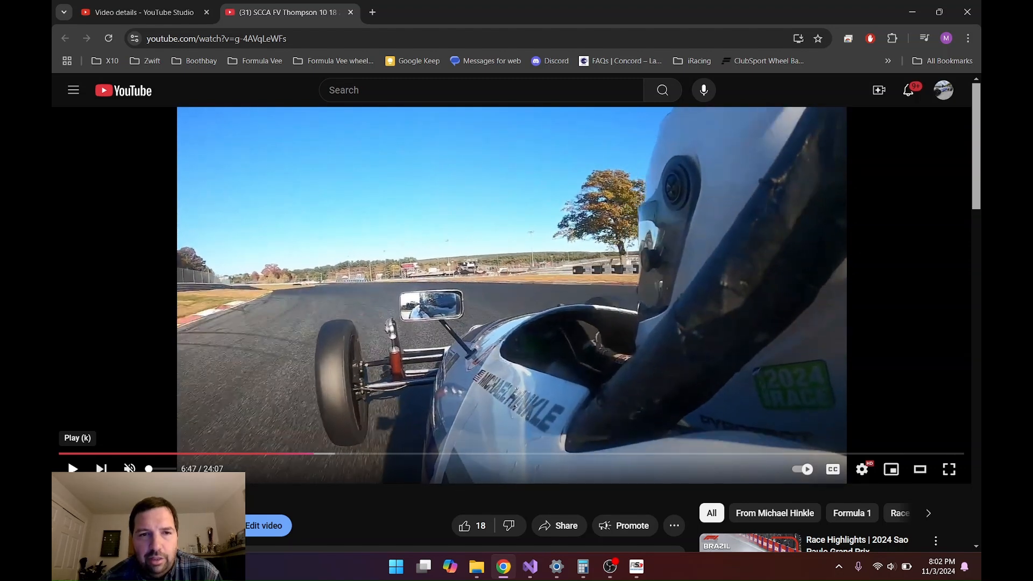
pyautogui.press(',')
pyautogui.press(',')
pyautogui.press(',')
pyautogui.press(',')
pyautogui.press(',')
pyautogui.press(',')
pyautogui.press(',')
pyautogui.press(',')
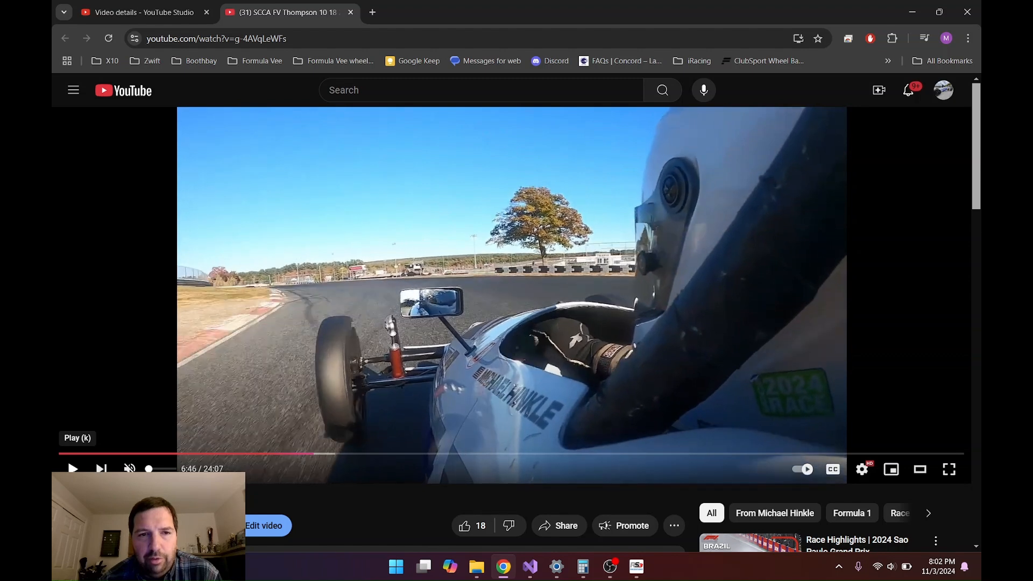
pyautogui.press(',')
pyautogui.press(',')
pyautogui.press(',')
pyautogui.press(',')
pyautogui.press(',')
pyautogui.press(',')
pyautogui.press(',')
pyautogui.press(',')
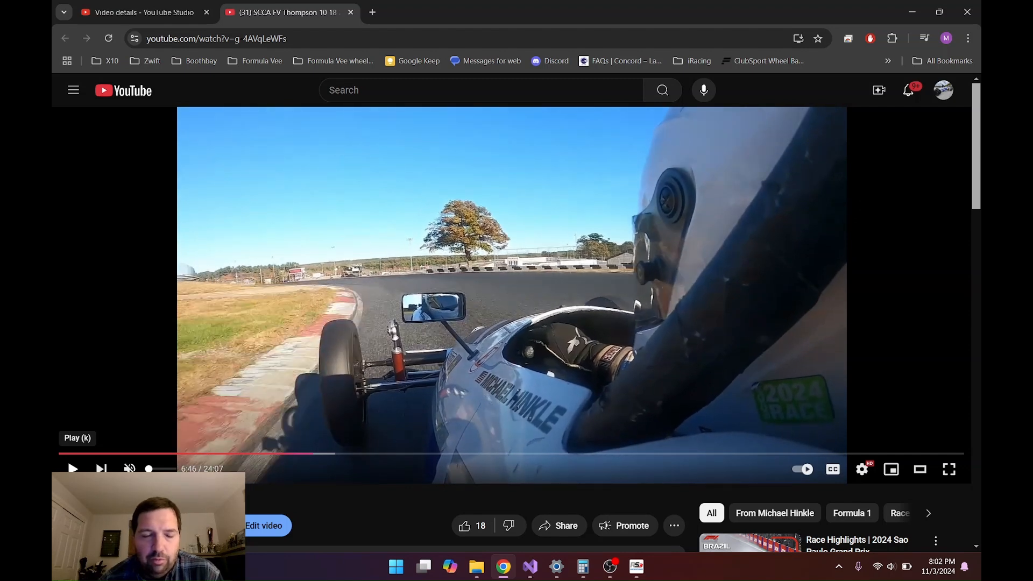
# Move back and forth through the frames between 6:46 and 6:47 to examine where the car leaves the inside kerb.
pyautogui.press('.')
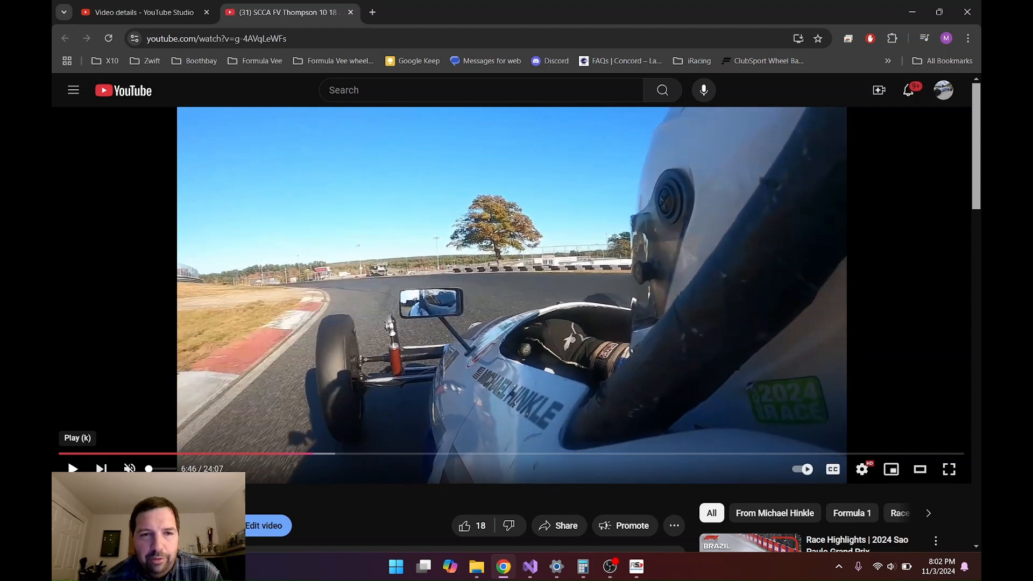
pyautogui.press('.')
pyautogui.press('.')
pyautogui.press('.')
pyautogui.press('.')
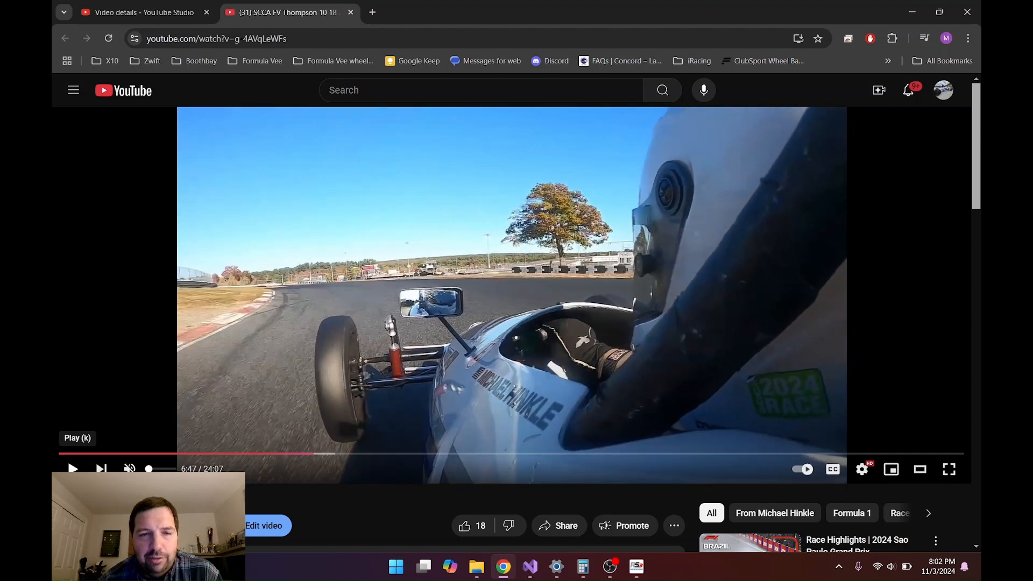
pyautogui.press(',')
pyautogui.press(',')
pyautogui.press(',')
pyautogui.press(',')
pyautogui.press(',')
pyautogui.press(',')
pyautogui.press(',')
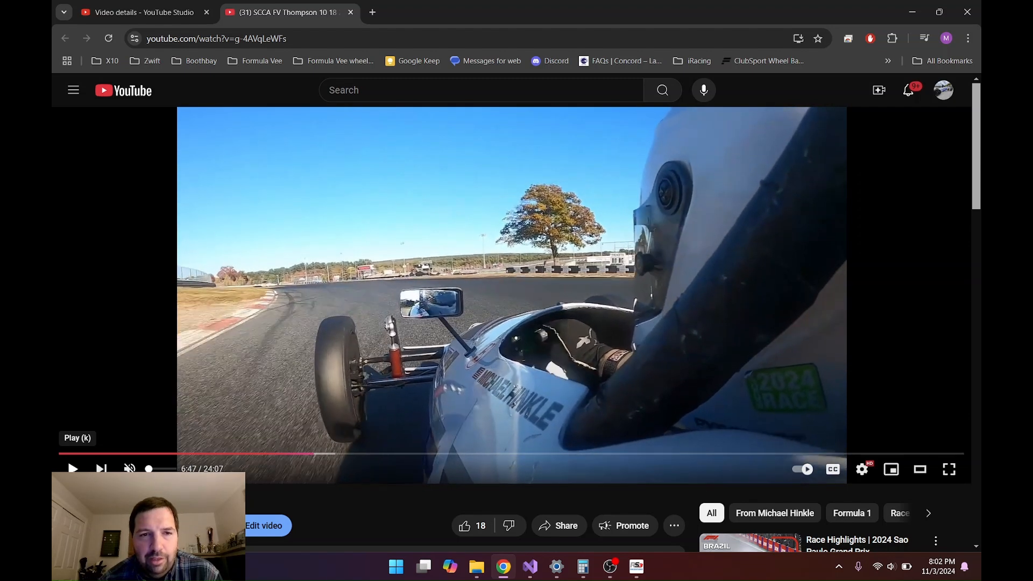
# Step the onboard video back from 6:47 to 6:46 and examine the car's position against the inside kerb.
pyautogui.press(',')
pyautogui.press(',')
pyautogui.press(',')
pyautogui.press(',')
pyautogui.press(',')
pyautogui.press(',')
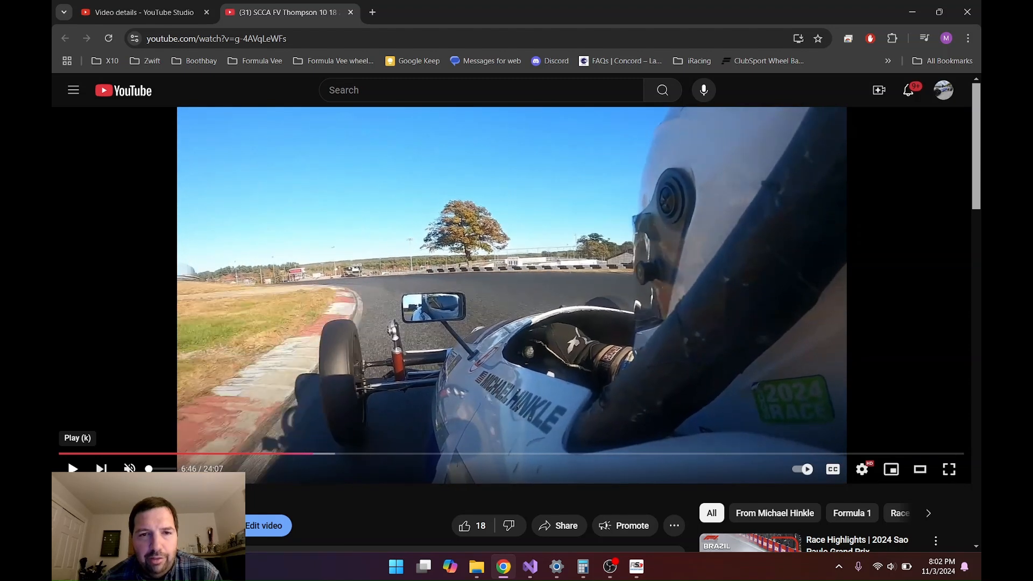
# Advance frame by frame from 6:46 to 6:47 and follow the front wheel's path away from the inside kerb.
pyautogui.press('.')
pyautogui.press('.')
pyautogui.press('.')
pyautogui.press('.')
pyautogui.press('.')
pyautogui.press('.')
pyautogui.press('.')
pyautogui.press('.')
pyautogui.press('.')
pyautogui.press('.')
pyautogui.press('.')
pyautogui.press('.')
pyautogui.press('.')
pyautogui.press('.')
pyautogui.press('.')
pyautogui.press('.')
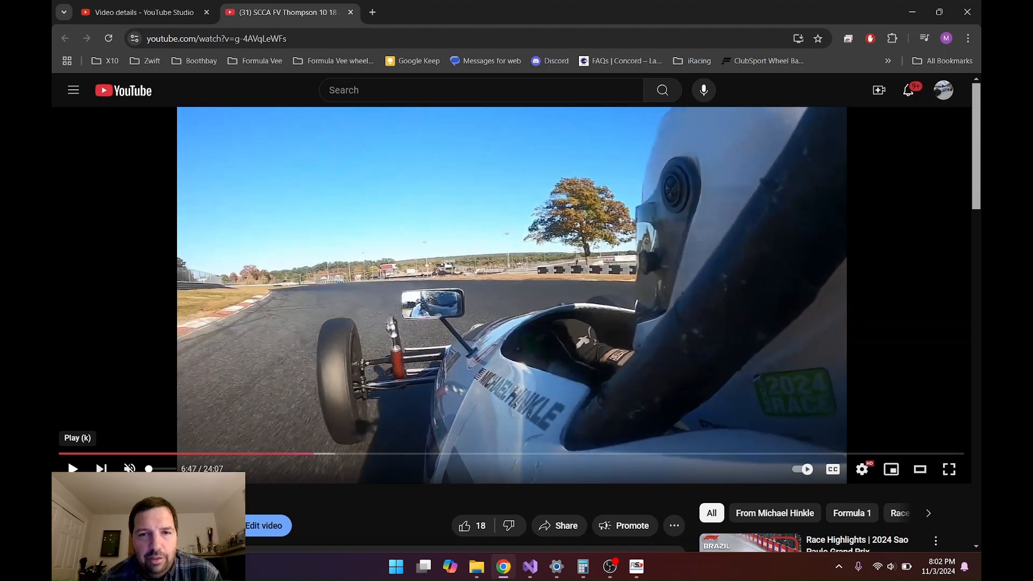
# Continue frame by frame through 6:47 and examine how the car tracks out across the road at corner exit.
pyautogui.press('.')
pyautogui.press('.')
pyautogui.press('.')
pyautogui.press('.')
pyautogui.press('.')
pyautogui.press('.')
pyautogui.press('.')
pyautogui.press('.')
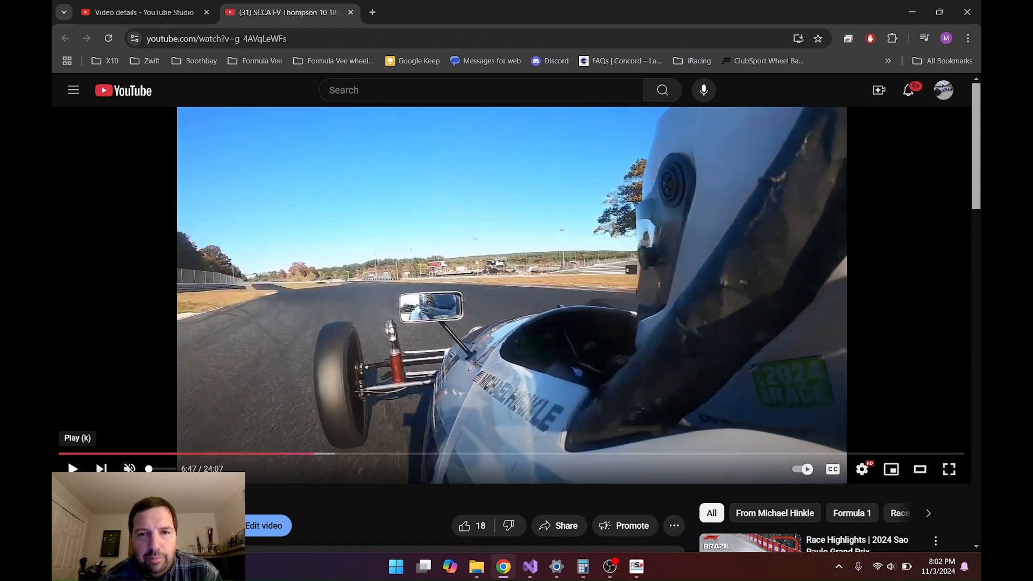
pyautogui.press('.')
pyautogui.press('.')
pyautogui.press('.')
pyautogui.press('.')
pyautogui.press('.')
pyautogui.press('.')
pyautogui.press('.')
pyautogui.press('.')
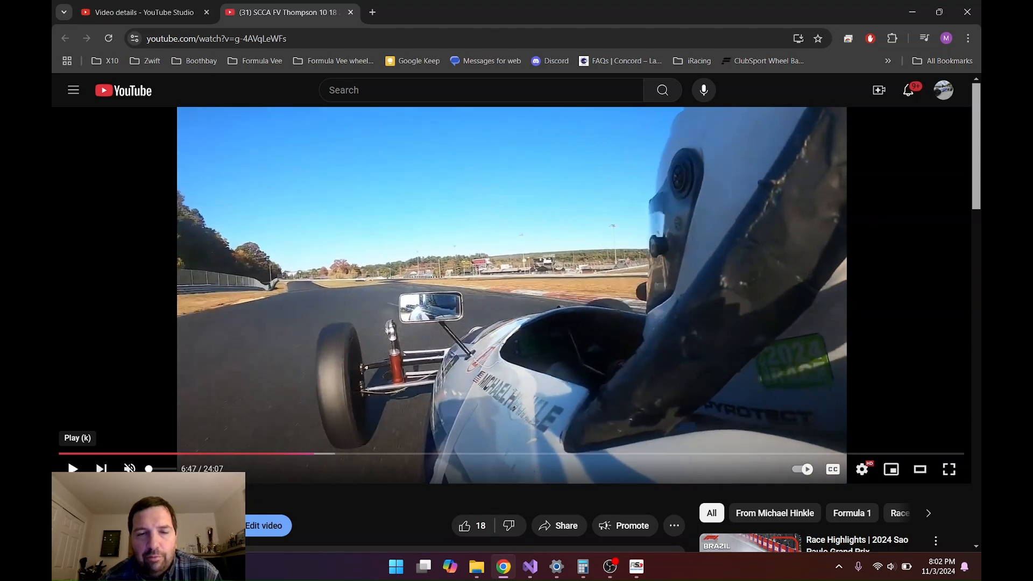
# Advance frame by frame to 6:48 and examine the car's track position and heading as it straightens out.
pyautogui.press('.')
pyautogui.press('.')
pyautogui.press('.')
pyautogui.press('.')
pyautogui.press('.')
pyautogui.press('.')
pyautogui.press('.')
pyautogui.press('.')
pyautogui.press('.')
pyautogui.press('.')
pyautogui.press('.')
pyautogui.press('.')
pyautogui.press('.')
pyautogui.press('.')
pyautogui.press('.')
pyautogui.press('.')
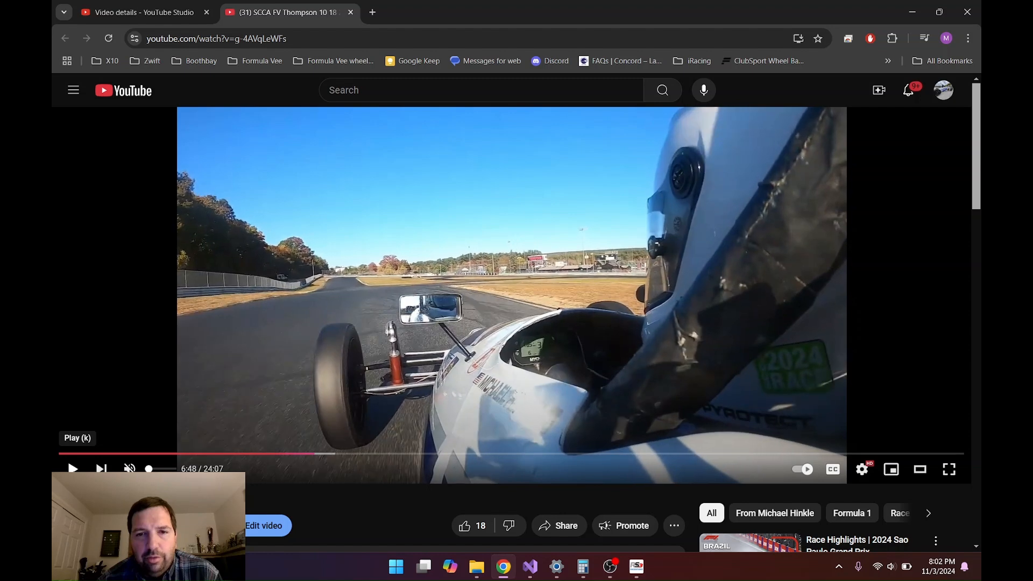
# Step the onboard video back from 6:48 to 6:46 and retrace the path from corner exit to the kerb.
pyautogui.press(',')
pyautogui.press(',')
pyautogui.press(',')
pyautogui.press(',')
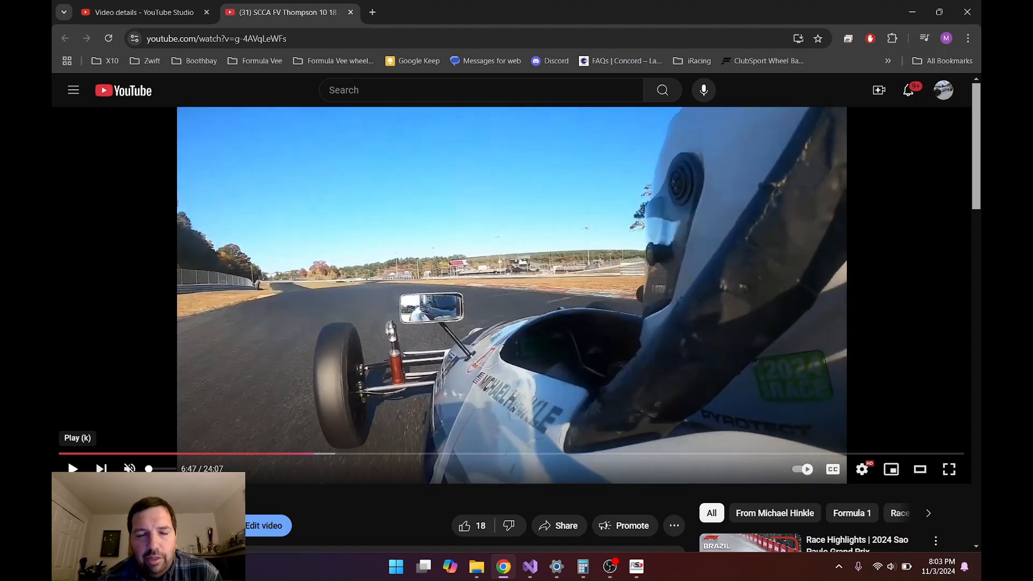
pyautogui.press(',')
pyautogui.press(',')
pyautogui.press(',')
pyautogui.press(',')
pyautogui.press(',')
pyautogui.press(',')
pyautogui.press(',')
pyautogui.press(',')
pyautogui.press(',')
pyautogui.press(',')
pyautogui.press(',')
pyautogui.press(',')
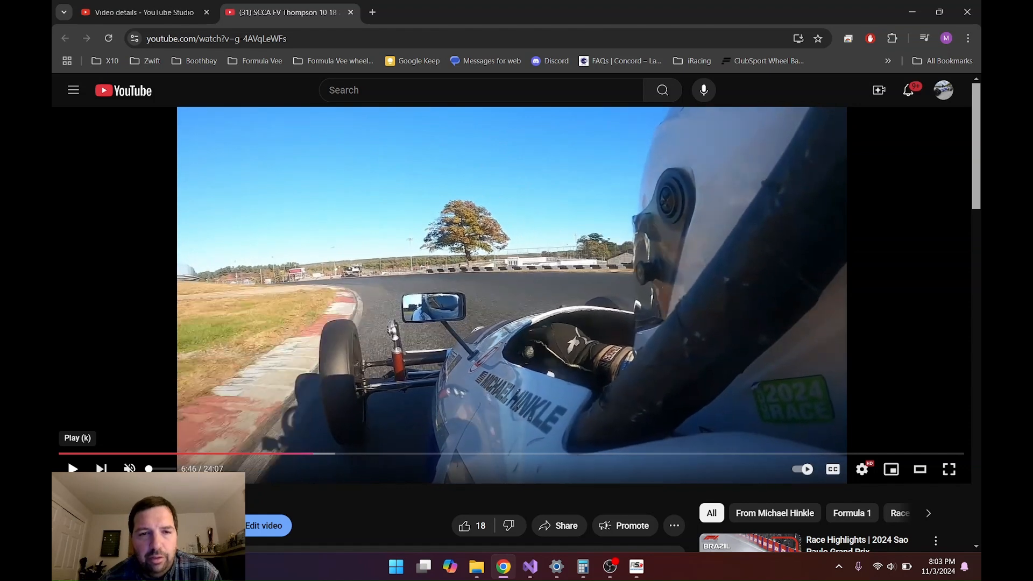
# Review the frames before the kerb at 6:46, and follow the car forward to where it leaves the kerb at 6:47.
pyautogui.press(',')
pyautogui.press(',')
pyautogui.press(',')
pyautogui.press(',')
pyautogui.press(',')
pyautogui.press(',')
pyautogui.press(',')
pyautogui.press(',')
pyautogui.press(',')
pyautogui.press(',')
pyautogui.press(',')
pyautogui.press(',')
pyautogui.press(',')
pyautogui.press(',')
pyautogui.press('.')
pyautogui.press('.')
pyautogui.press('.')
pyautogui.press('.')
pyautogui.press('.')
pyautogui.press('.')
pyautogui.press('.')
pyautogui.press('.')
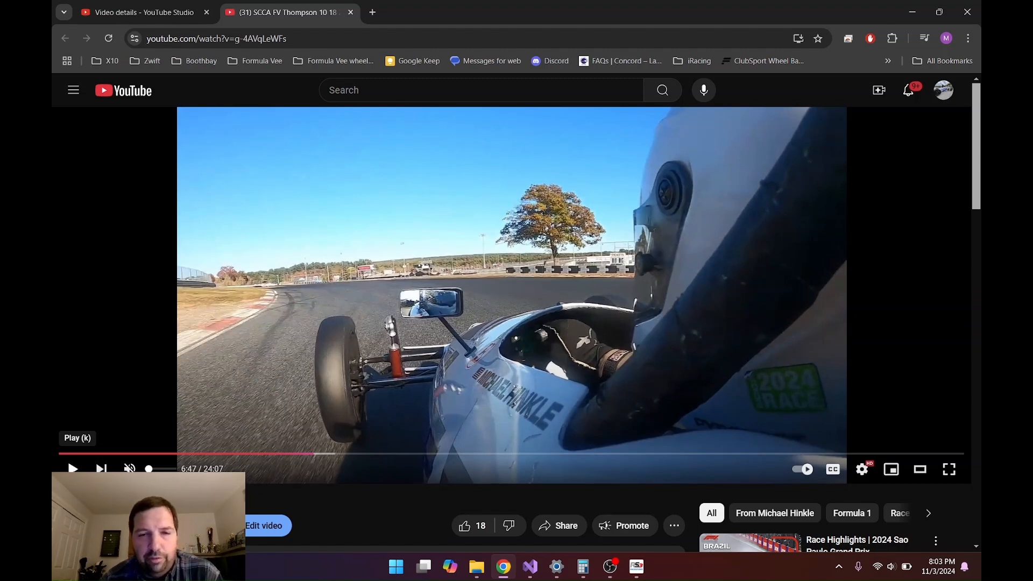
# Step back from 6:47 to 6:46 and examine the gap between the front wheel and the inside kerb.
pyautogui.press(',')
pyautogui.press(',')
pyautogui.press(',')
pyautogui.press(',')
pyautogui.press(',')
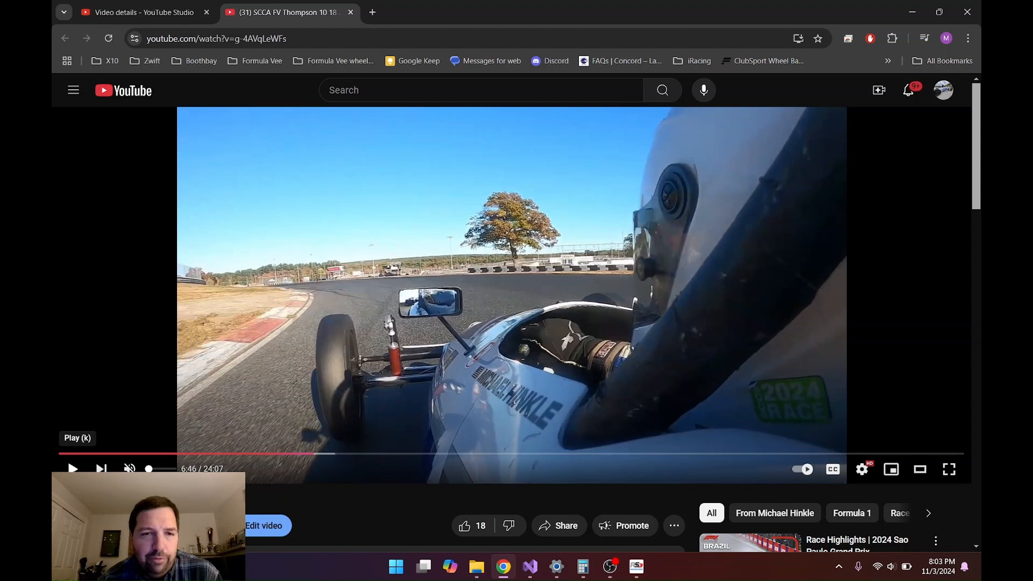
pyautogui.press(',')
pyautogui.press(',')
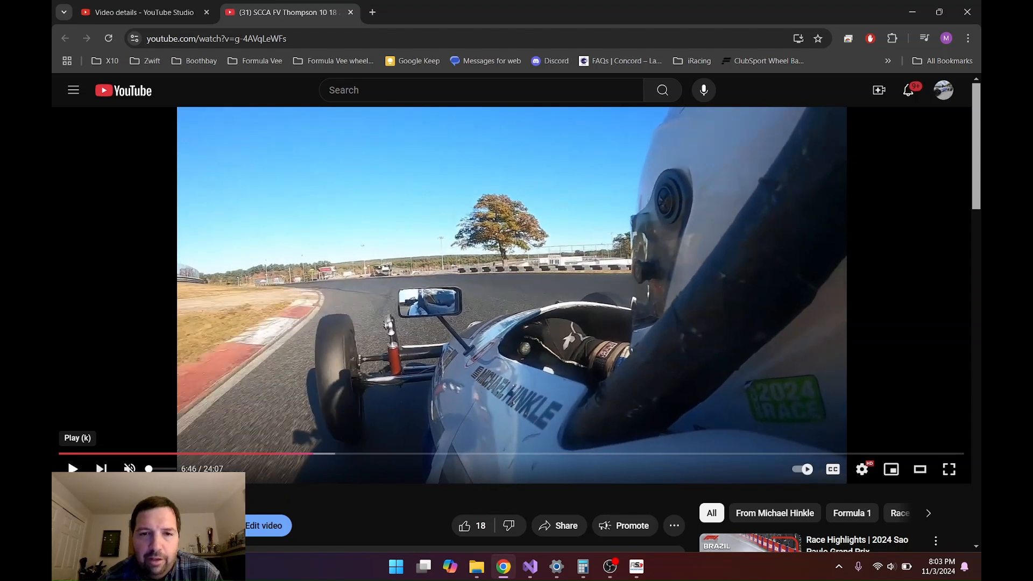
# Compare the frames on either side of 6:46 and 6:47 to examine the driver's hands and the car's rotation beyond the kerb.
pyautogui.press('.')
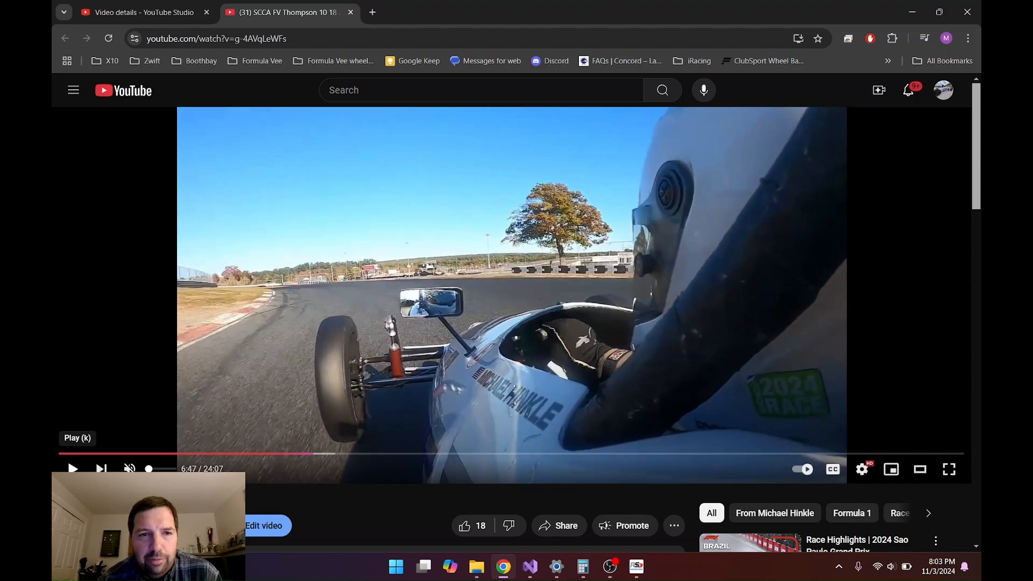
pyautogui.press(',')
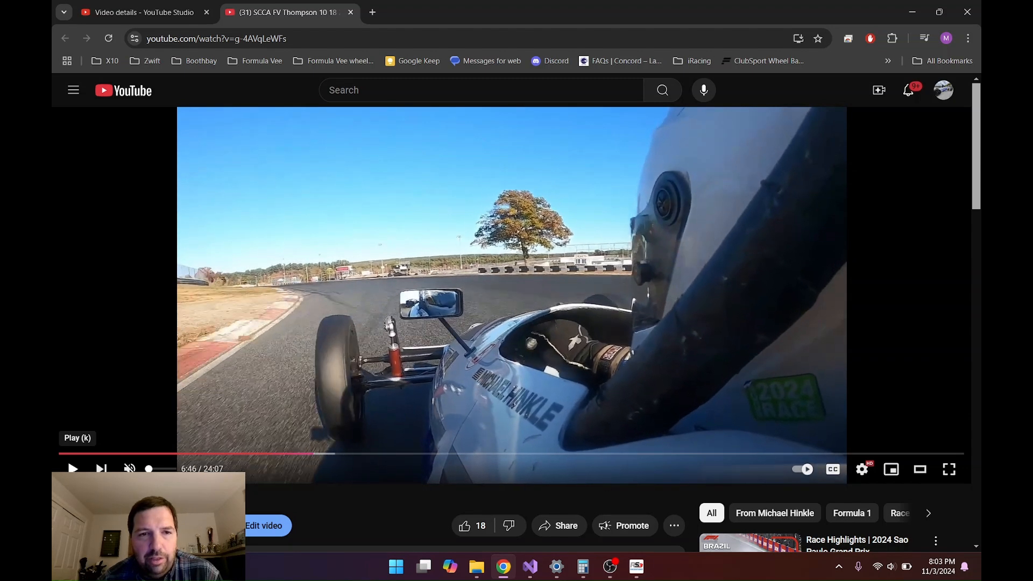
pyautogui.press('.')
pyautogui.press('.')
pyautogui.press('.')
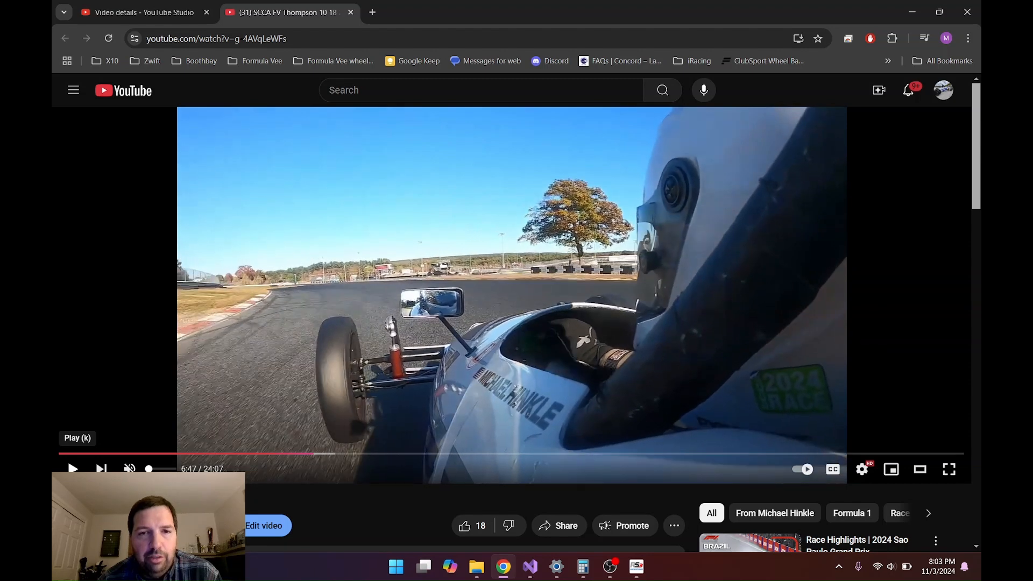
pyautogui.press(',')
pyautogui.press(',')
pyautogui.press(',')
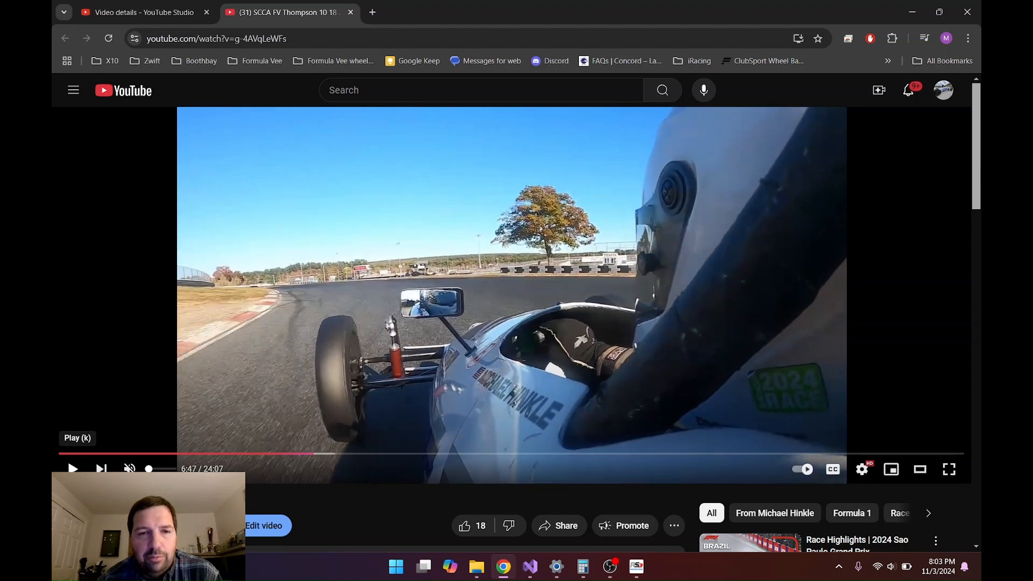
pyautogui.press('.')
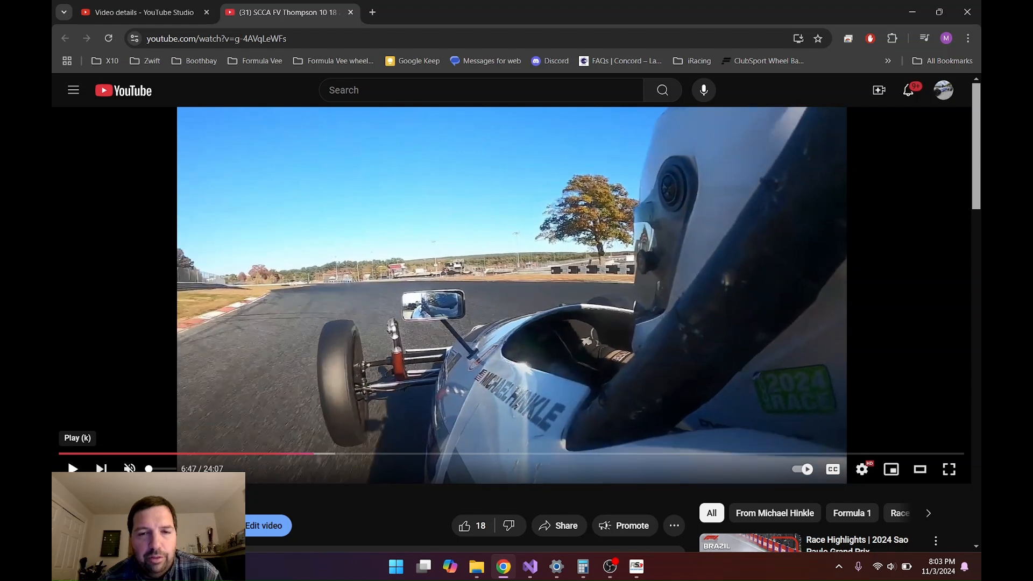
pyautogui.press('.')
pyautogui.press('.')
pyautogui.press('.')
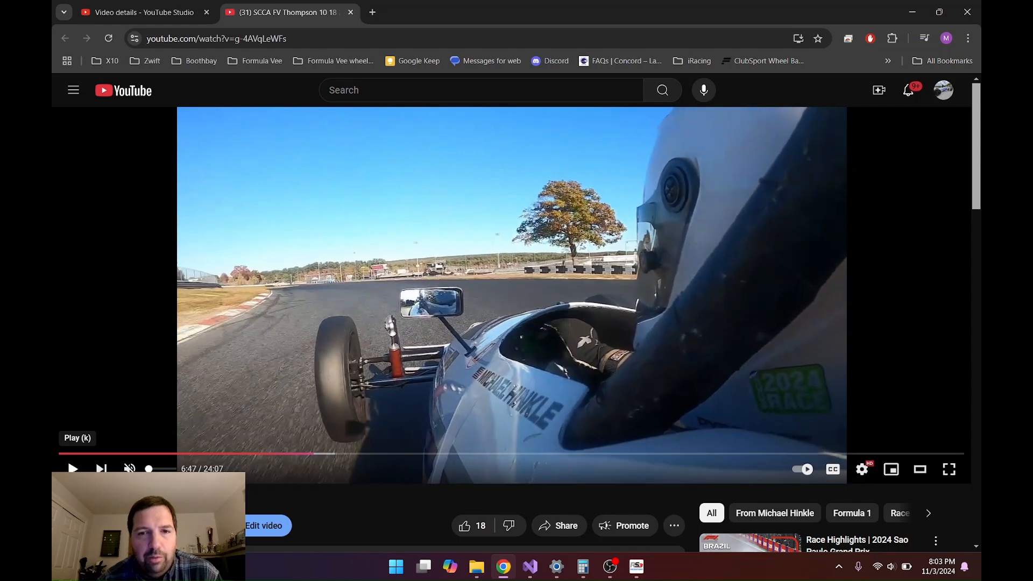
pyautogui.press(',')
pyautogui.press(',')
pyautogui.press(',')
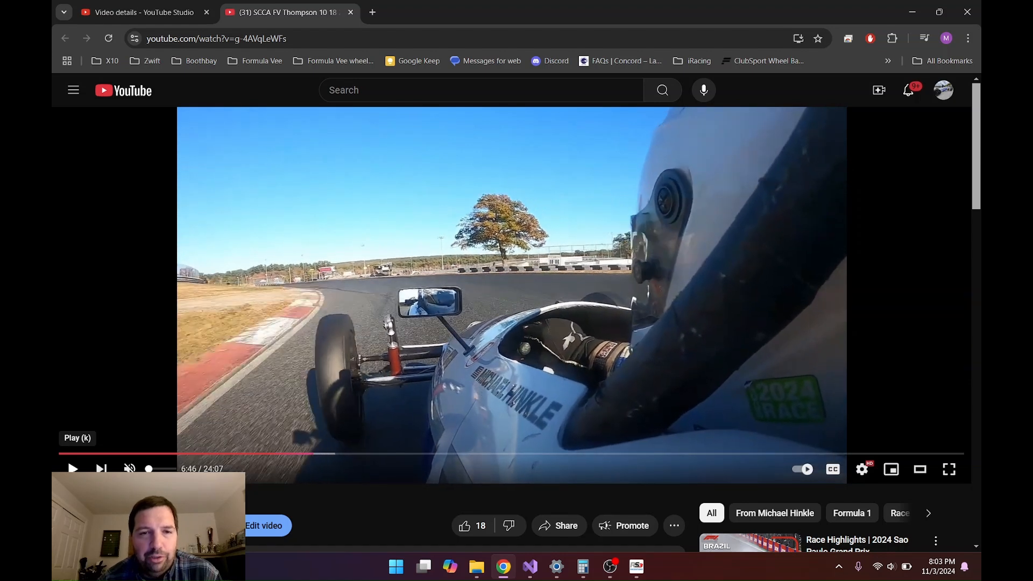
pyautogui.press('.')
pyautogui.press('.')
pyautogui.press('.')
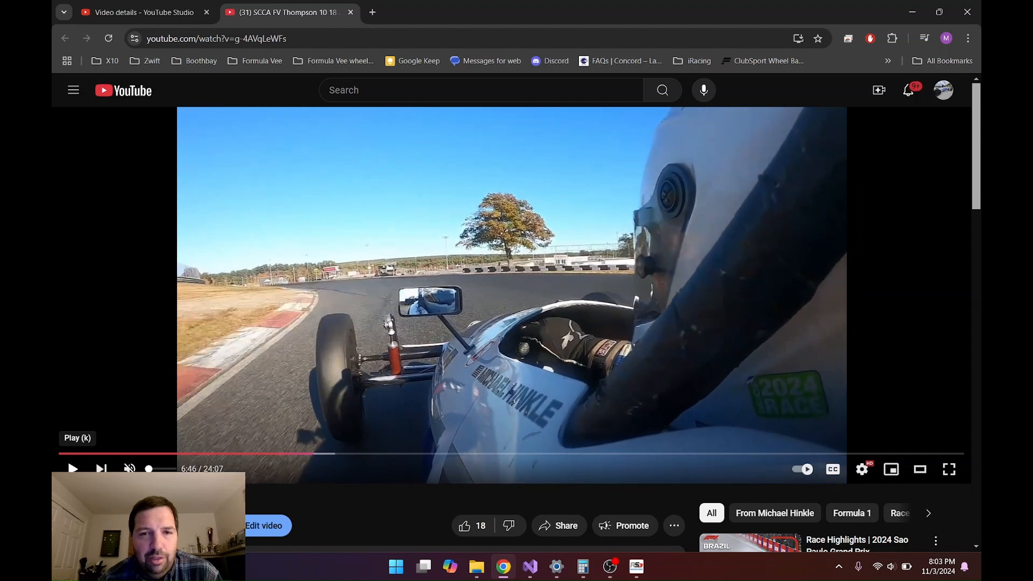
# Advance frame by frame from 6:46 to 6:48 and examine how the steering unwinds from the kerb to corner exit.
pyautogui.press('.')
pyautogui.press('.')
pyautogui.press('.')
pyautogui.press('.')
pyautogui.press('.')
pyautogui.press('.')
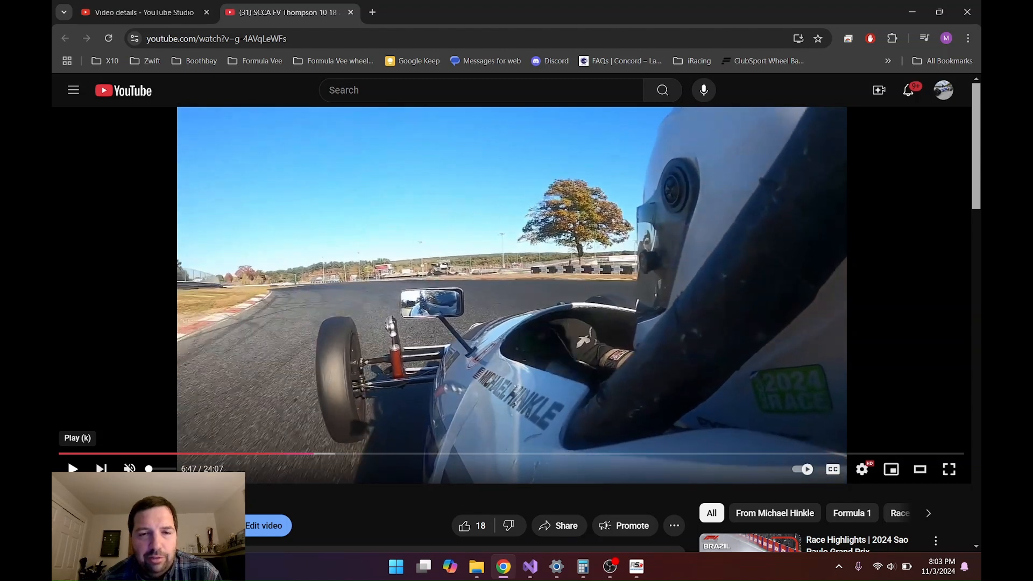
pyautogui.press('.')
pyautogui.press('.')
pyautogui.press('.')
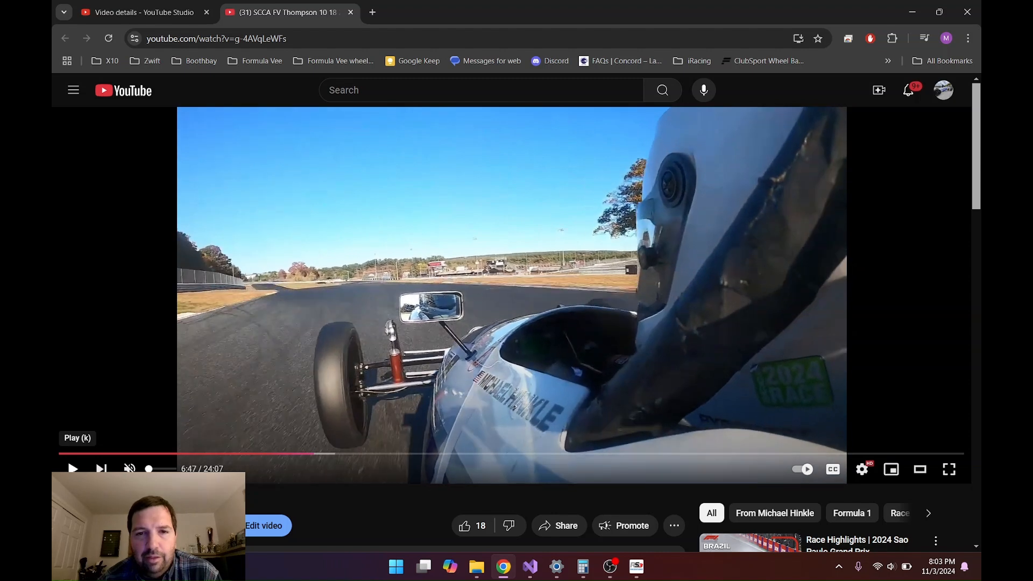
pyautogui.press('.')
pyautogui.press('.')
pyautogui.press('.')
pyautogui.press('.')
pyautogui.press('.')
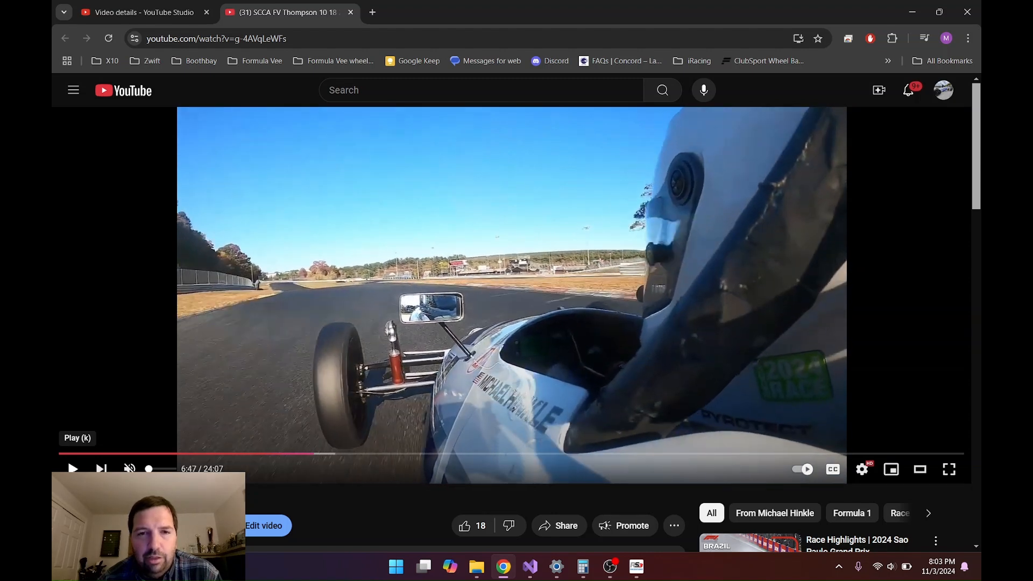
pyautogui.press('.')
pyautogui.press('.')
pyautogui.press('.')
pyautogui.press('.')
pyautogui.press('.')
pyautogui.press('.')
pyautogui.press('.')
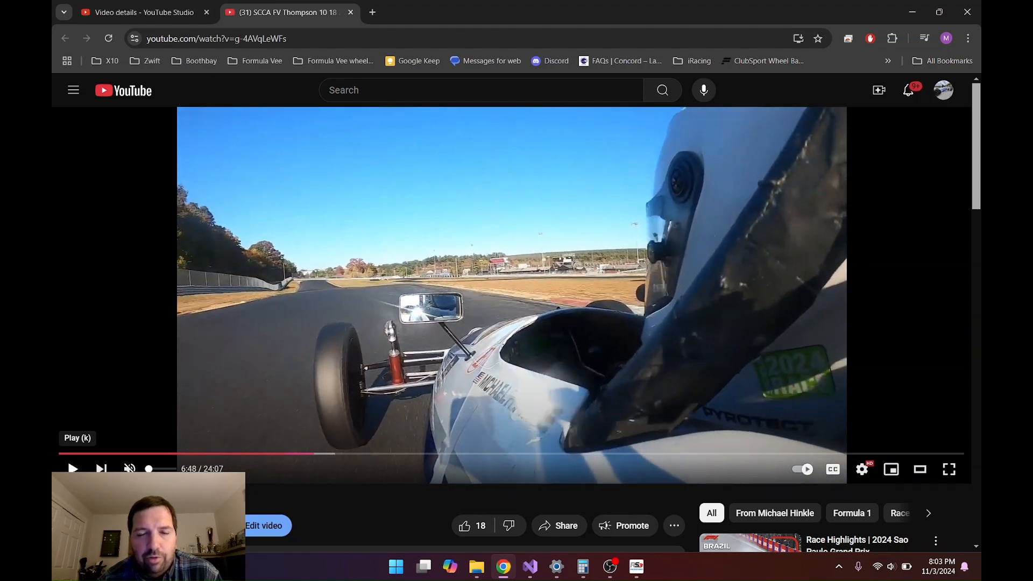
# Continue frame by frame through 6:48 and examine the driver's hands and the car's placement on the following straight.
pyautogui.press('.')
pyautogui.press('.')
pyautogui.press('.')
pyautogui.press('.')
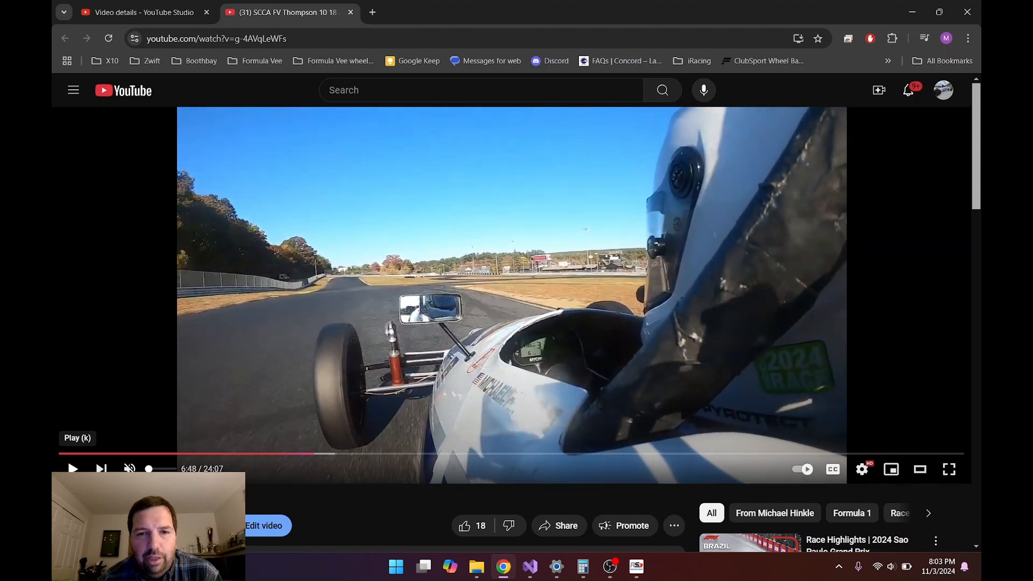
pyautogui.press('.')
pyautogui.press('.')
pyautogui.press('.')
pyautogui.press('.')
pyautogui.press('.')
pyautogui.press('.')
pyautogui.press('.')
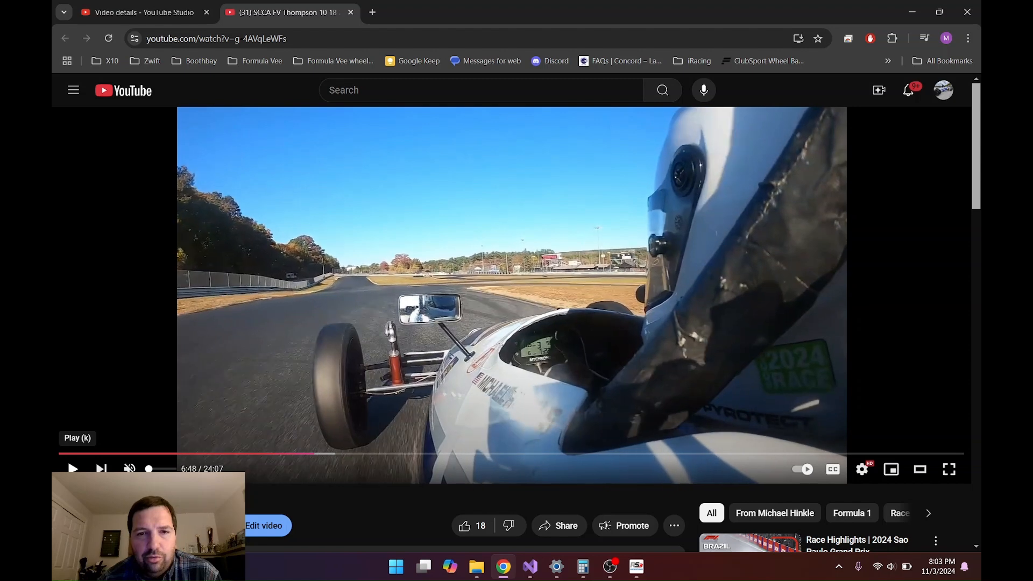
pyautogui.press('.')
pyautogui.press('.')
pyautogui.press('.')
pyautogui.press('.')
pyautogui.press('.')
pyautogui.press('.')
pyautogui.press('.')
pyautogui.press('.')
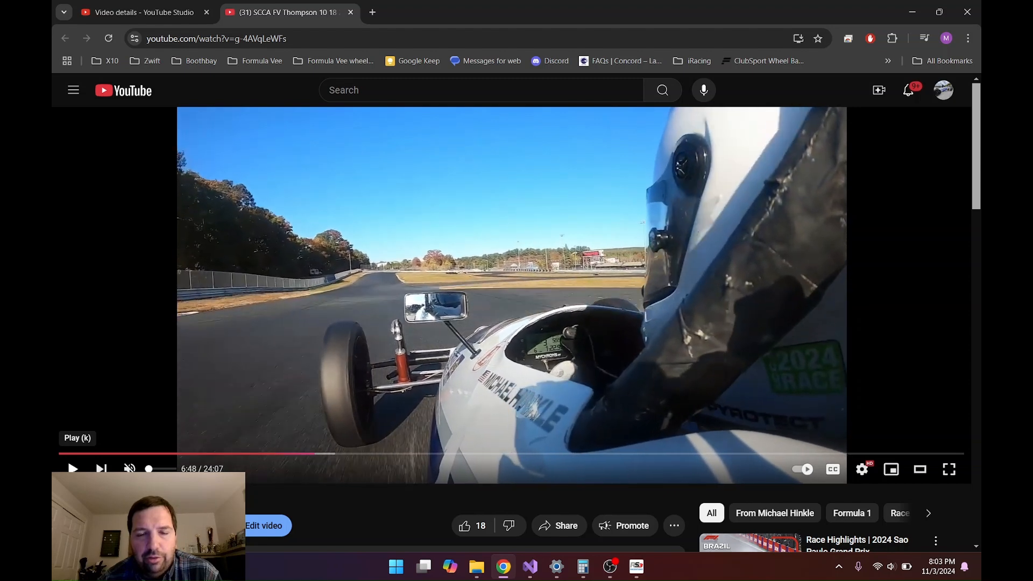
# Advance frame by frame from 6:48 to 6:49 and examine the driver's hands and the car's position on the straight.
pyautogui.press('.')
pyautogui.press('.')
pyautogui.press('.')
pyautogui.press('.')
pyautogui.press('.')
pyautogui.press('.')
pyautogui.press('.')
pyautogui.press('.')
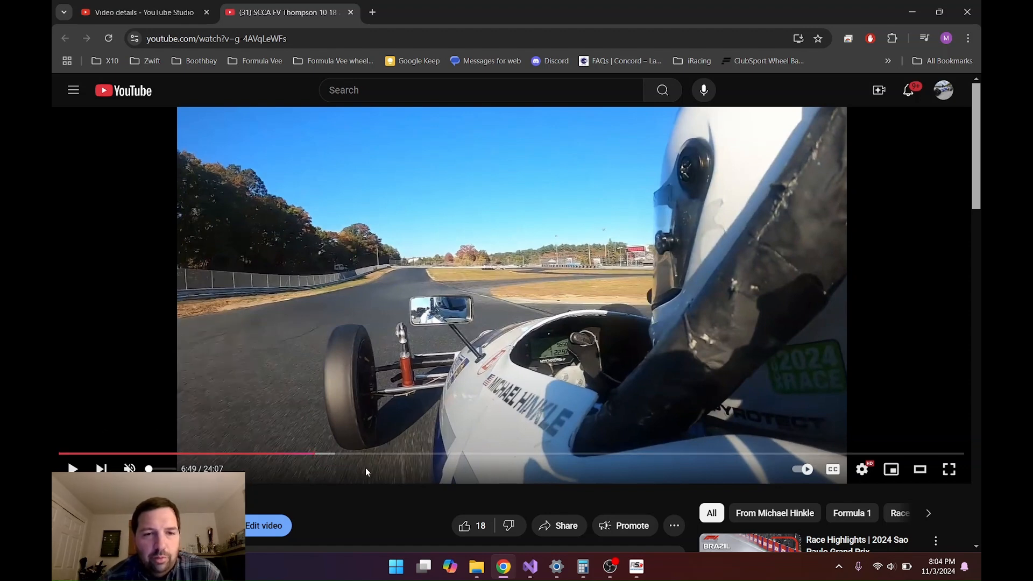
# Replay the onboard video from 6:38 to 6:50 and watch the corner at full speed.
pyautogui.click(310, 455)
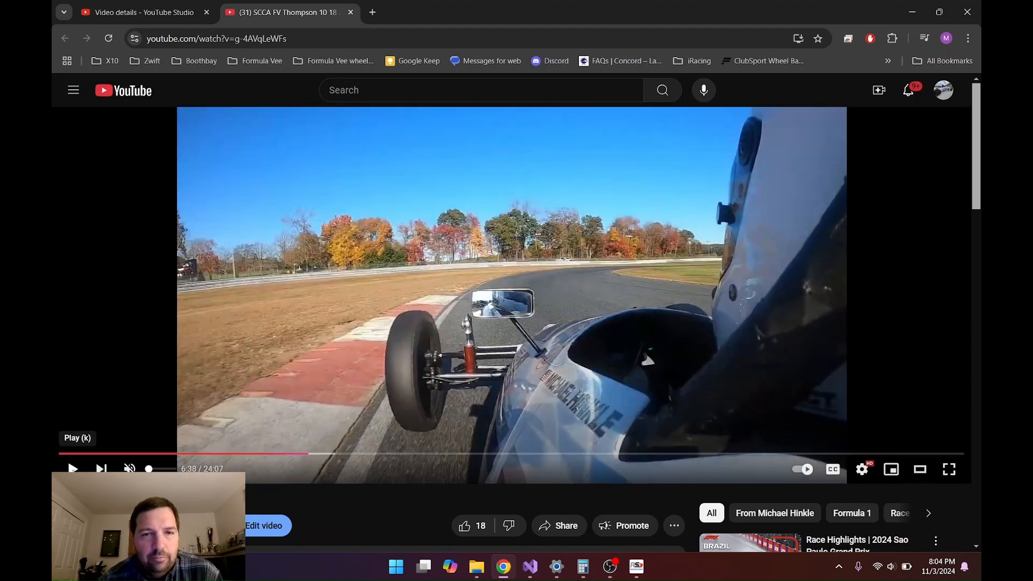
pyautogui.click(73, 468)
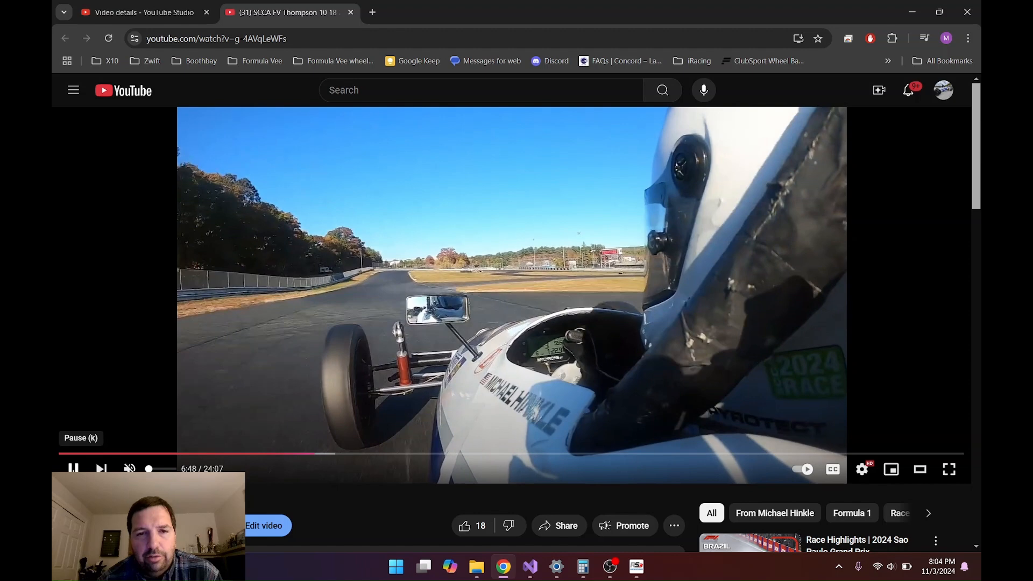
pyautogui.press('k')
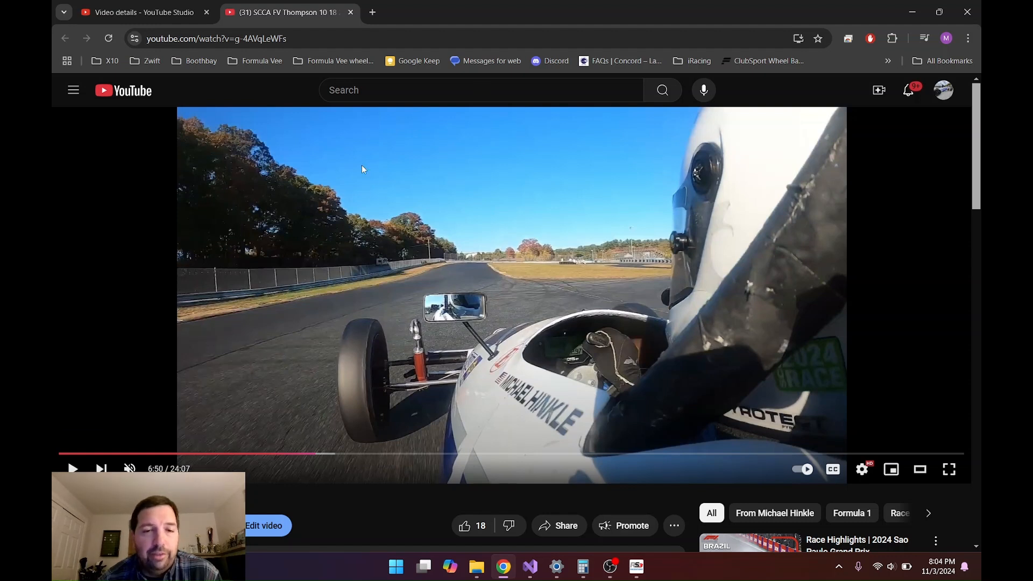
# Switch to RaceStudio3 and compare both laps' GPS speed traces through segments 6 and 7.
pyautogui.click(635, 573)
pyautogui.moveTo(441, 311); pyautogui.dragTo(574, 295)
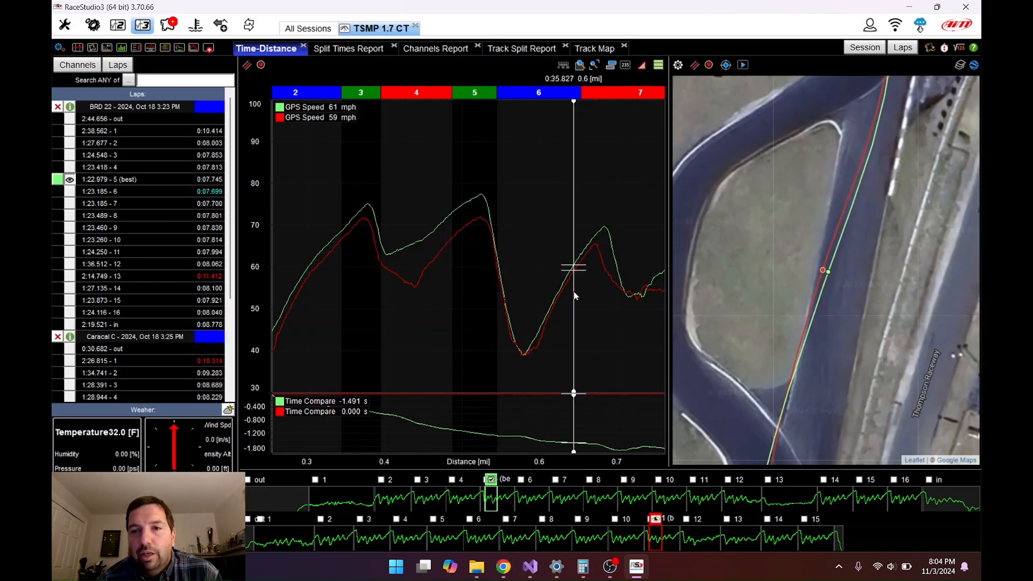
pyautogui.scroll(-2, 574, 291)
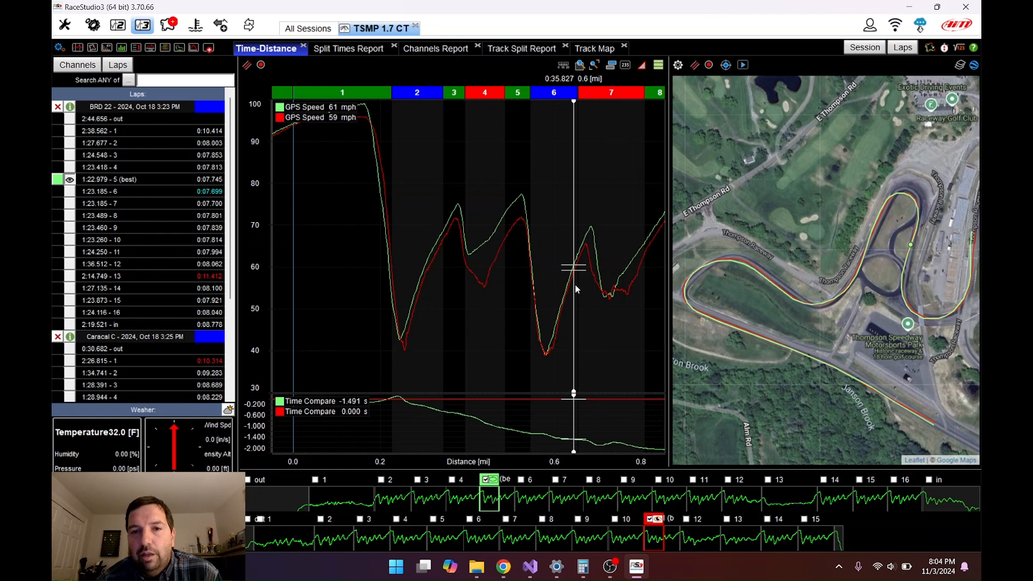
pyautogui.click(607, 293)
pyautogui.moveTo(606, 294); pyautogui.dragTo(621, 295)
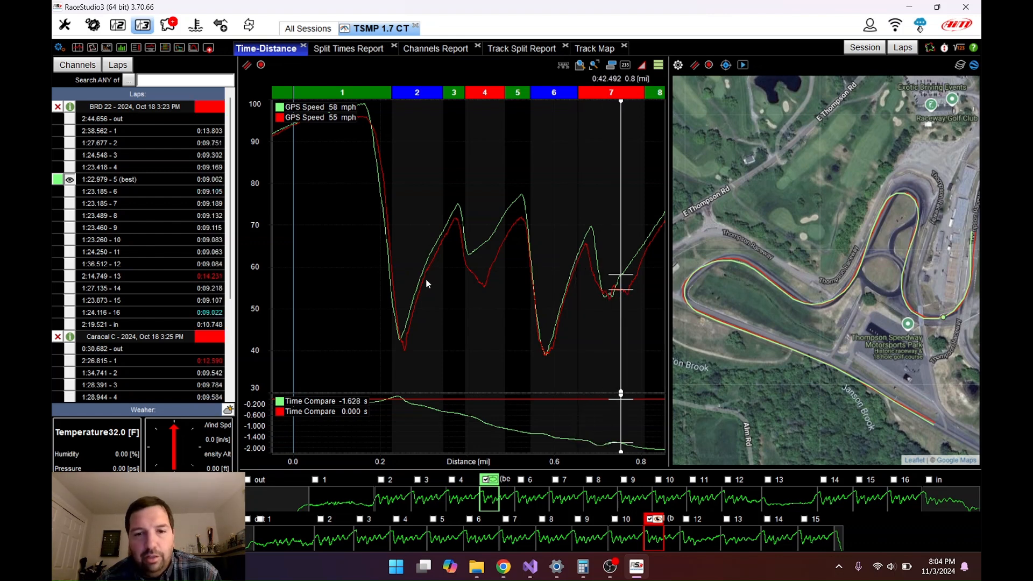
# Widen the distance range and compare both GPS speed traces from segment 2 through to segment 11.
pyautogui.click(425, 279)
pyautogui.scroll(-2, 425, 279)
pyautogui.click(542, 280)
pyautogui.moveTo(542, 280)
pyautogui.mouseDown()
pyautogui.moveTo(634, 282)
pyautogui.moveTo(615, 269)
pyautogui.moveTo(652, 285)
pyautogui.moveTo(632, 276)
pyautogui.mouseUp()
pyautogui.click(631, 285)
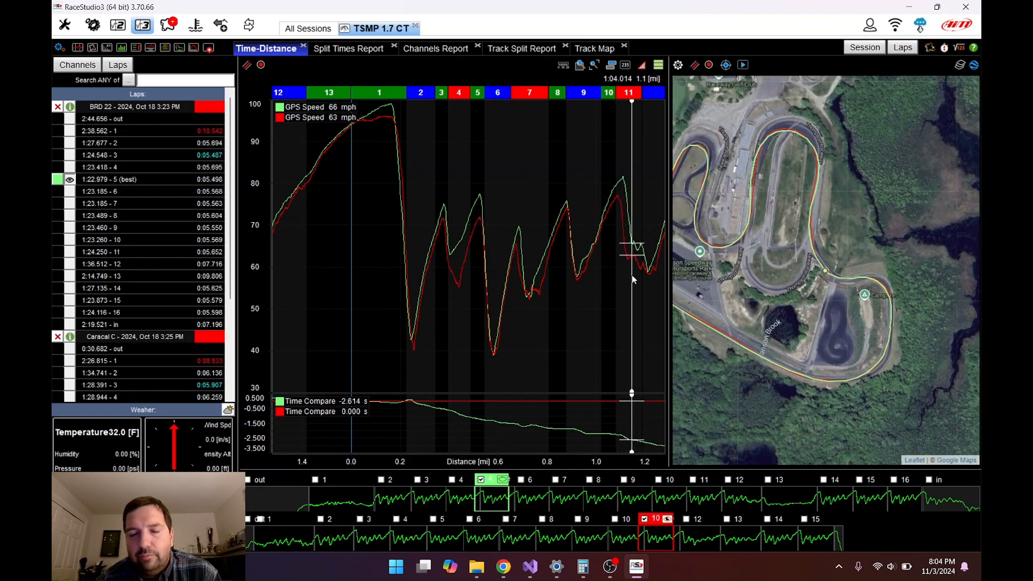
# Place the cursor at the start of segment 11 and compare the two racing lines approaching the corner.
pyautogui.scroll(3, 633, 275)
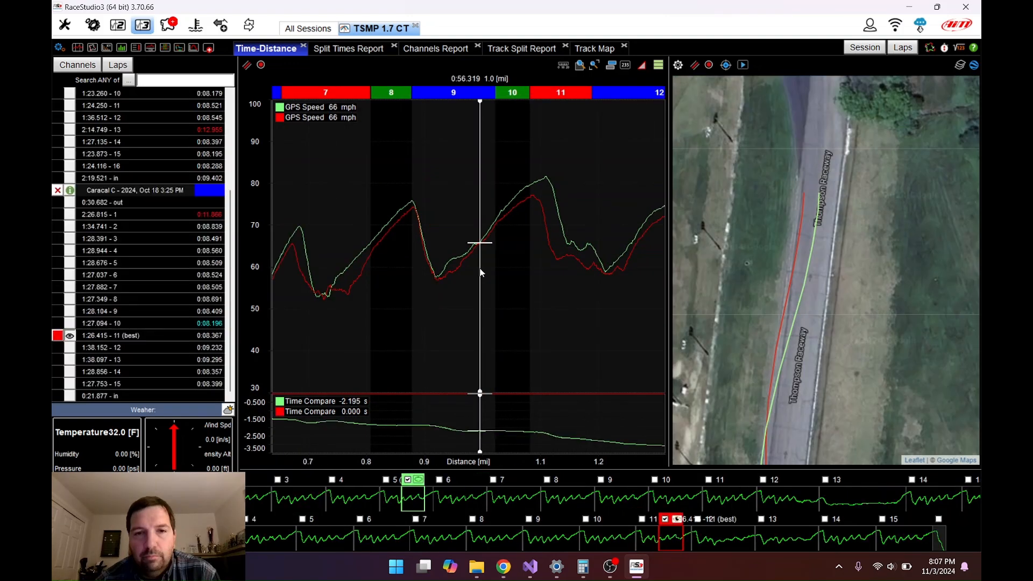
pyautogui.moveTo(481, 279)
pyautogui.mouseDown()
pyautogui.moveTo(448, 286)
pyautogui.moveTo(564, 235)
pyautogui.moveTo(545, 226)
pyautogui.moveTo(719, 224)
pyautogui.moveTo(528, 213)
pyautogui.moveTo(546, 225)
pyautogui.moveTo(563, 223)
pyautogui.moveTo(515, 213)
pyautogui.moveTo(558, 220)
pyautogui.moveTo(532, 210)
pyautogui.mouseUp()
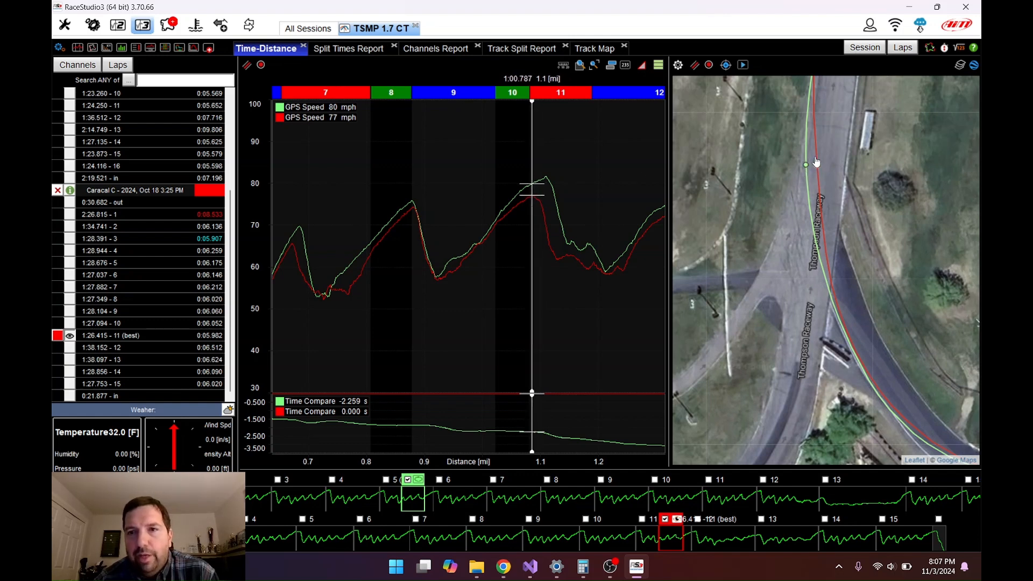
pyautogui.scroll(1, 817, 162)
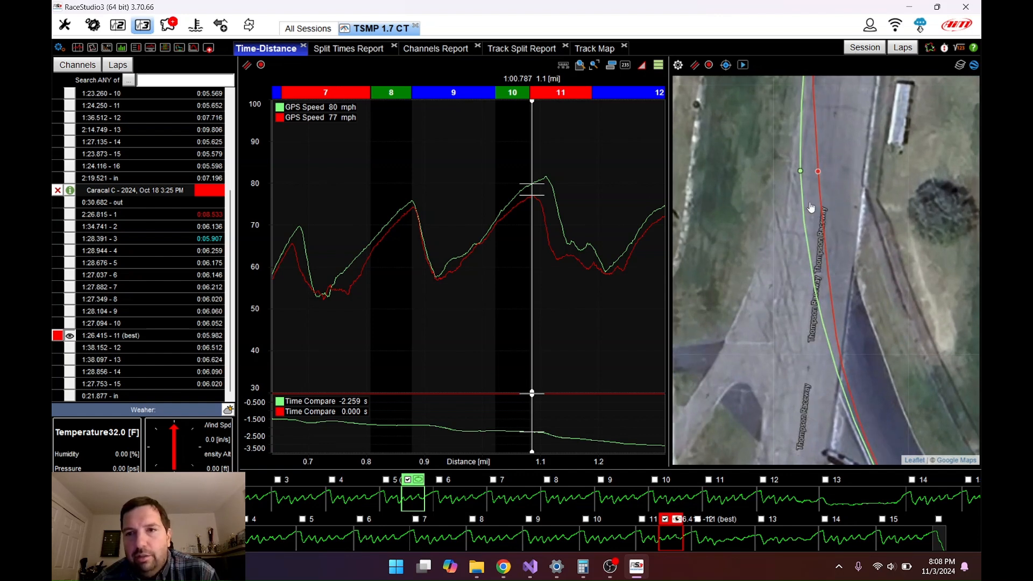
pyautogui.moveTo(816, 208); pyautogui.dragTo(755, 156)
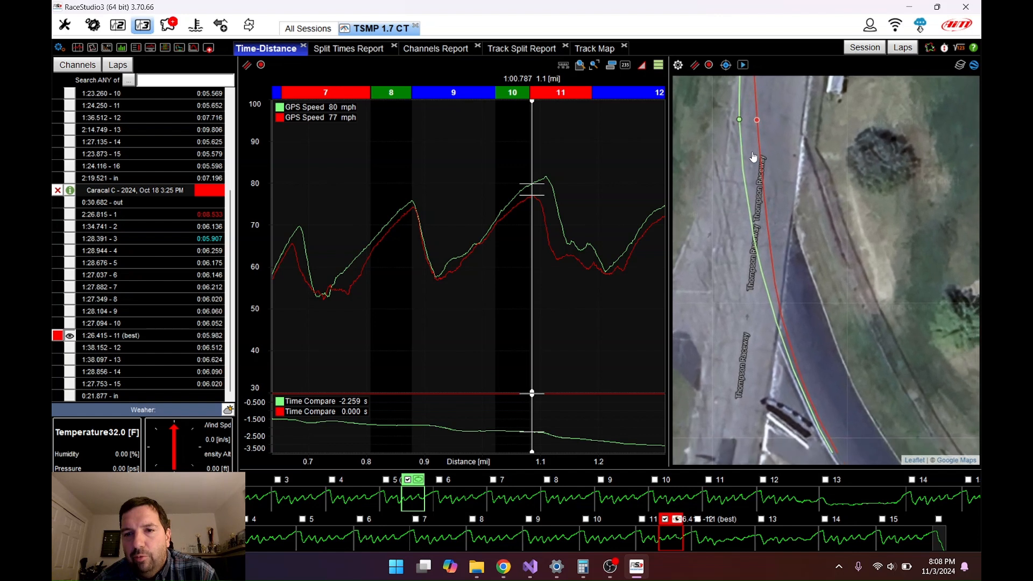
# Place the cursor at the green lap's peak speed in segment 11 and compare both cars' speeds and positions.
pyautogui.click(550, 196)
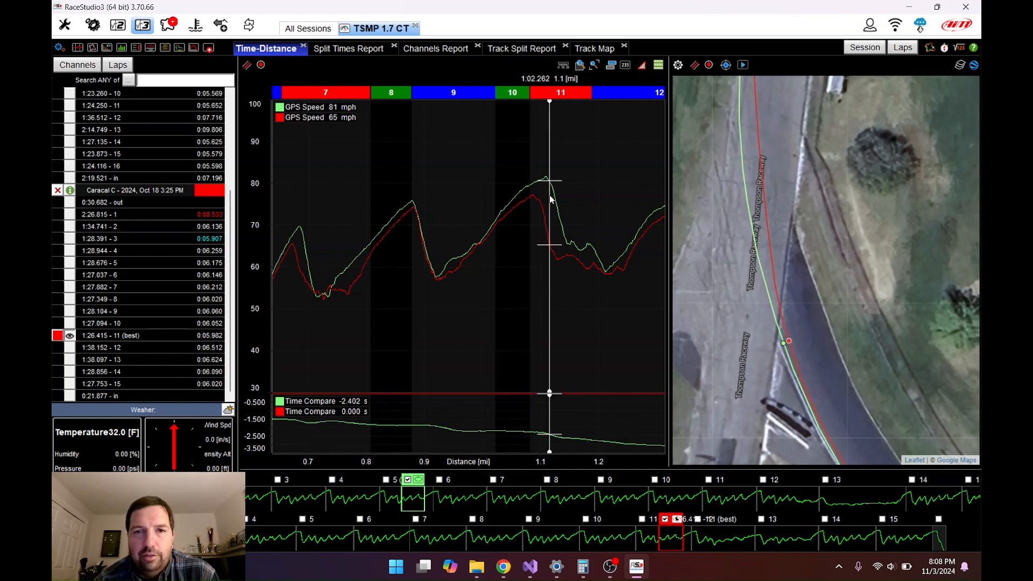
pyautogui.click(547, 195)
pyautogui.click(545, 195)
pyautogui.click(546, 193)
pyautogui.click(546, 195)
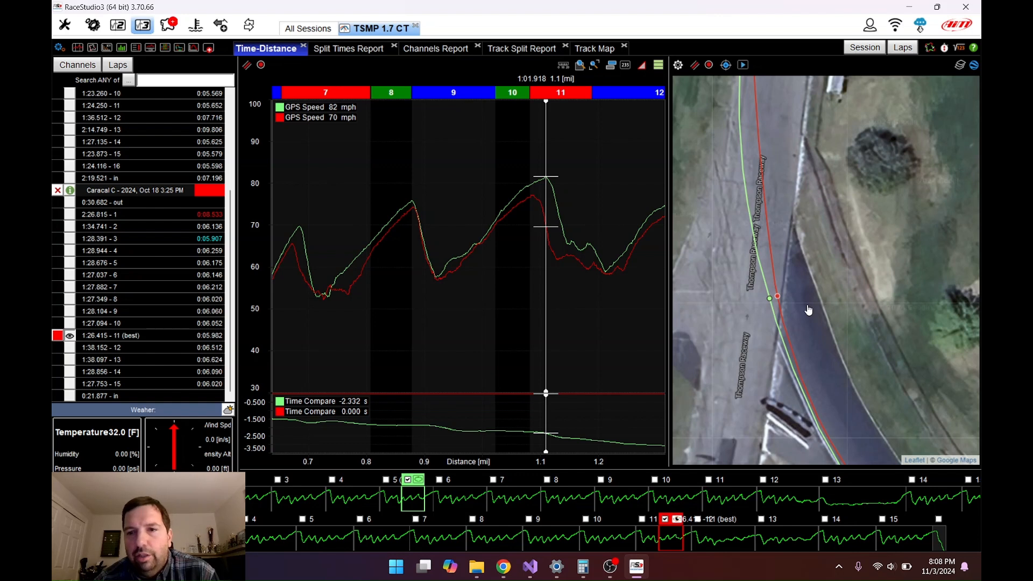
# Center the segment 11 turn-in on the map and compare both laps' speeds through the braking zone.
pyautogui.moveTo(809, 301); pyautogui.dragTo(757, 247)
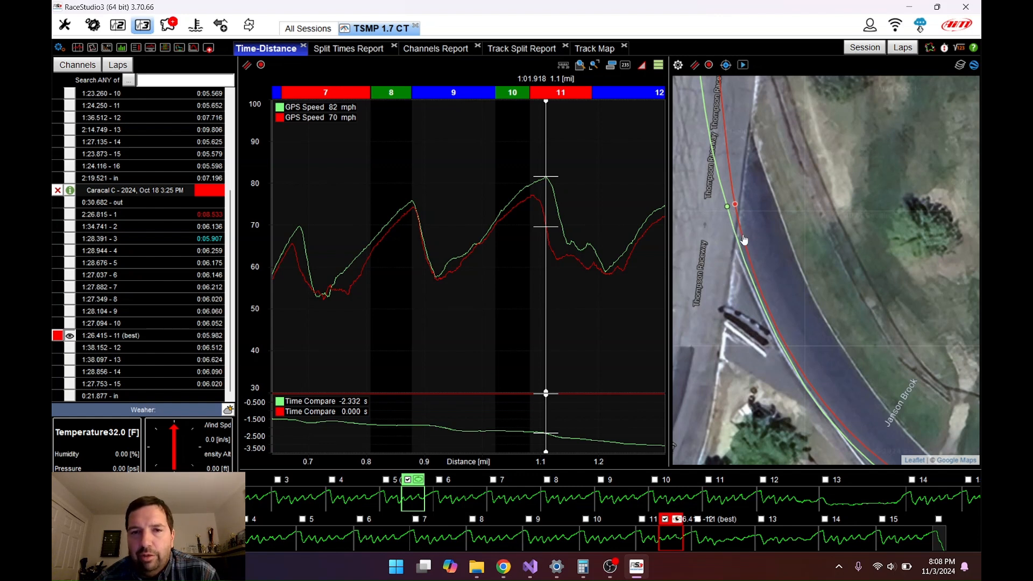
pyautogui.moveTo(751, 241); pyautogui.dragTo(751, 225)
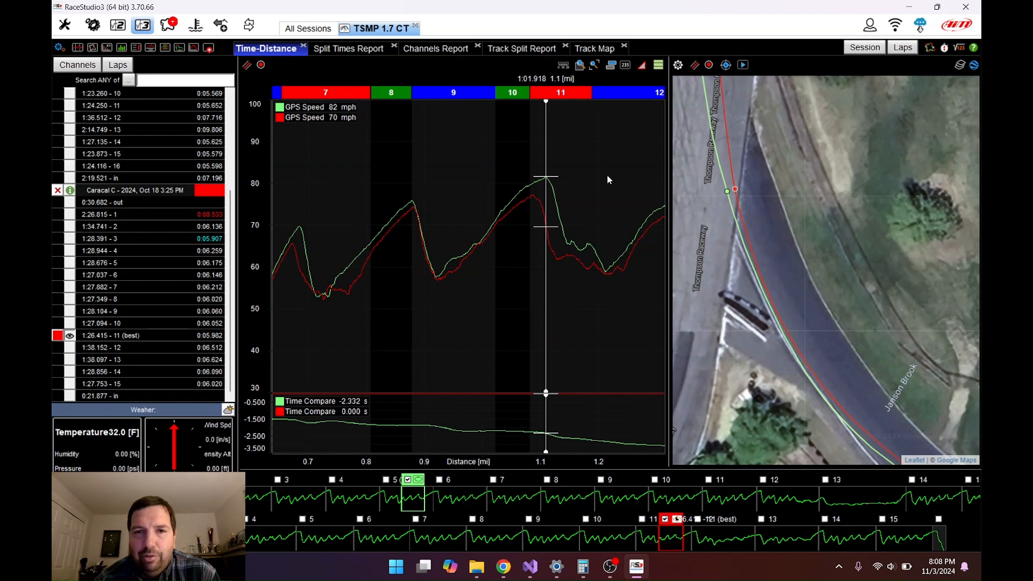
pyautogui.moveTo(560, 156); pyautogui.dragTo(550, 149)
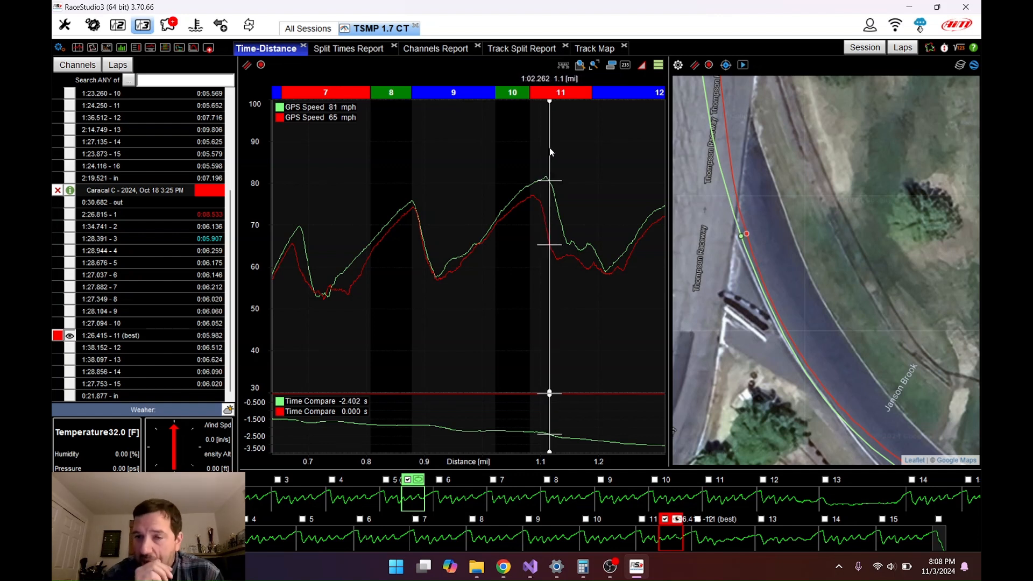
pyautogui.moveTo(534, 145); pyautogui.dragTo(561, 157)
# Follow both racing lines on the map from turn-in past the first inside kerb and compare their track positions.
pyautogui.moveTo(785, 230); pyautogui.dragTo(683, 120)
pyautogui.moveTo(783, 172); pyautogui.dragTo(821, 173)
pyautogui.moveTo(817, 271); pyautogui.dragTo(728, 122)
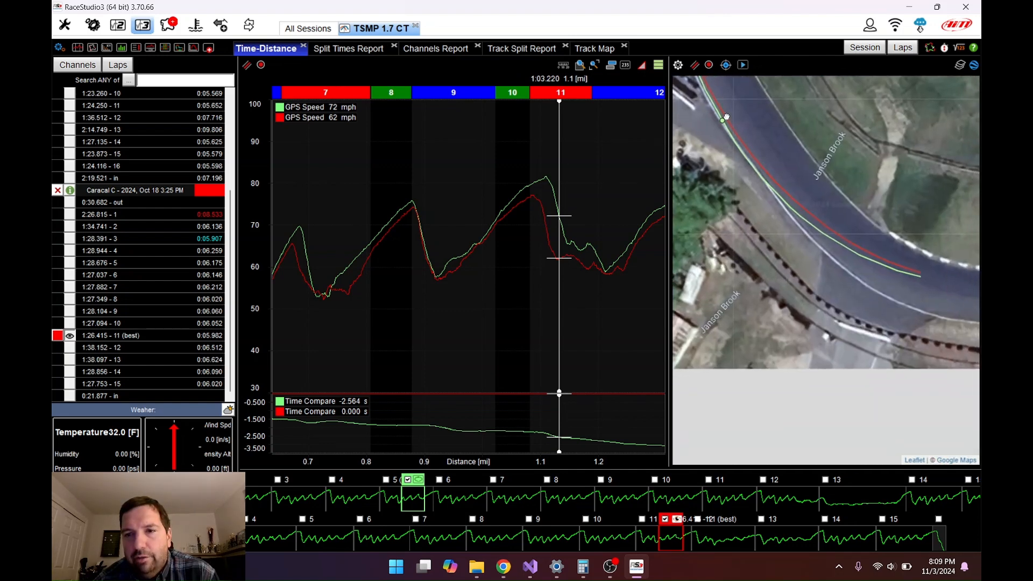
pyautogui.moveTo(812, 219); pyautogui.dragTo(686, 243)
pyautogui.moveTo(874, 283); pyautogui.dragTo(791, 326)
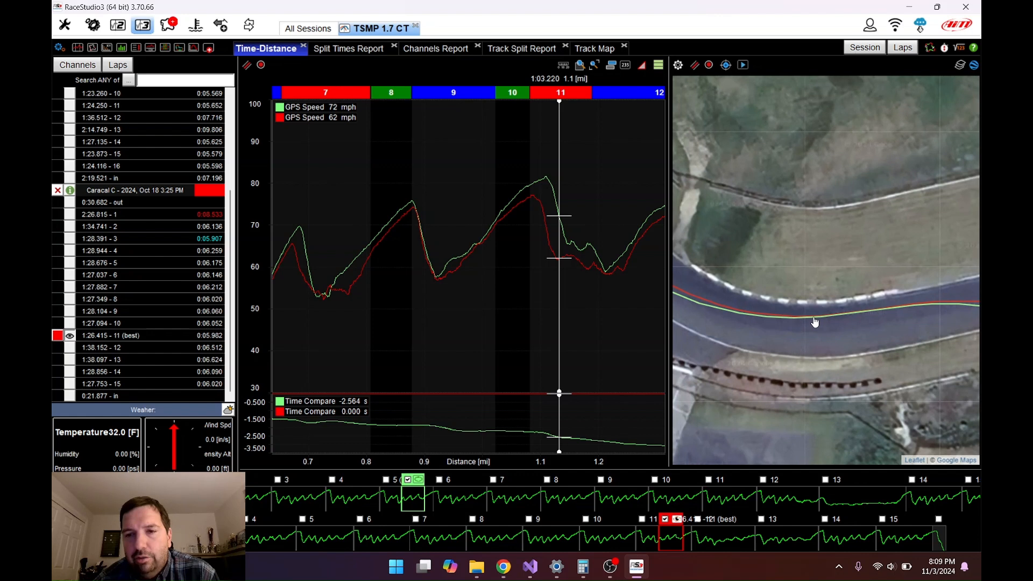
pyautogui.moveTo(870, 315); pyautogui.dragTo(828, 275)
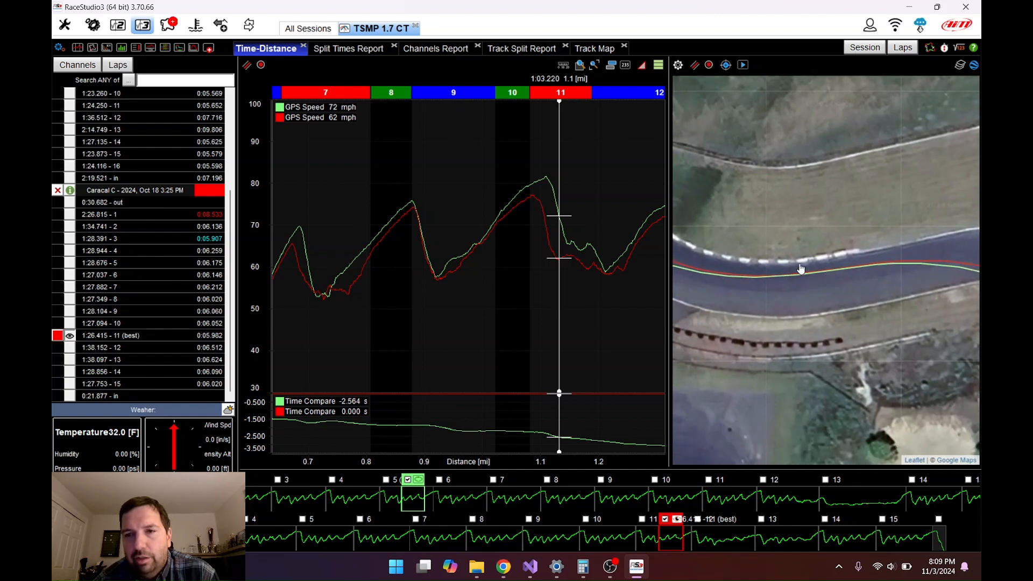
pyautogui.moveTo(830, 252); pyautogui.dragTo(972, 273)
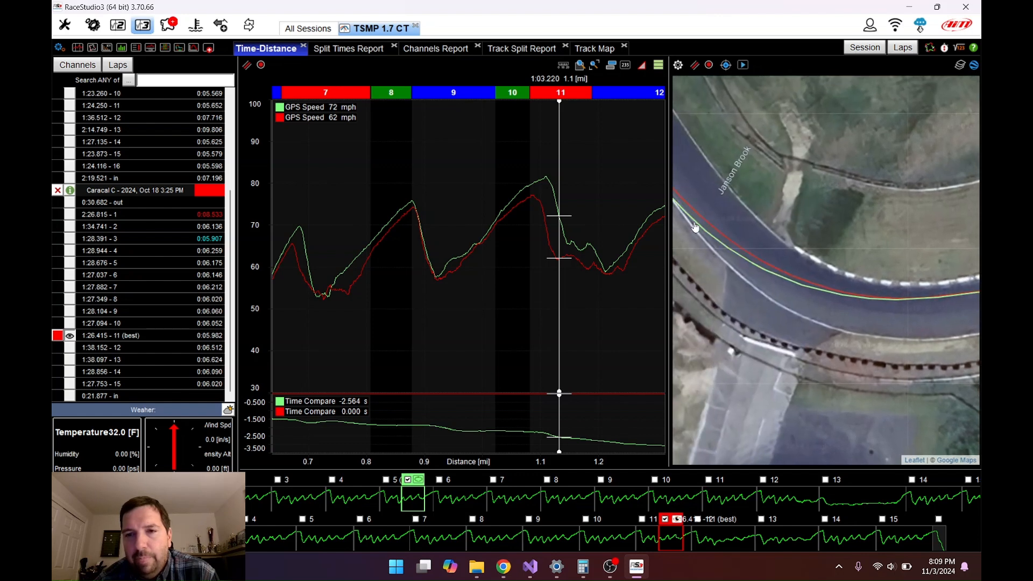
pyautogui.moveTo(748, 229)
pyautogui.mouseDown()
pyautogui.moveTo(865, 288)
pyautogui.moveTo(757, 232)
pyautogui.mouseUp()
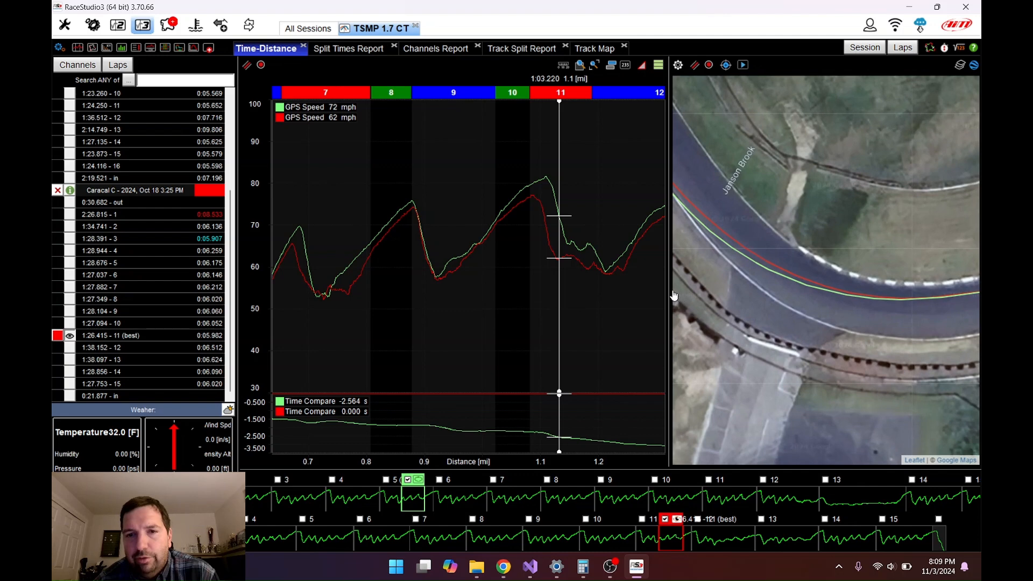
# Enlarge the track map beside the speed graph and follow both lines to the second corner's inside kerb.
pyautogui.moveTo(668, 290); pyautogui.dragTo(351, 268)
pyautogui.moveTo(749, 258); pyautogui.dragTo(717, 292)
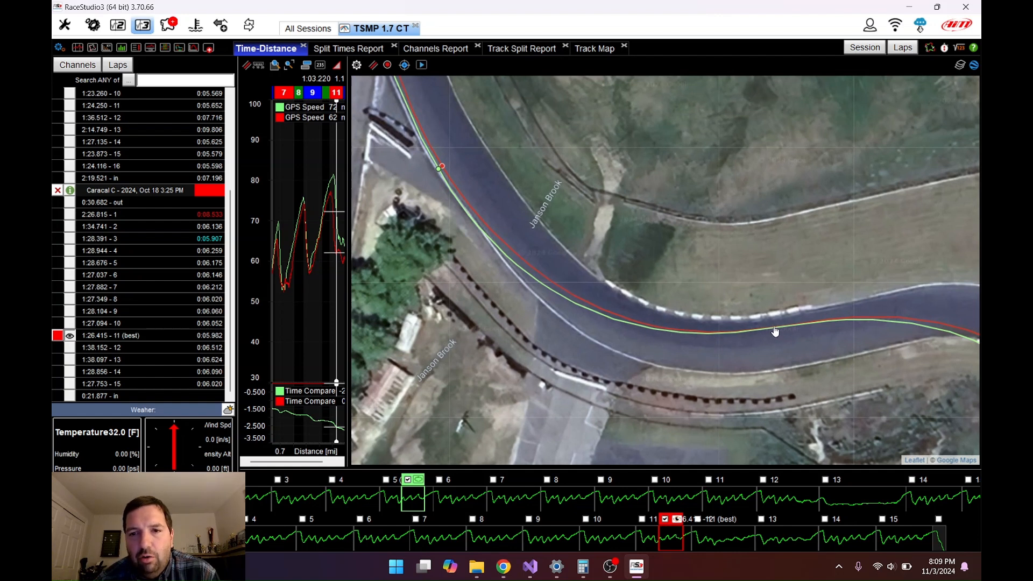
pyautogui.moveTo(764, 325); pyautogui.dragTo(544, 274)
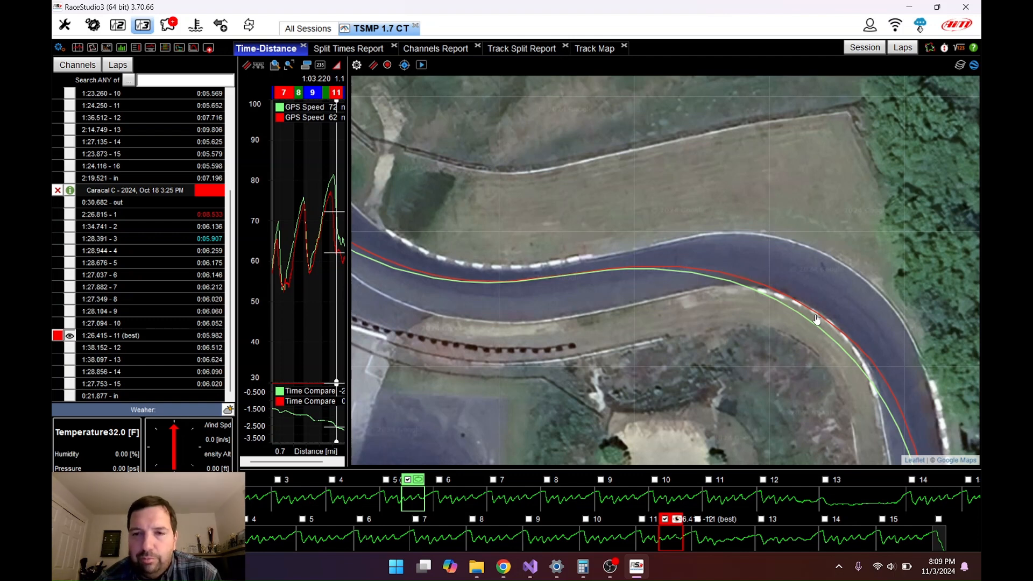
# Return to the segment 11 entry on the map and compare the two lines from turn-in to the first kerb.
pyautogui.moveTo(547, 272); pyautogui.dragTo(753, 329)
pyautogui.moveTo(498, 187); pyautogui.dragTo(639, 325)
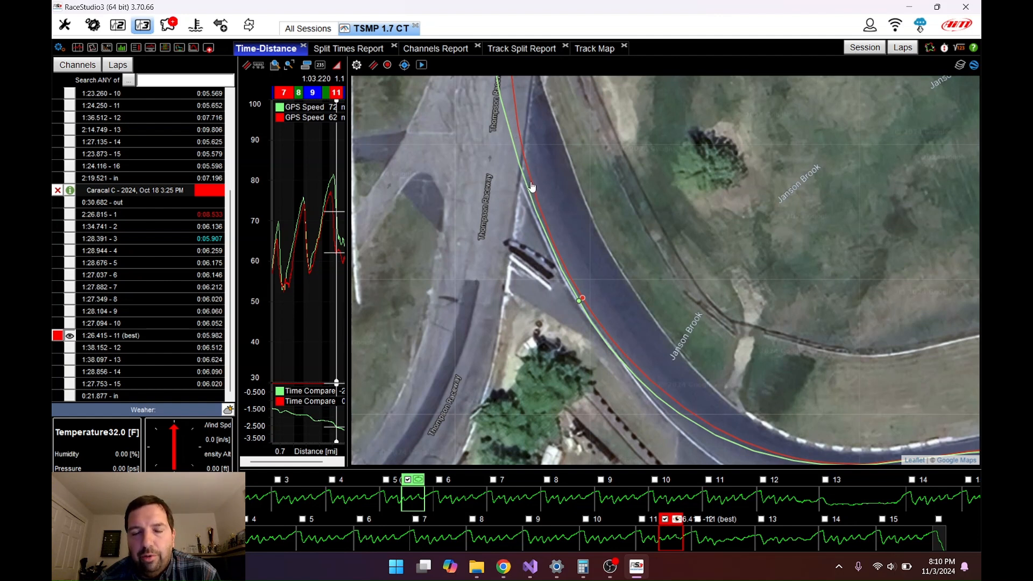
pyautogui.moveTo(545, 215); pyautogui.dragTo(487, 120)
pyautogui.moveTo(569, 230); pyautogui.dragTo(500, 137)
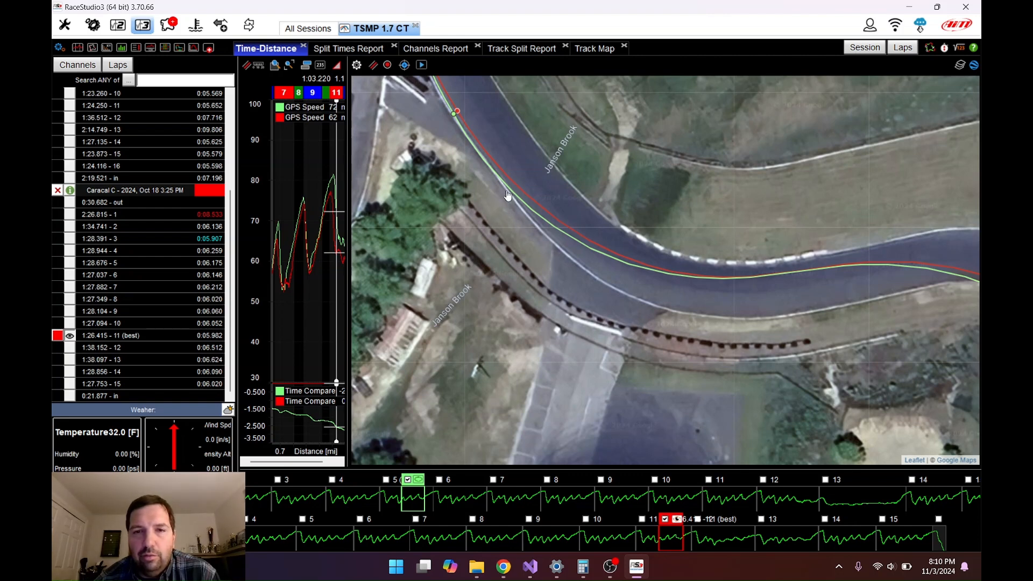
# Compare how both lines leave the first kerb and set up for the second corner's inside kerb.
pyautogui.moveTo(693, 290); pyautogui.dragTo(502, 254)
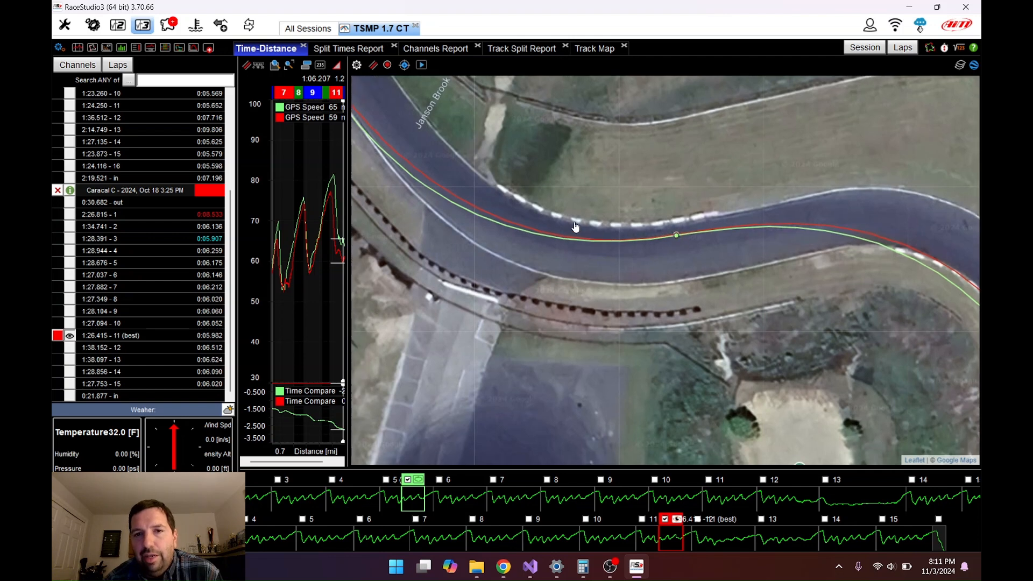
pyautogui.moveTo(667, 232); pyautogui.dragTo(454, 226)
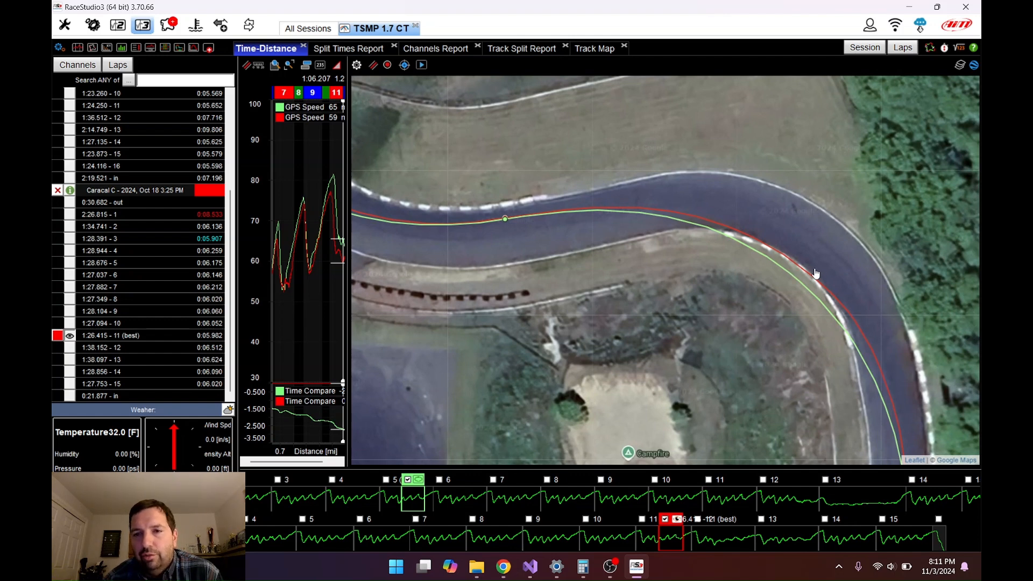
pyautogui.moveTo(817, 271); pyautogui.dragTo(763, 207)
# Follow both lines from between the two corners across the second inside kerb and onto the exit straight.
pyautogui.moveTo(579, 174)
pyautogui.mouseDown()
pyautogui.moveTo(662, 239)
pyautogui.moveTo(750, 245)
pyautogui.mouseUp()
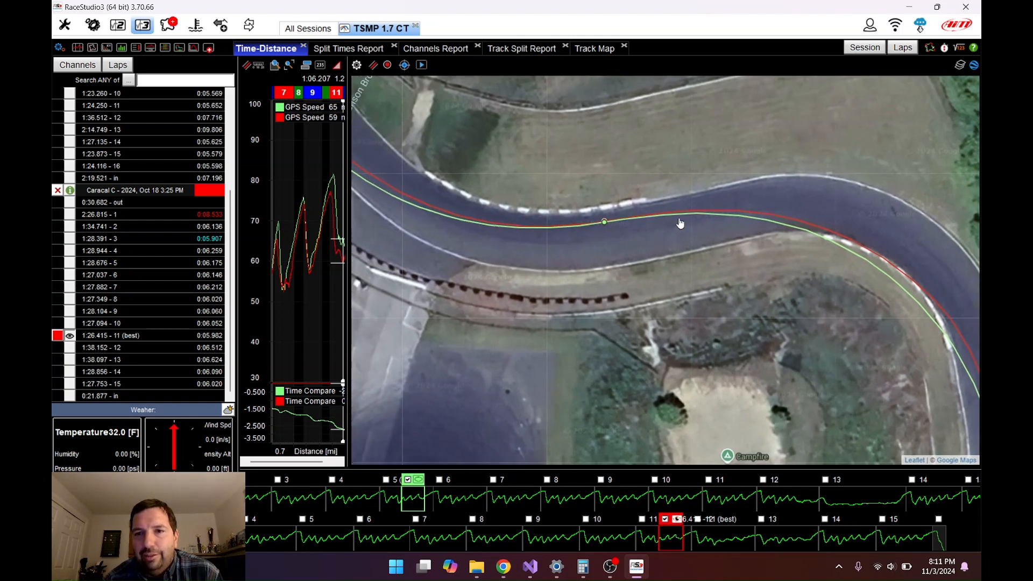
pyautogui.moveTo(705, 215)
pyautogui.mouseDown()
pyautogui.moveTo(596, 172)
pyautogui.moveTo(539, 209)
pyautogui.mouseUp()
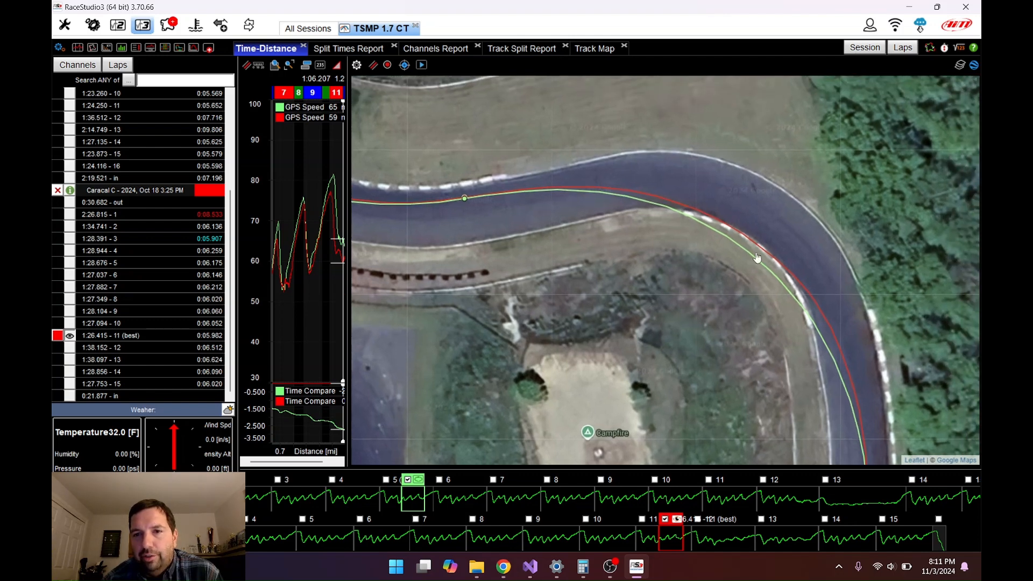
pyautogui.moveTo(772, 261); pyautogui.dragTo(716, 144)
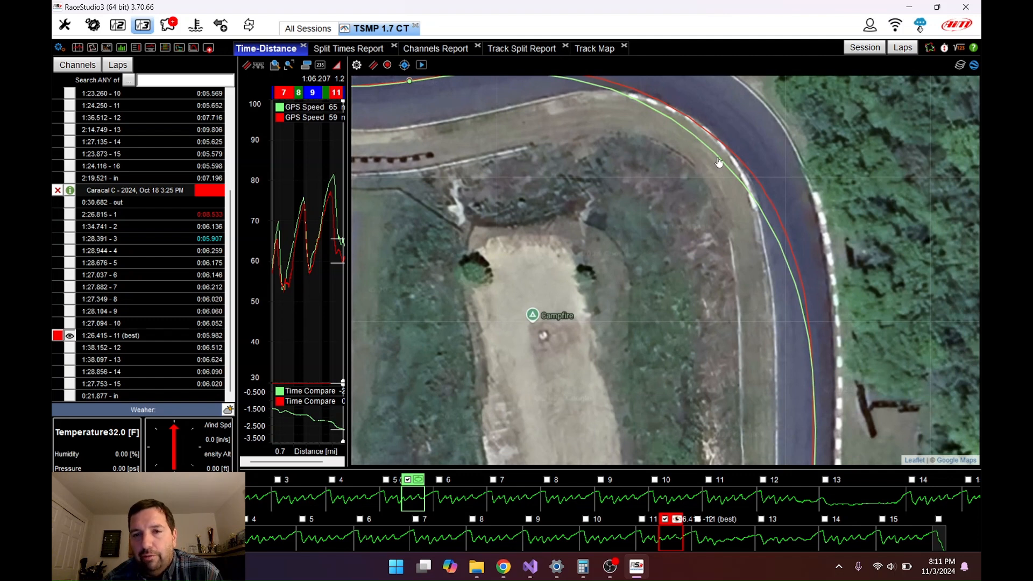
pyautogui.moveTo(712, 164); pyautogui.dragTo(641, 208)
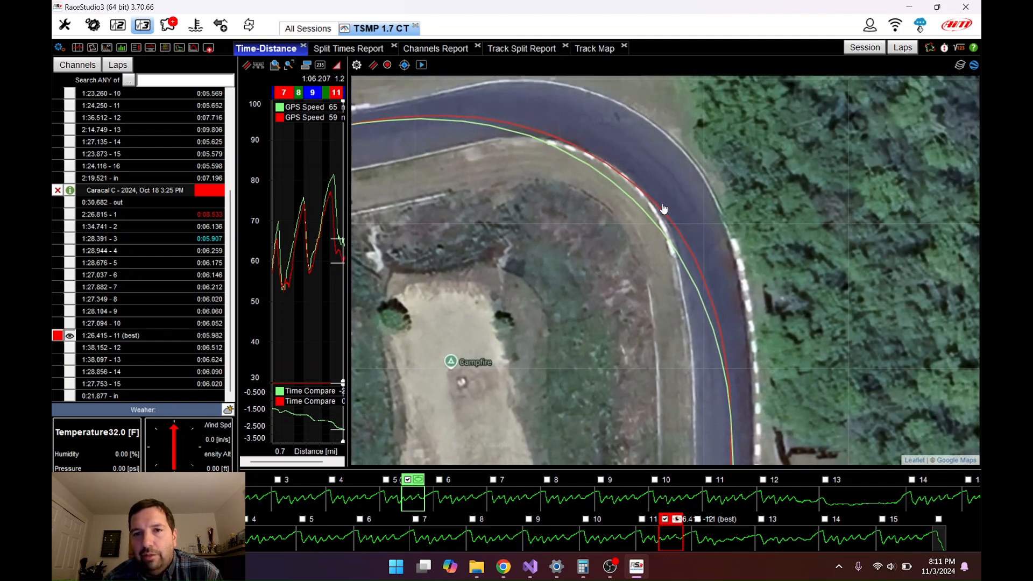
pyautogui.moveTo(707, 240); pyautogui.dragTo(673, 131)
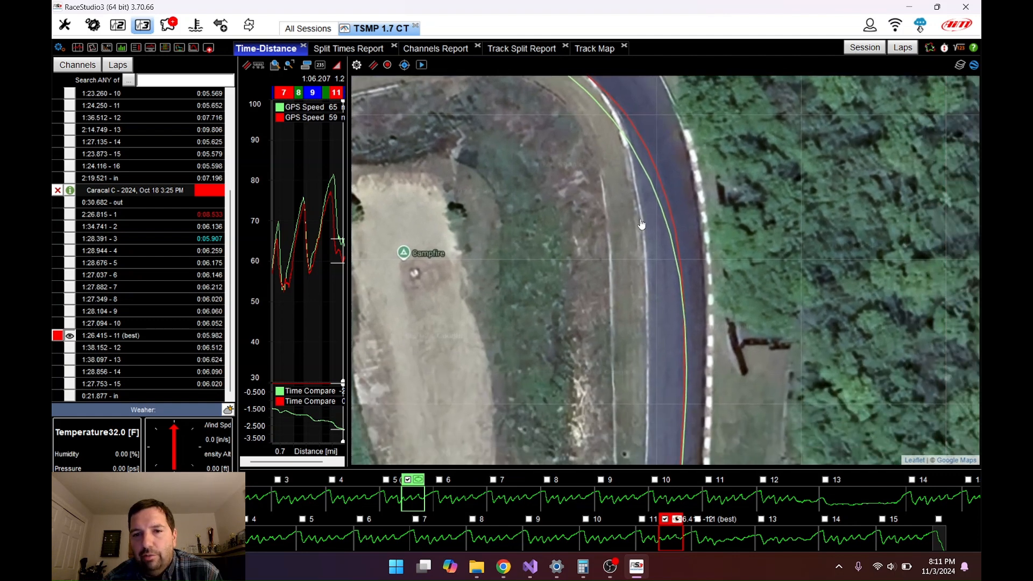
# Trace both lines back from the exit straight to the segment 11 entry and compare their approach positions.
pyautogui.moveTo(655, 207); pyautogui.dragTo(717, 148)
pyautogui.moveTo(708, 202); pyautogui.dragTo(786, 403)
pyautogui.moveTo(727, 318); pyautogui.dragTo(850, 373)
pyautogui.moveTo(511, 316); pyautogui.dragTo(773, 418)
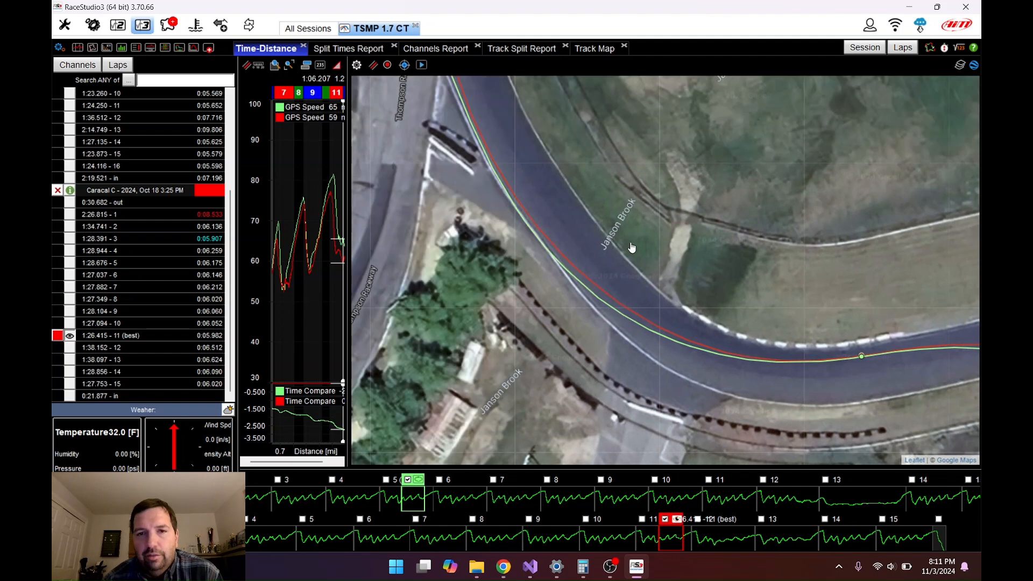
pyautogui.moveTo(632, 249); pyautogui.dragTo(694, 352)
pyautogui.moveTo(613, 207); pyautogui.dragTo(683, 331)
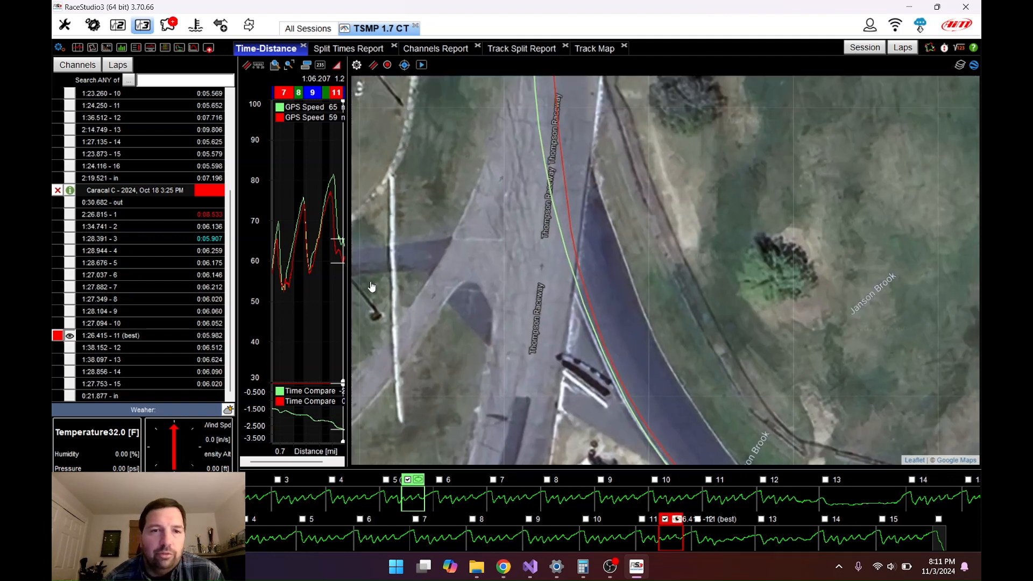
# Enlarge the speed graph and zoom it out to show both sessions' speed traces over more than a full lap.
pyautogui.moveTo(347, 287); pyautogui.dragTo(864, 298)
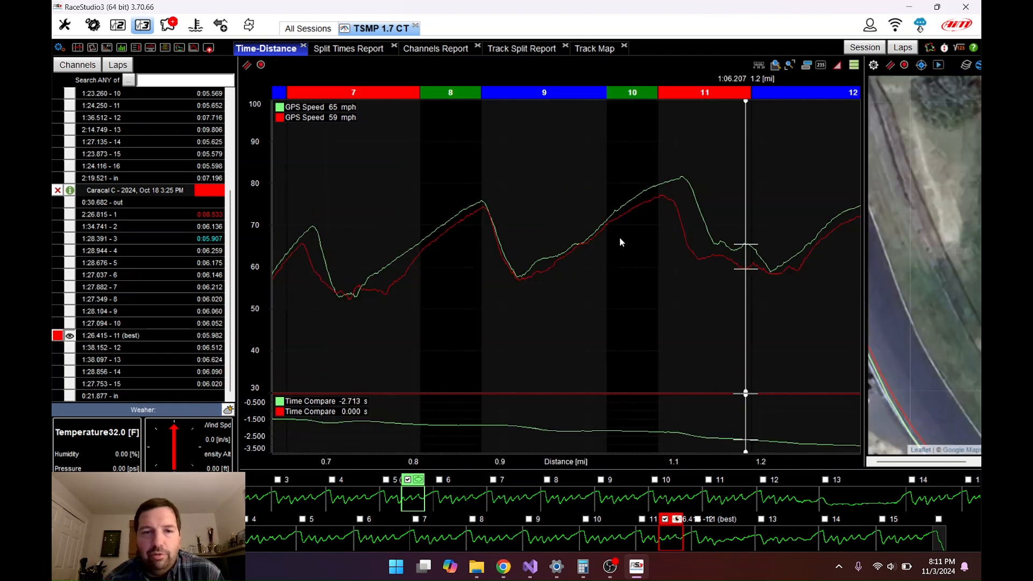
pyautogui.scroll(-4, 620, 242)
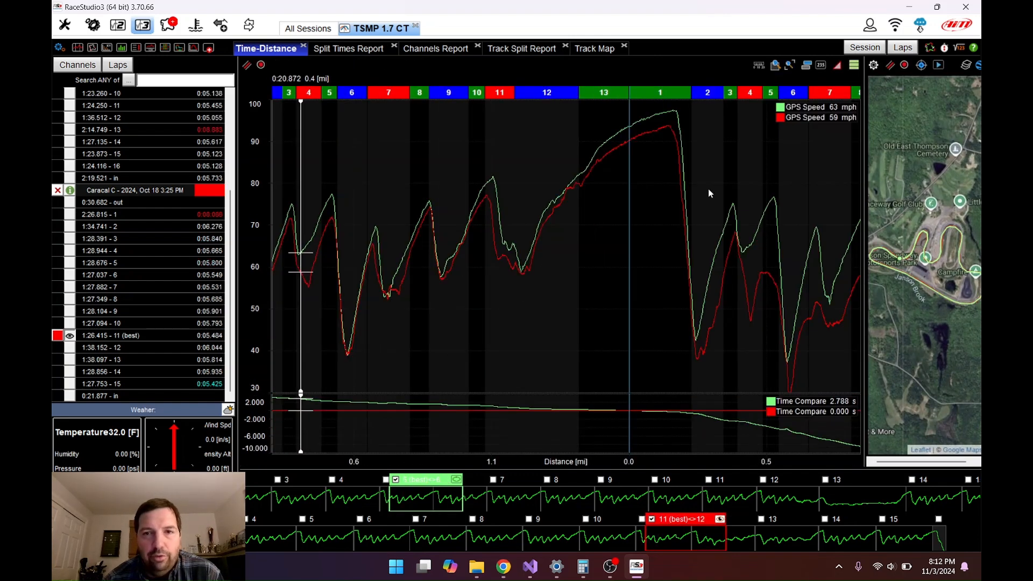
# Enlarge the map and compare both racing lines around the whole circuit, focusing on the infield corners.
pyautogui.moveTo(758, 260); pyautogui.dragTo(471, 260)
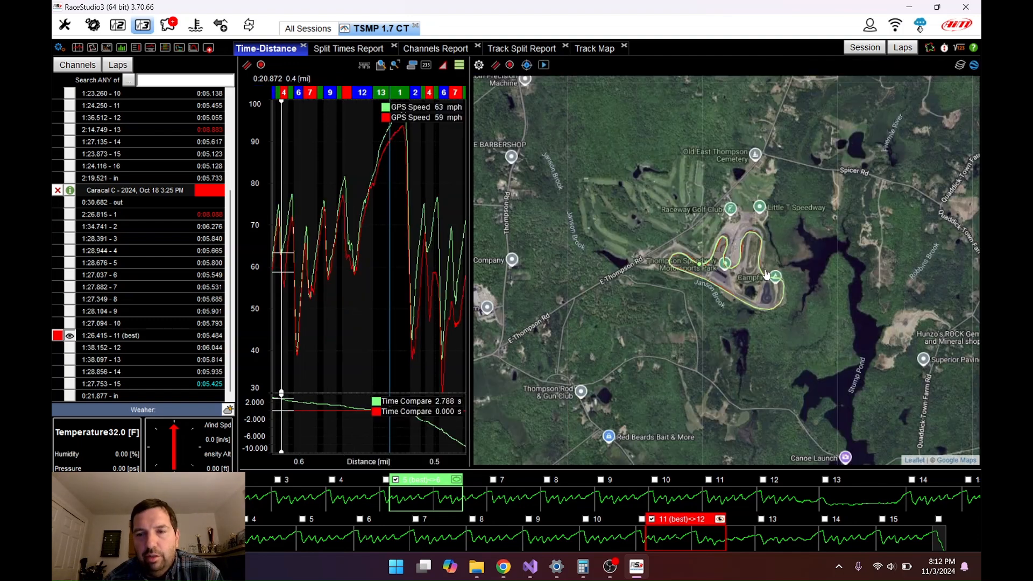
pyautogui.scroll(2, 763, 275)
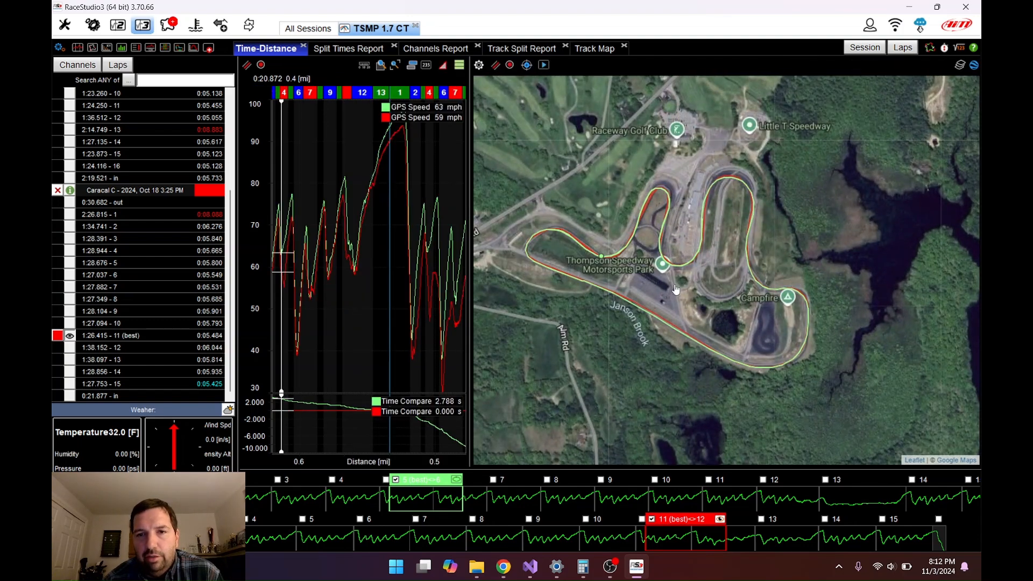
pyautogui.scroll(2, 676, 290)
pyautogui.moveTo(658, 325); pyautogui.dragTo(686, 325)
pyautogui.moveTo(592, 277); pyautogui.dragTo(502, 201)
pyautogui.moveTo(590, 213); pyautogui.dragTo(548, 246)
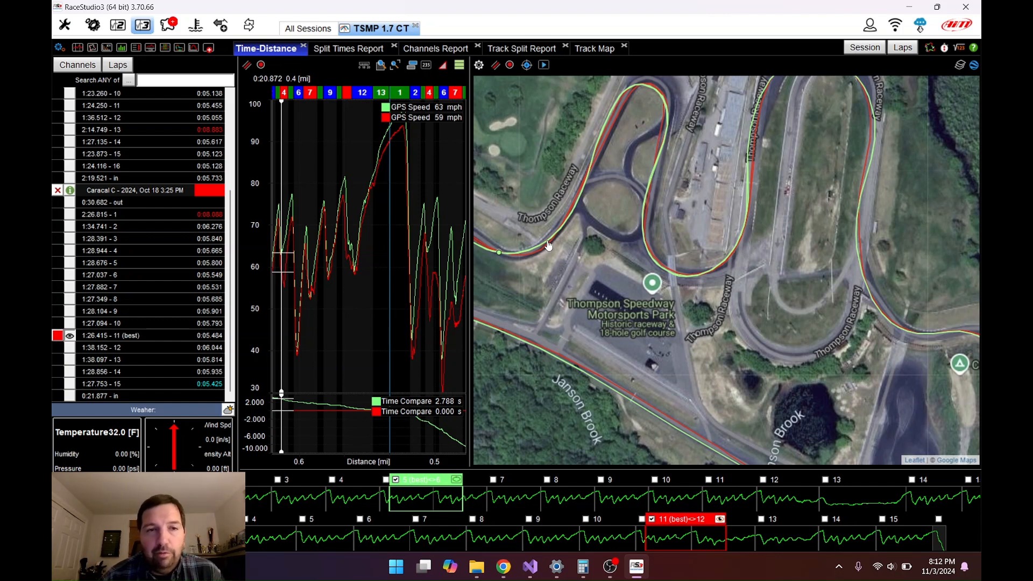
pyautogui.moveTo(755, 223); pyautogui.dragTo(693, 264)
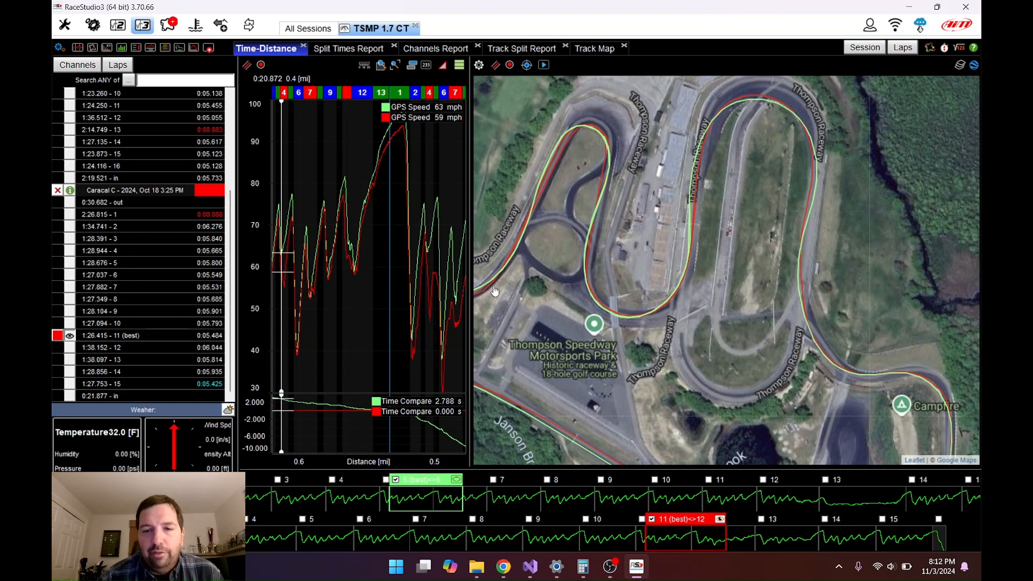
# Place the comparison cursor in segment 4 on the map and follow both lines from there through the infield.
pyautogui.click(495, 291)
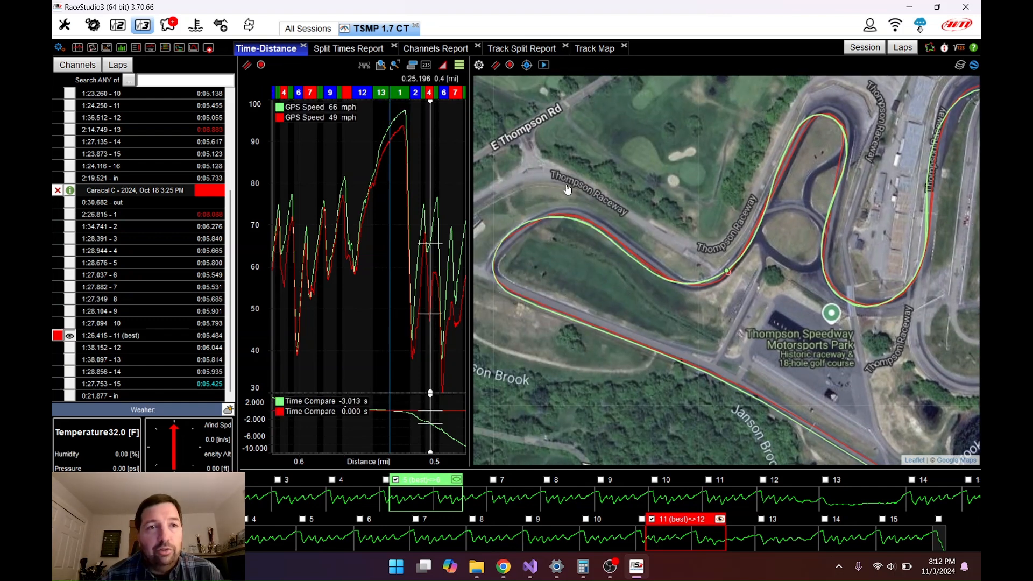
pyautogui.moveTo(623, 180); pyautogui.dragTo(497, 226)
pyautogui.moveTo(589, 220); pyautogui.dragTo(551, 226)
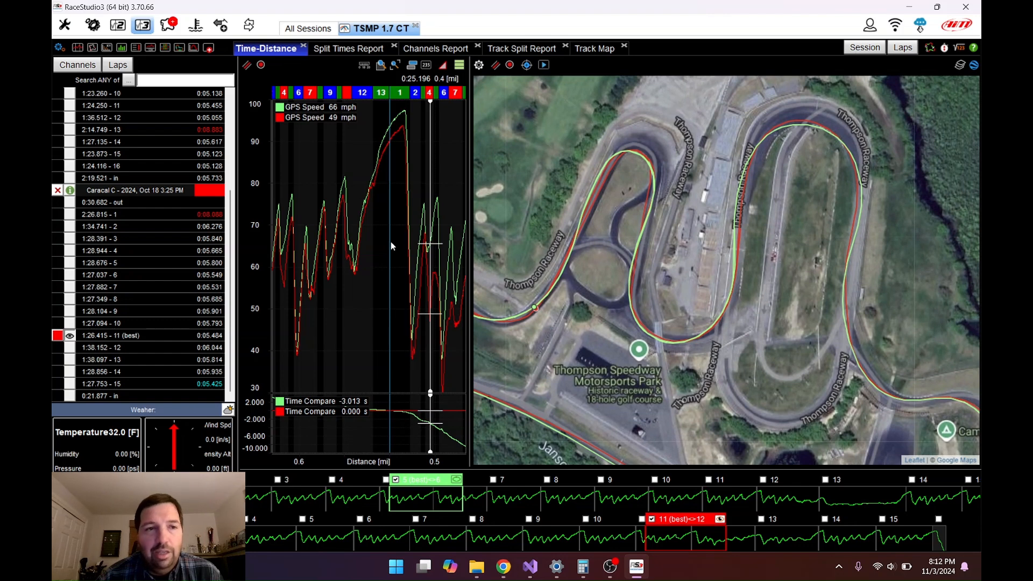
# Review both sessions' lap lists and try overlaying Caracal C lap 8 before removing it from the comparison.
pyautogui.scroll(4, 135, 307)
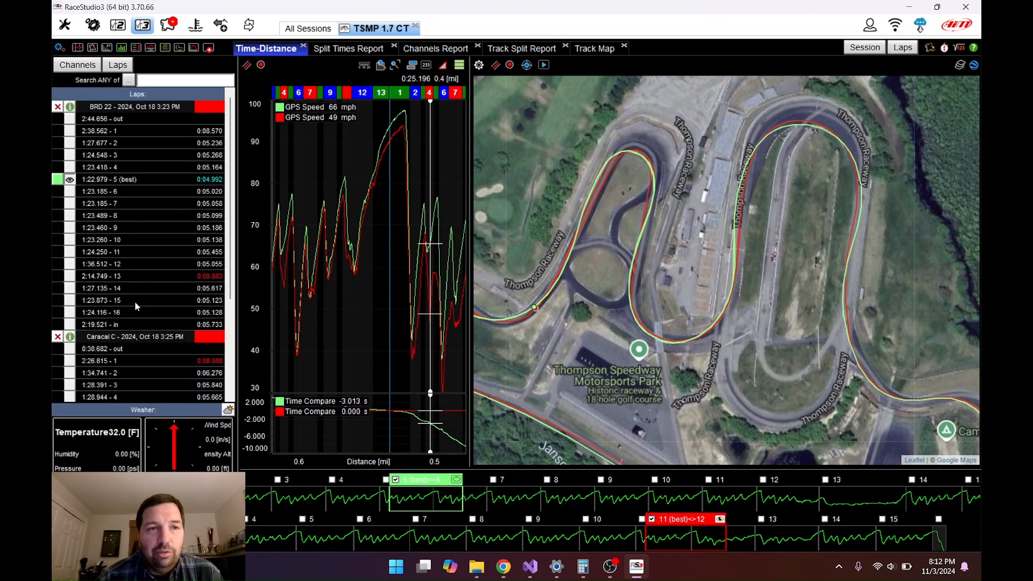
pyautogui.scroll(-4, 135, 306)
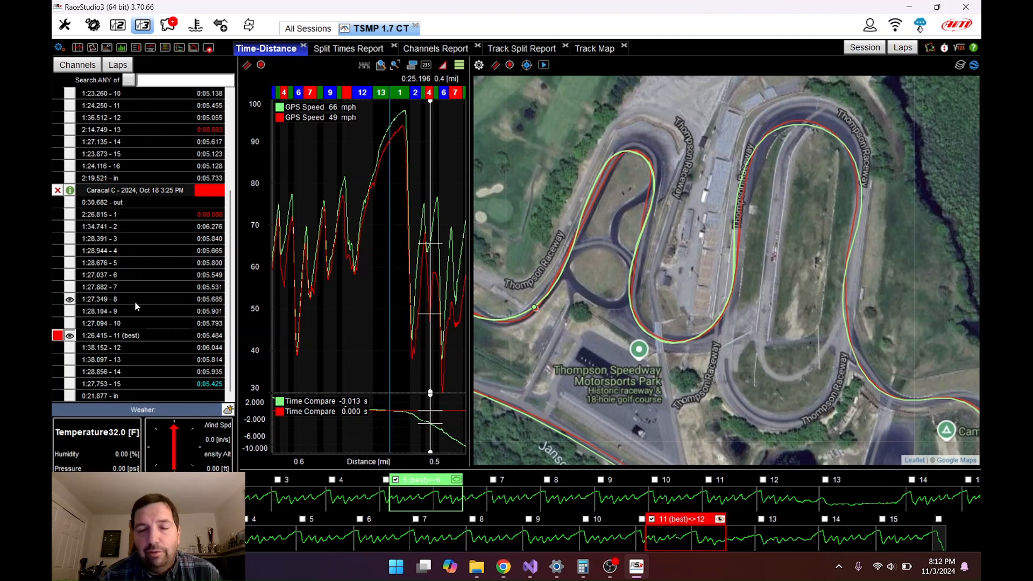
pyautogui.click(134, 301)
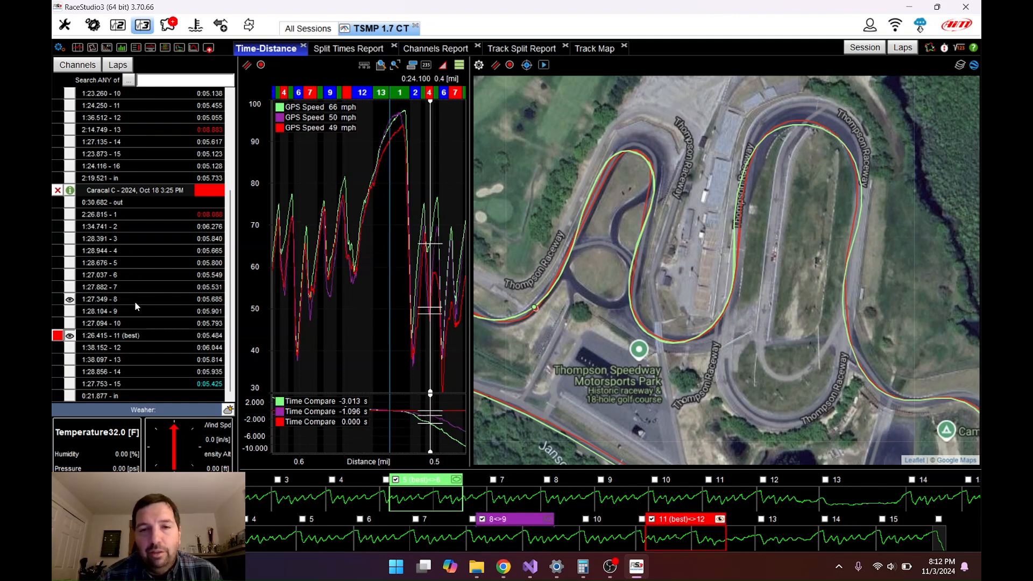
pyautogui.click(58, 300)
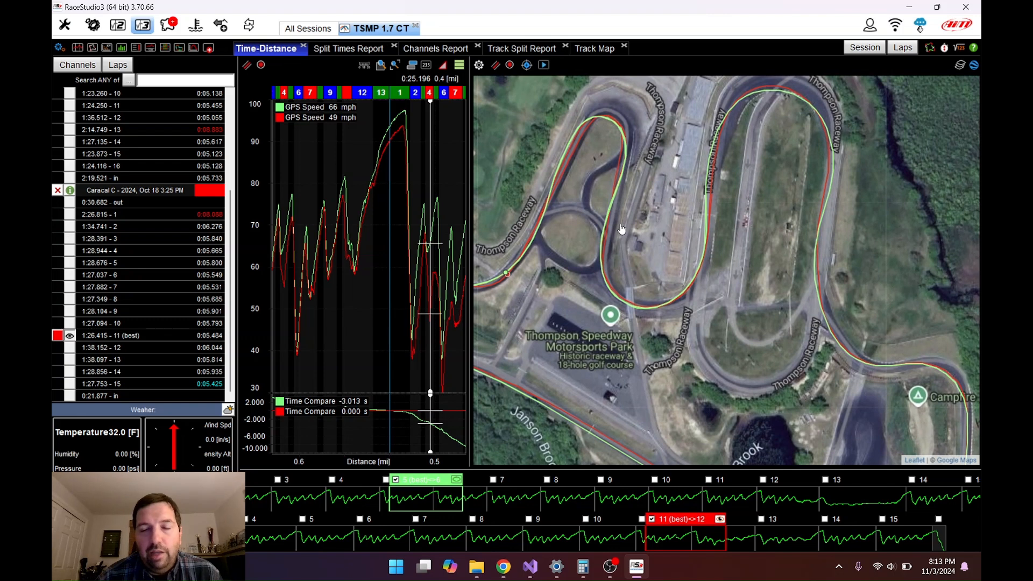